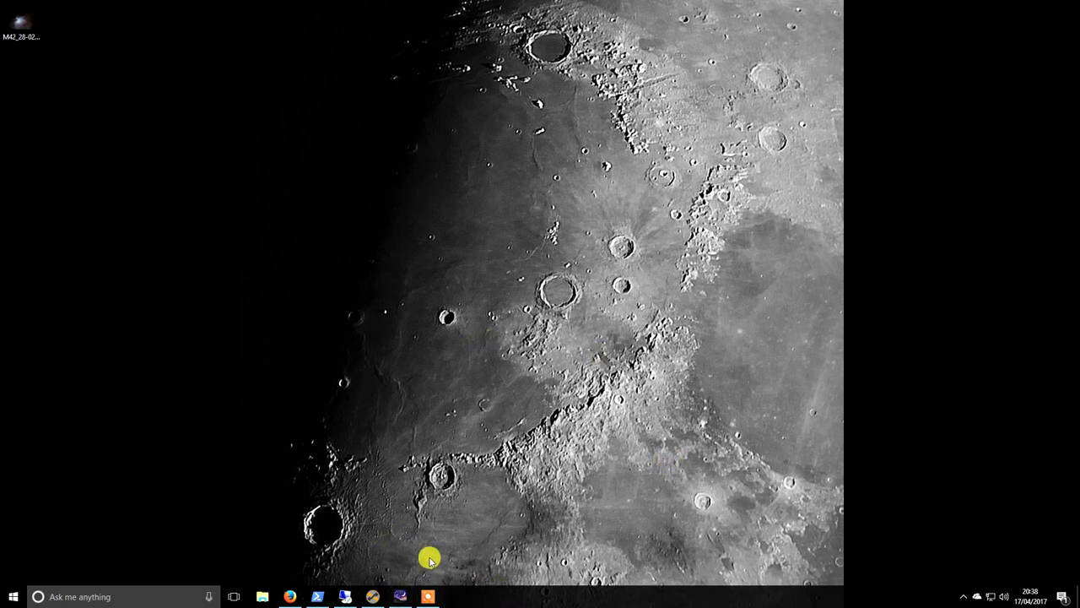
# - In Stellarium, fast-forward the simulated time to about 21:45, then return to normal rate
pyautogui.click(401, 595)
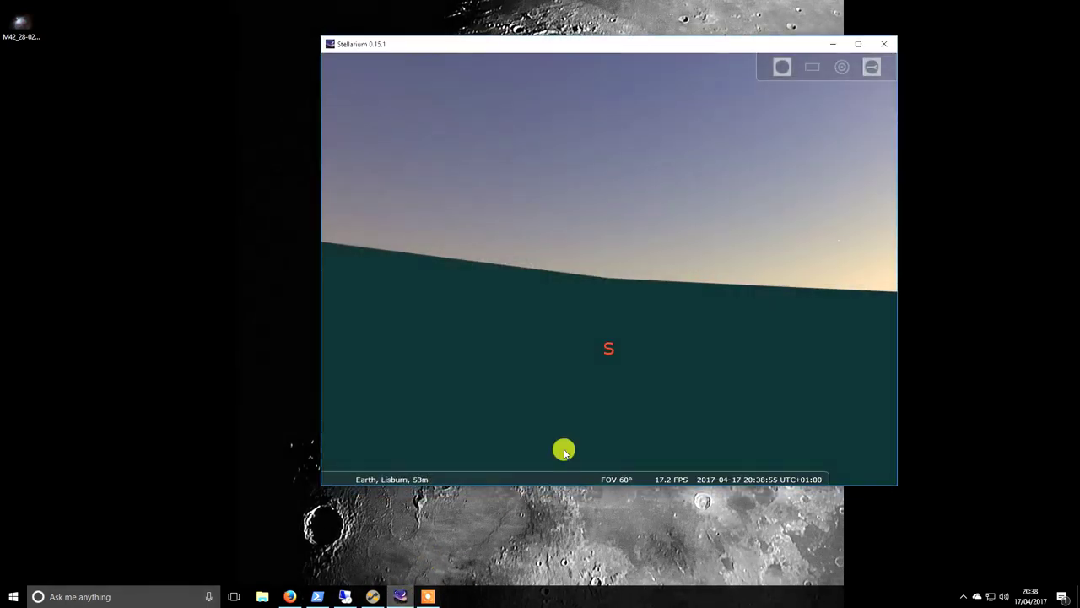
pyautogui.click(791, 475)
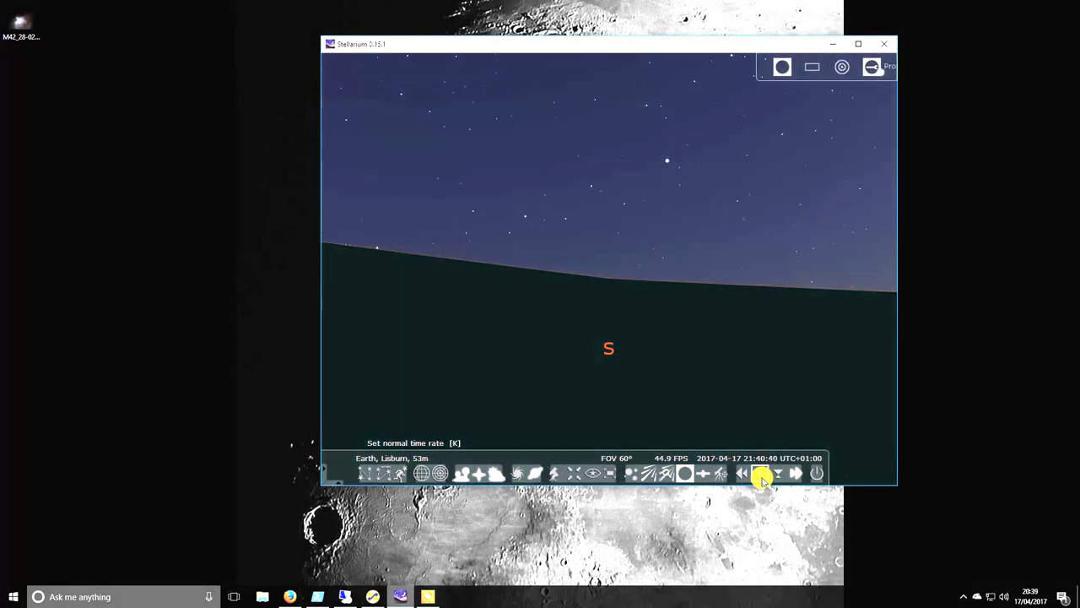
pyautogui.click(761, 475)
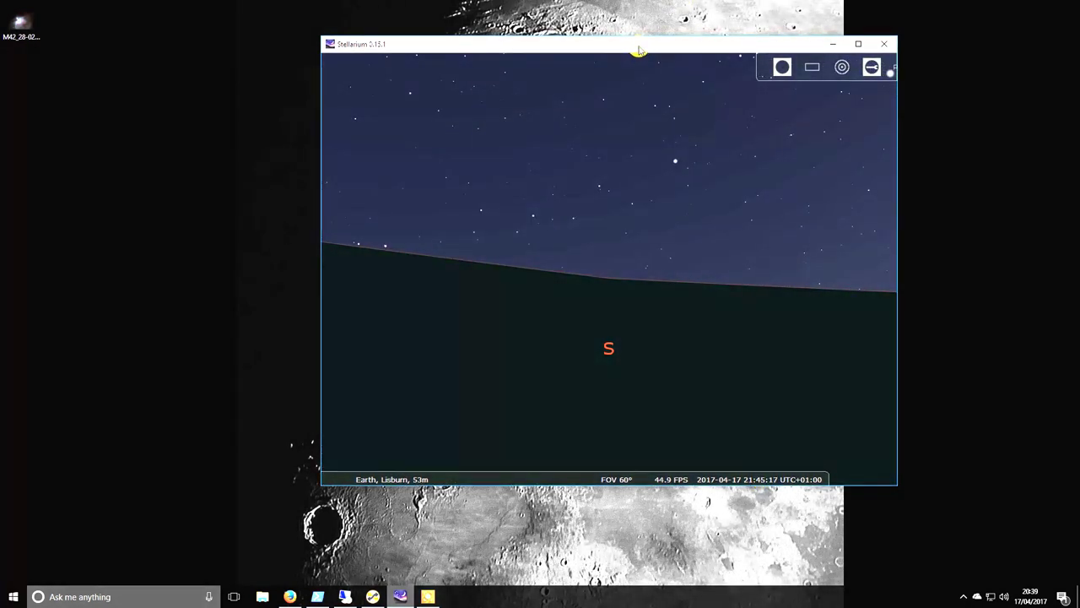
# - Move the Stellarium window left and enlarge it taller and wider
pyautogui.moveTo(638, 52); pyautogui.dragTo(517, 52)
pyautogui.moveTo(530, 479)
pyautogui.moveTo(531, 483); pyautogui.dragTo(535, 563)
pyautogui.moveTo(774, 428); pyautogui.dragTo(922, 428)
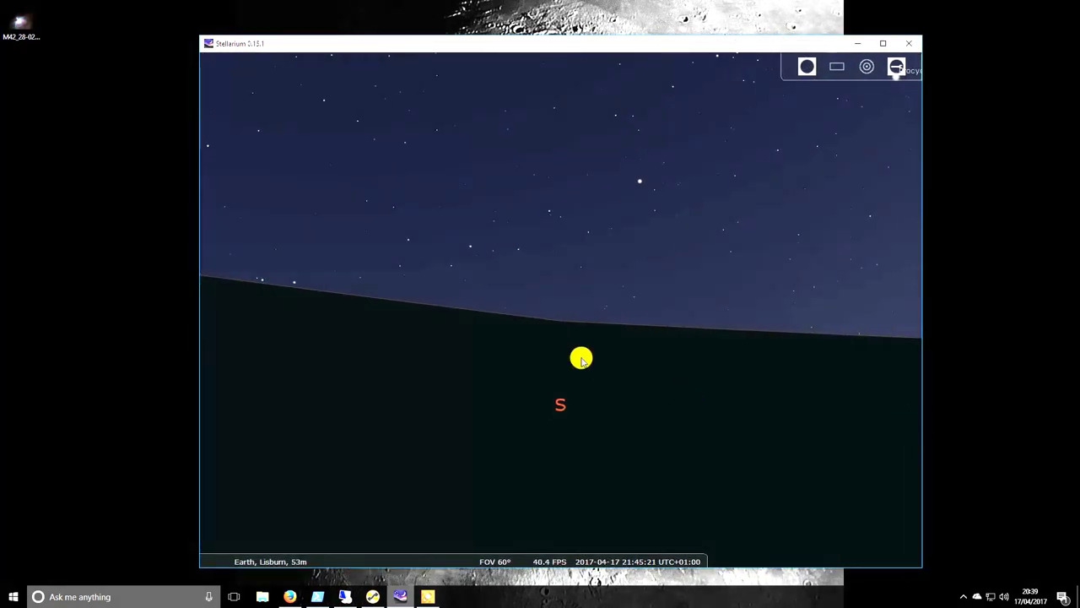
# - Turn on deep-sky objects and search for M 104, the Sombrero Galaxy
pyautogui.moveTo(514, 545)
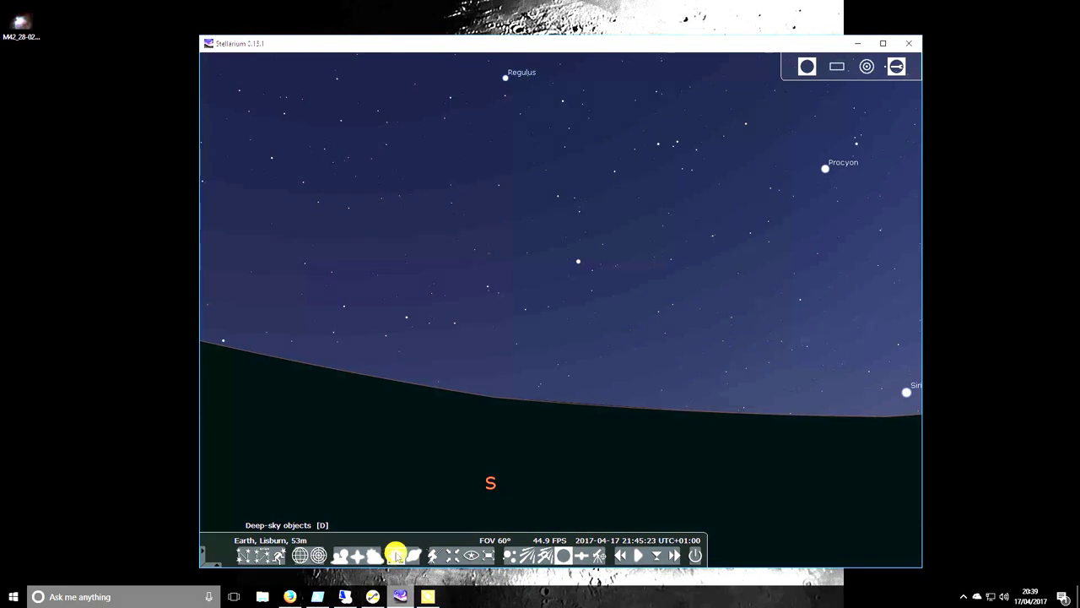
pyautogui.click(396, 556)
pyautogui.moveTo(670, 384); pyautogui.dragTo(689, 435)
pyautogui.hotkey('ctrl', 'f')
pyautogui.write('m104')
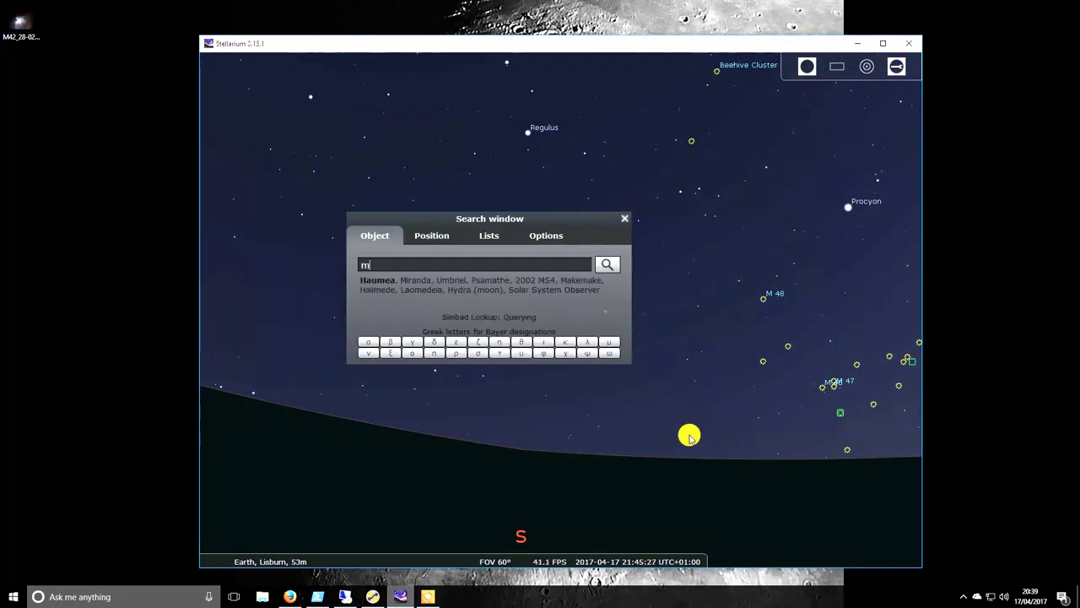
pyautogui.press('Return')
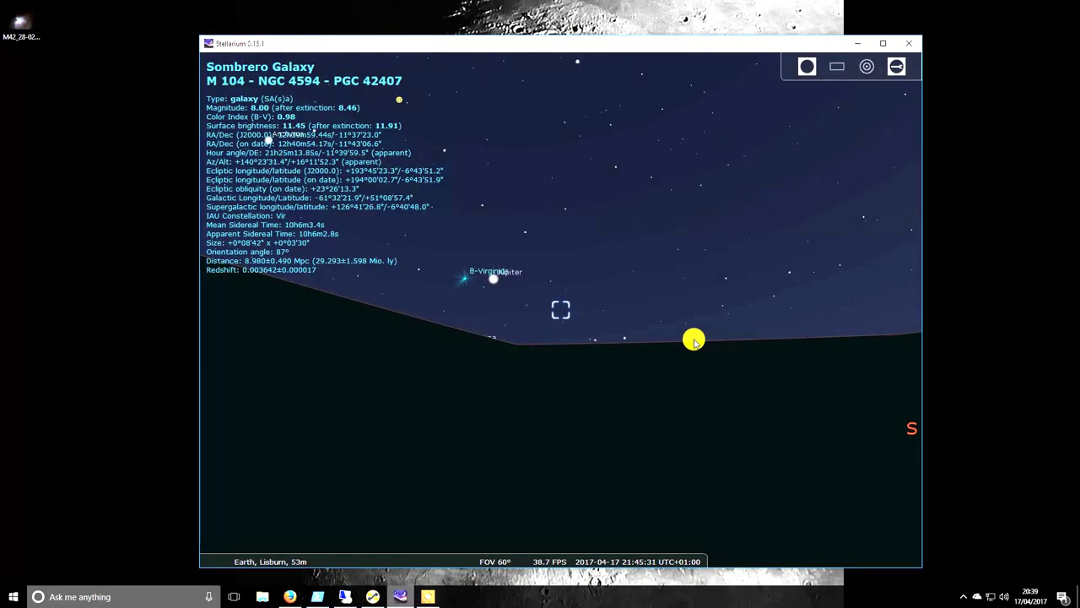
# - Pan the sky along the horizon to bring Procyon, Sirius and M 47 into view
pyautogui.moveTo(694, 339); pyautogui.dragTo(503, 332)
pyautogui.moveTo(737, 279); pyautogui.dragTo(583, 284)
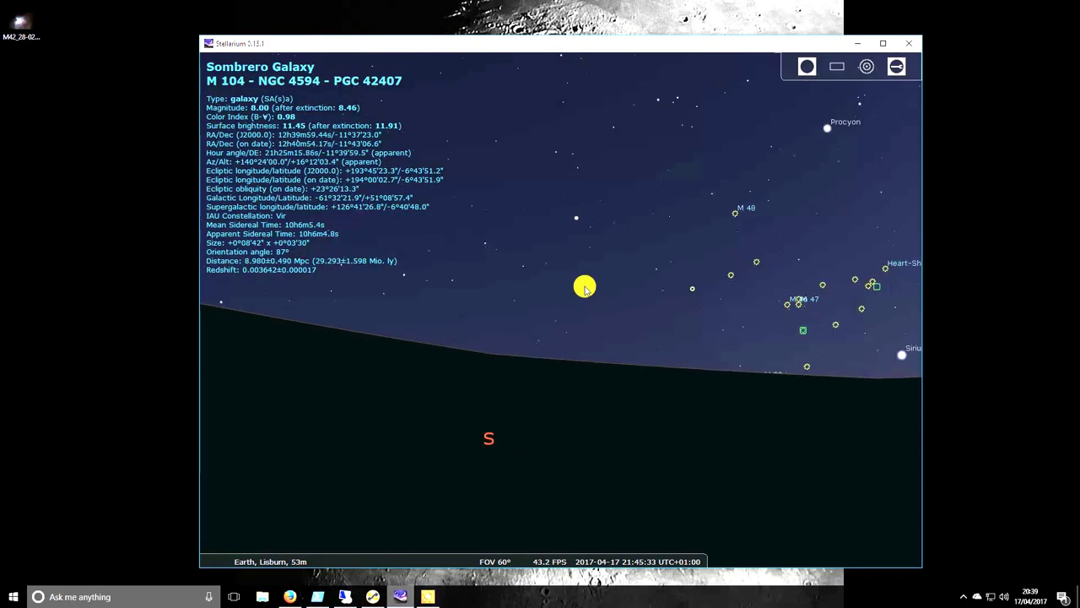
pyautogui.moveTo(706, 298); pyautogui.dragTo(588, 281)
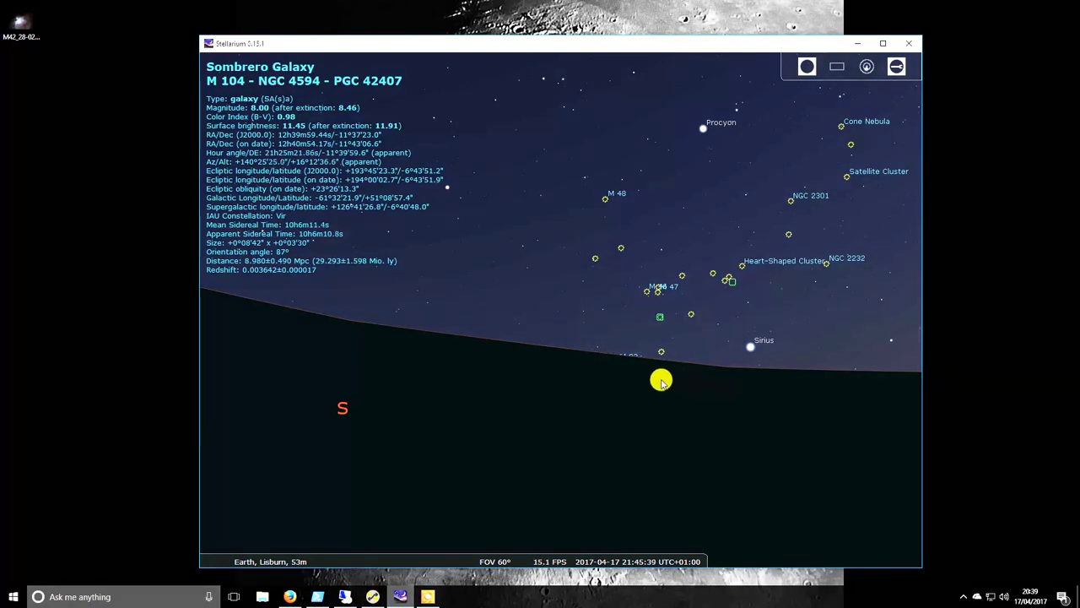
# - Search 'iris' and centre the view on the Iris Nebula (NGC 7023)
pyautogui.hotkey('ctrl', 'f')
pyautogui.write('iris')
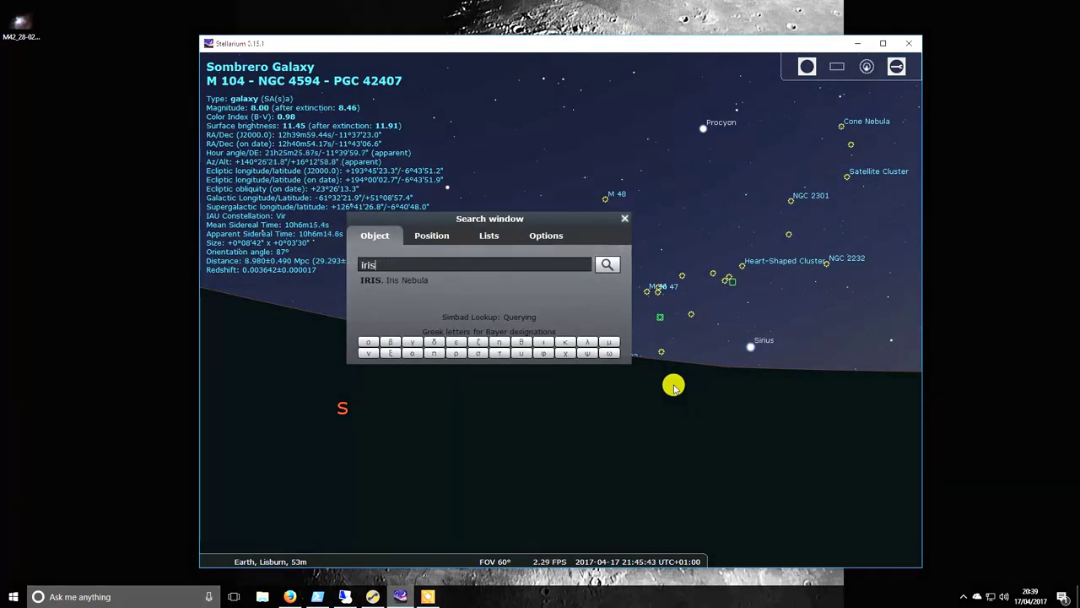
pyautogui.press('Return')
pyautogui.hotkey('ctrl', 'f')
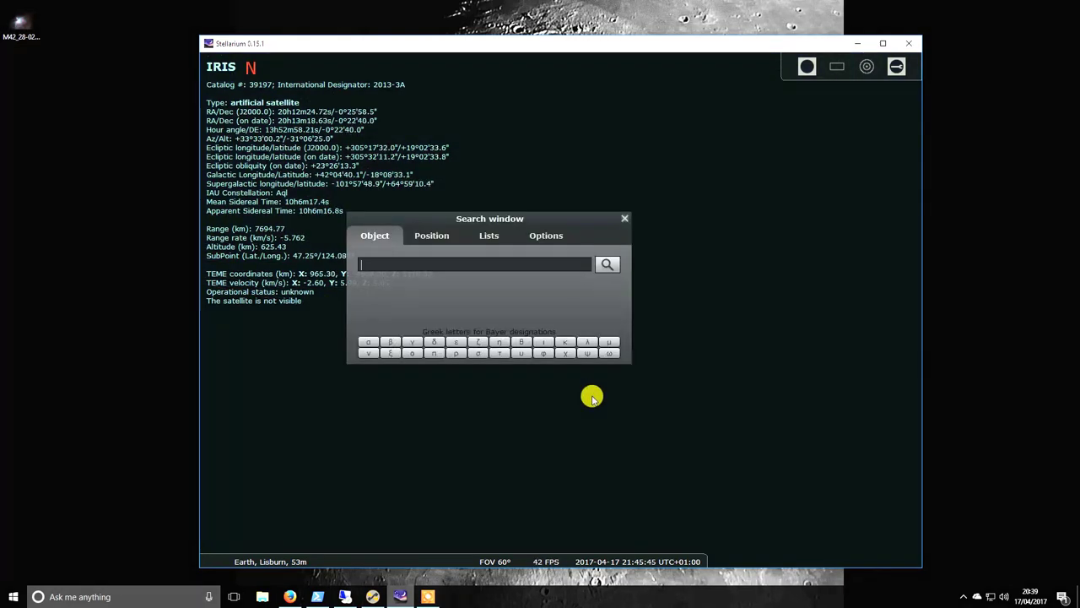
pyautogui.write('iris')
pyautogui.press('Tab')
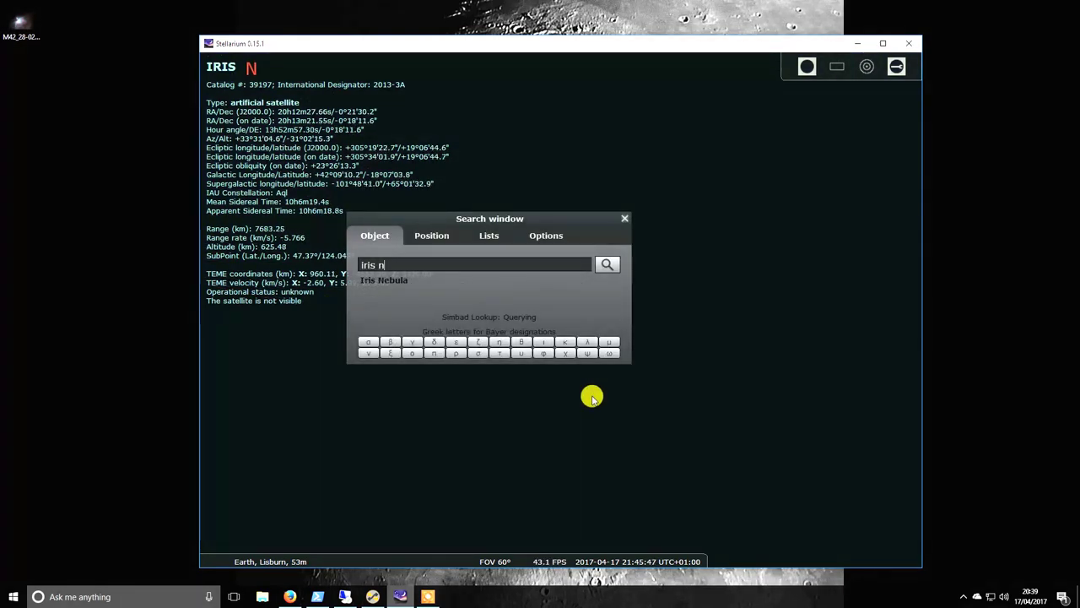
pyautogui.press('Return')
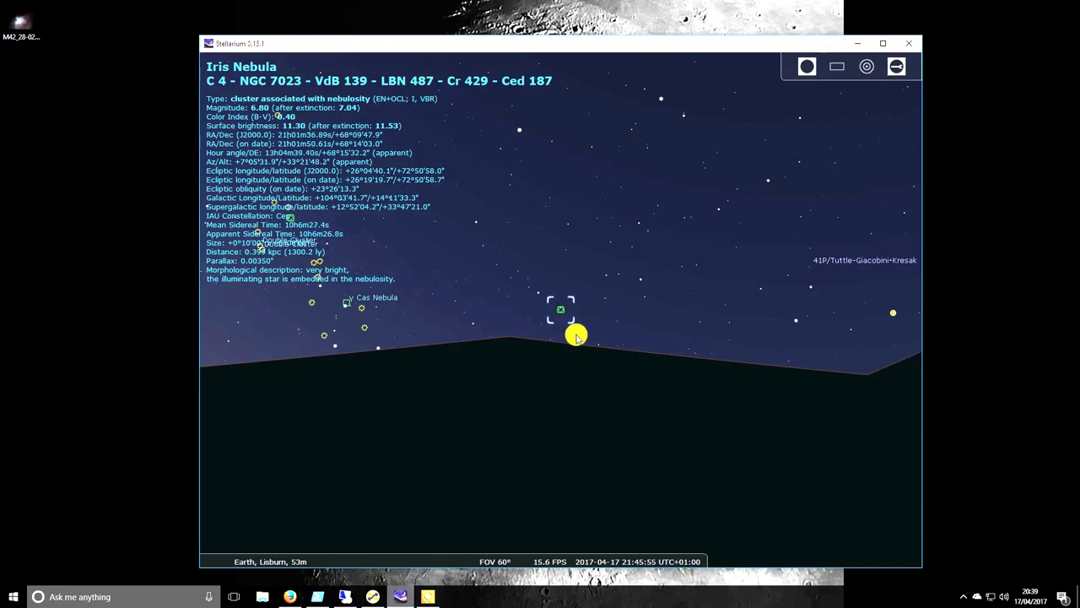
# - Zoom to a 43° field and advance the clock to about 02:15 on 18 April at normal rate
pyautogui.scroll(3, 577, 316)
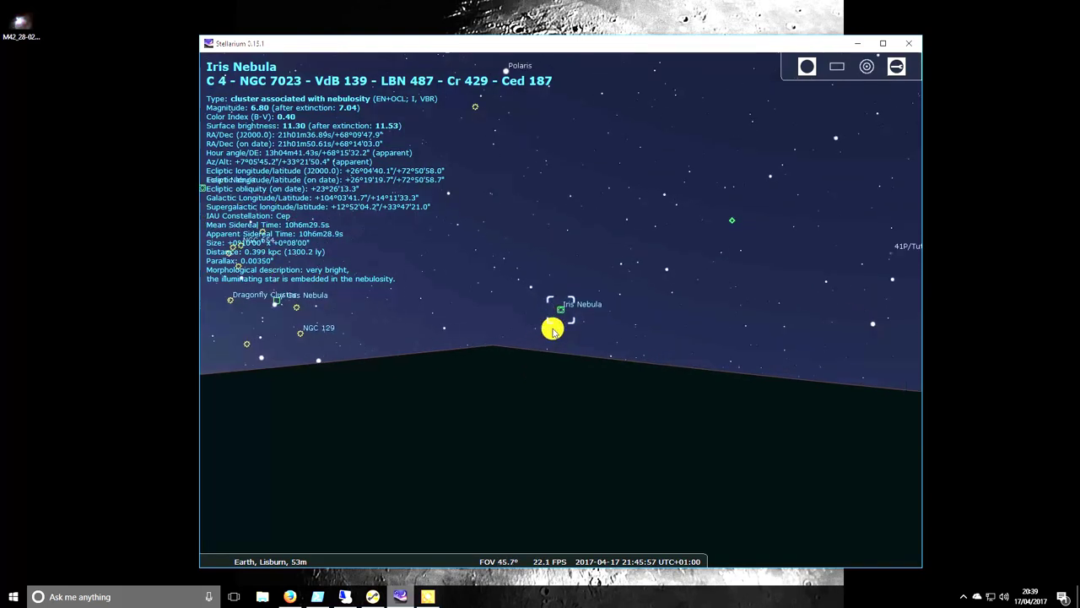
pyautogui.scroll(1, 523, 360)
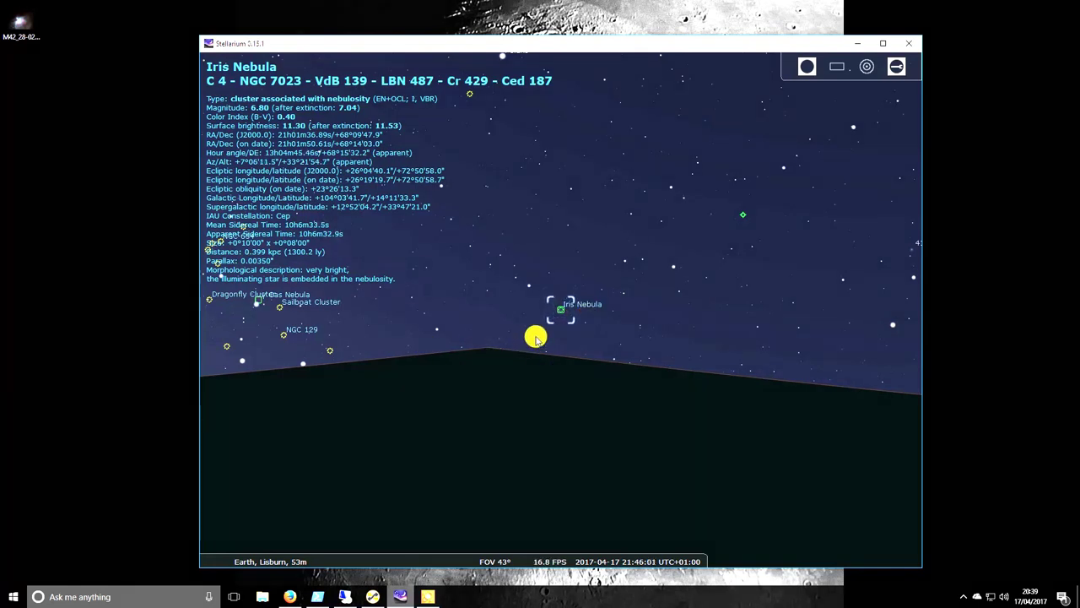
pyautogui.moveTo(506, 552)
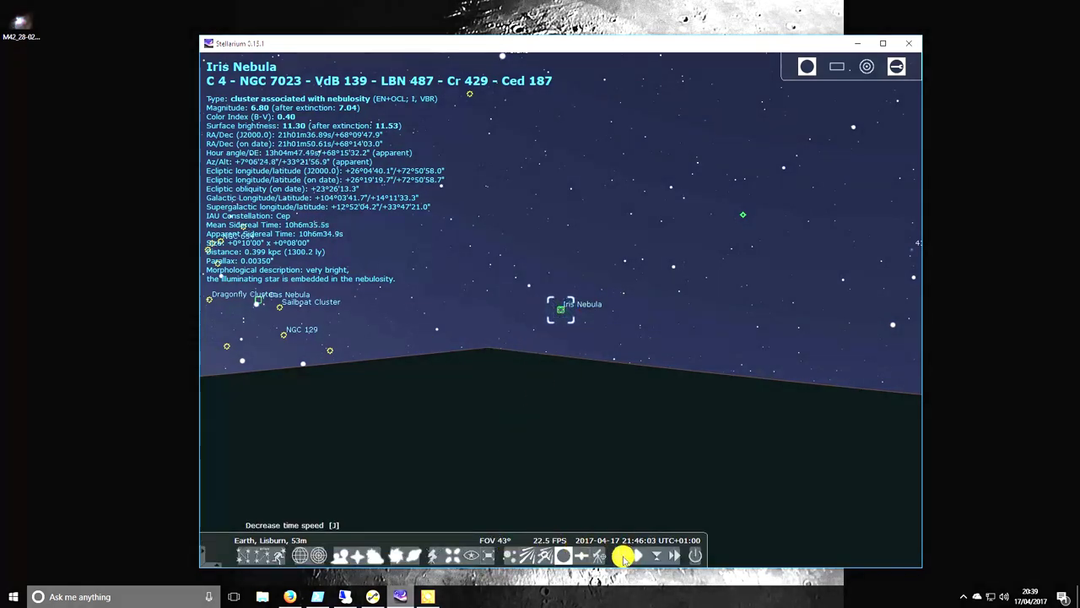
pyautogui.click(675, 555)
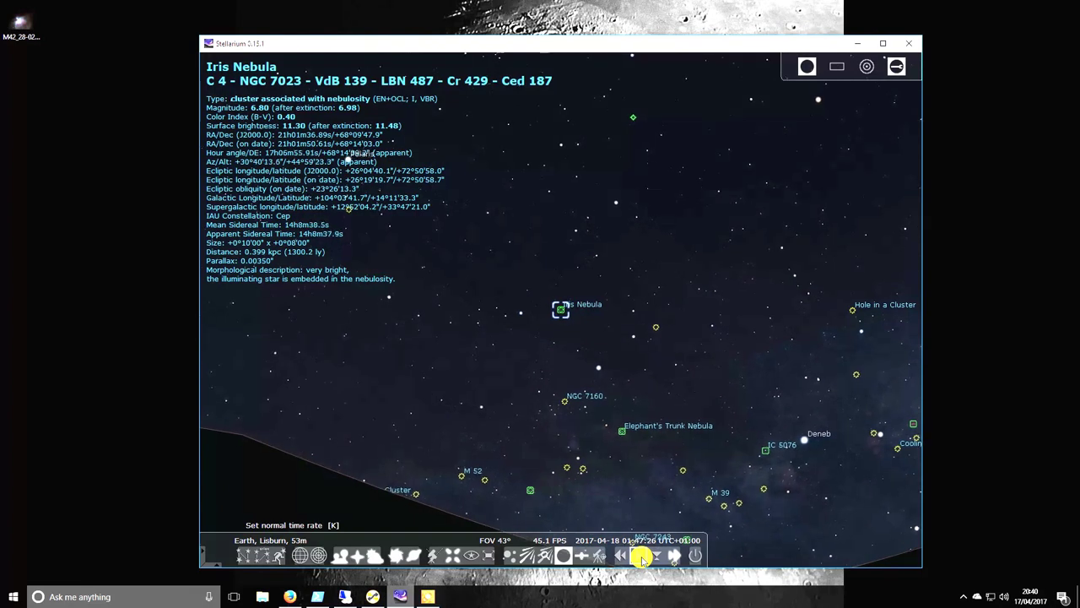
pyautogui.click(641, 557)
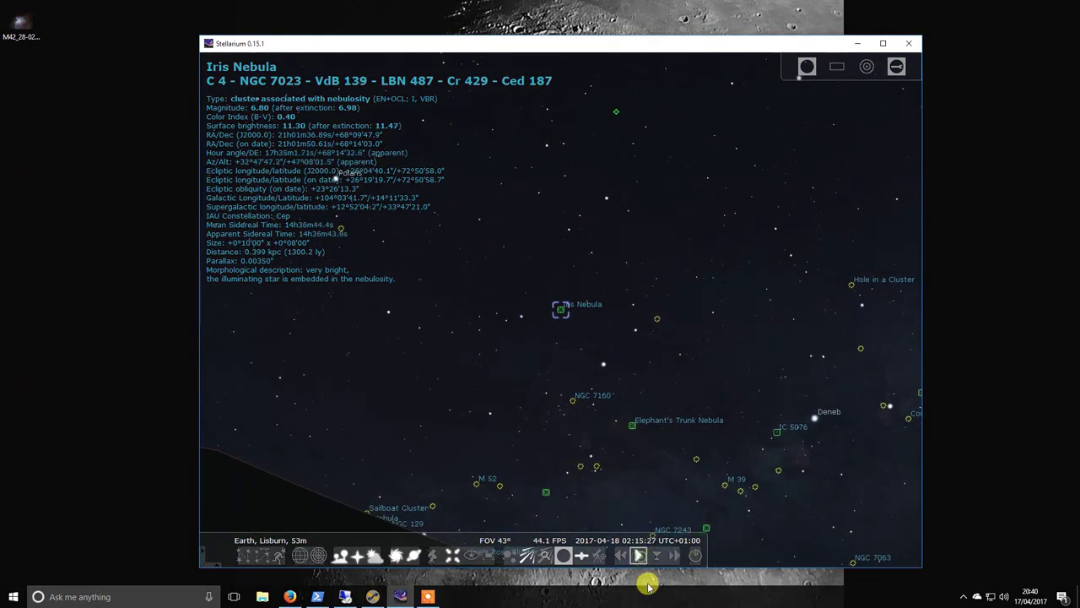
# - Close Stellarium, close SGPro's untitled sequence and start the Framing & Mosaic Wizard
pyautogui.click(914, 42)
pyautogui.click(372, 595)
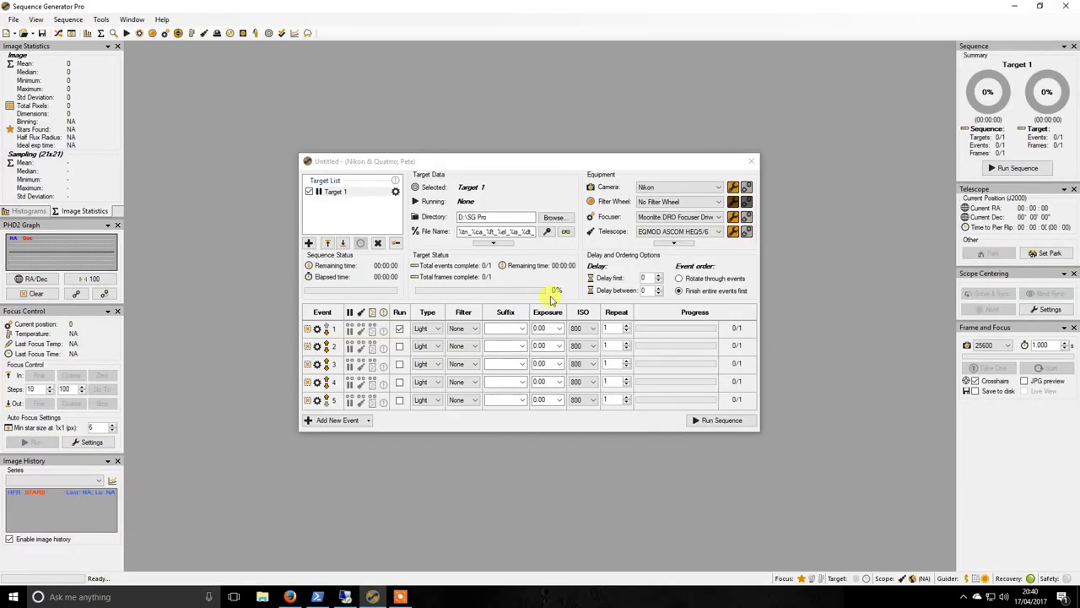
pyautogui.click(750, 161)
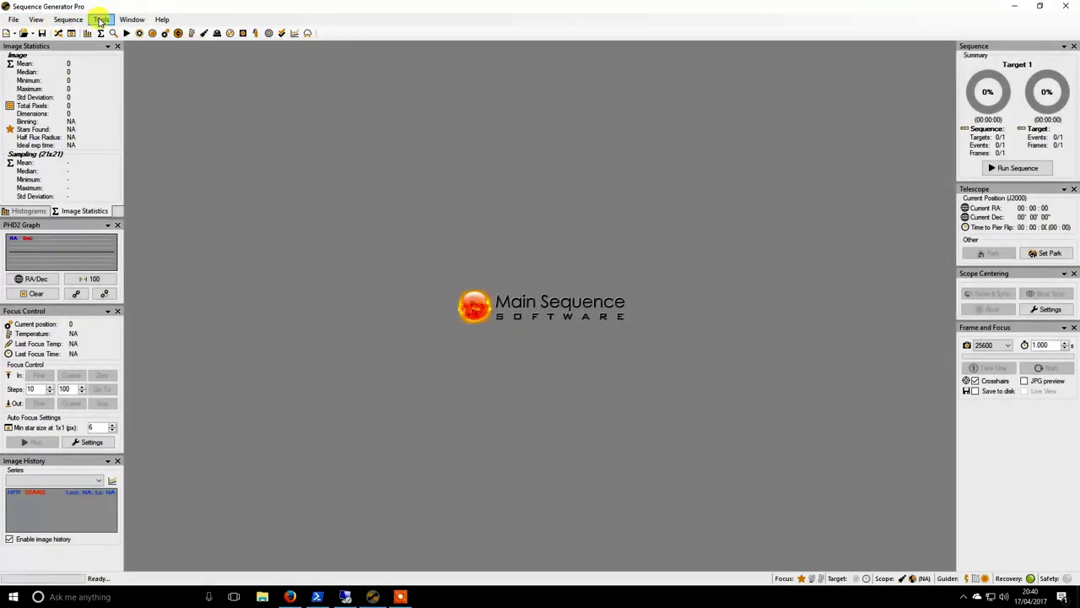
pyautogui.click(100, 19)
pyautogui.click(193, 152)
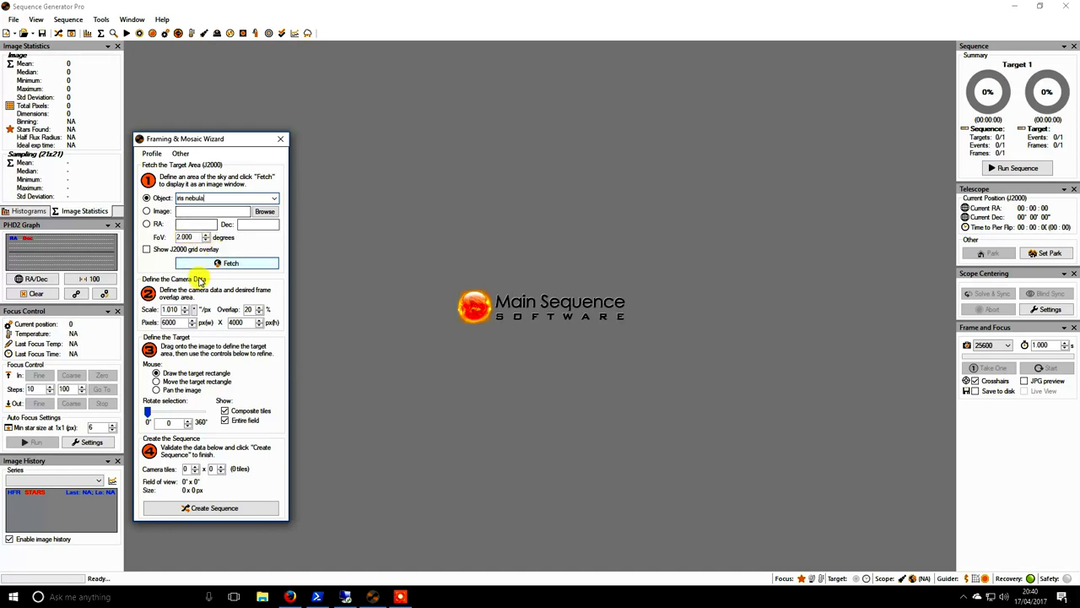
# - Fetch the Iris Nebula image and centre a 1x1 target frame (1.68° x 1.12°) on its core
pyautogui.click(229, 264)
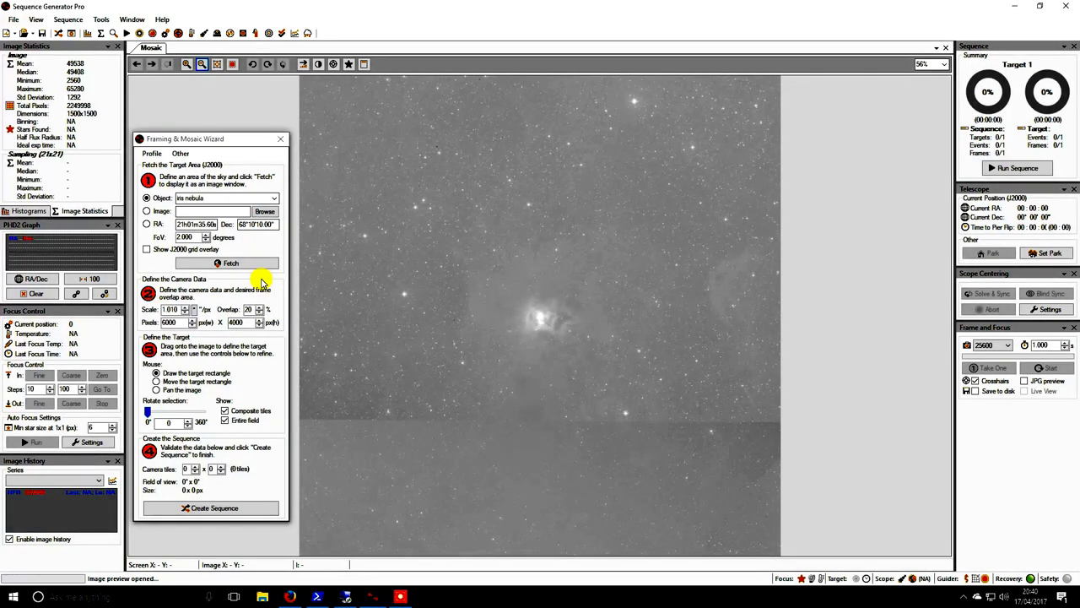
pyautogui.moveTo(225, 141); pyautogui.dragTo(235, 111)
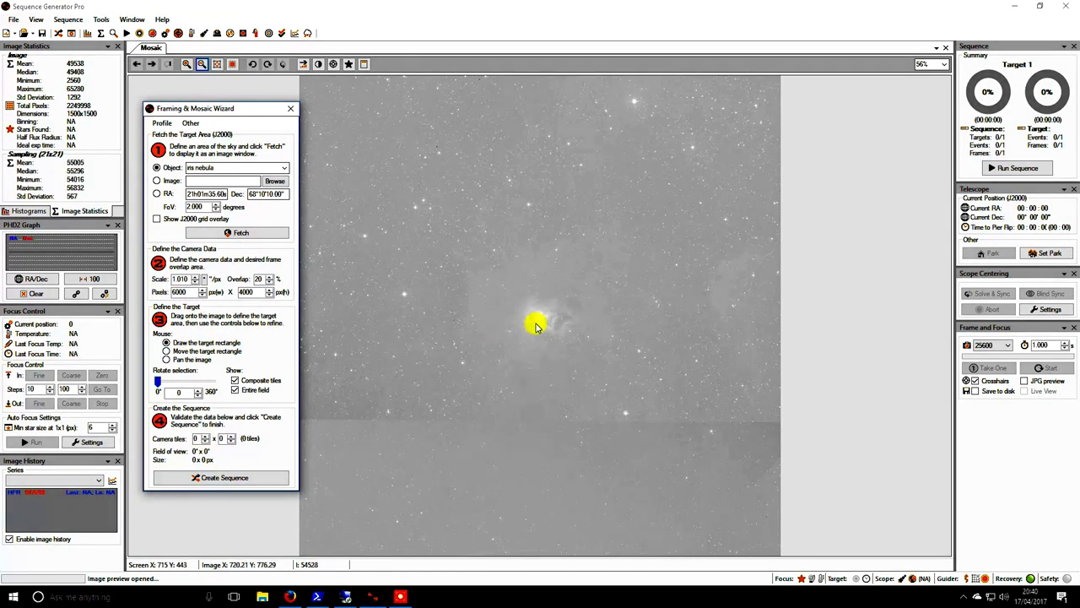
pyautogui.click(530, 321)
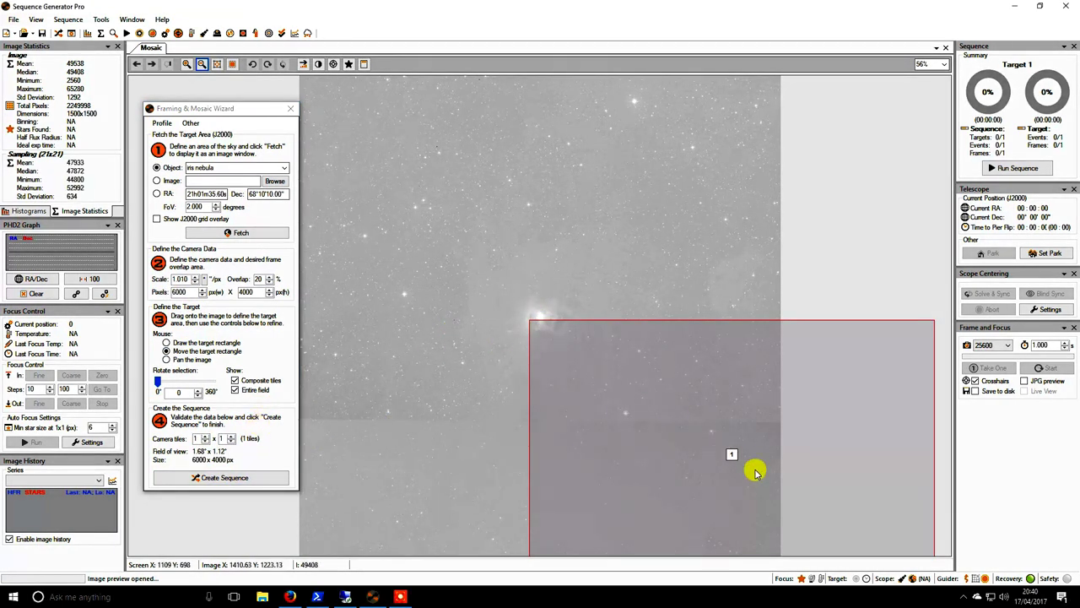
pyautogui.moveTo(723, 453)
pyautogui.mouseDown()
pyautogui.moveTo(490, 323)
pyautogui.moveTo(541, 320)
pyautogui.mouseUp()
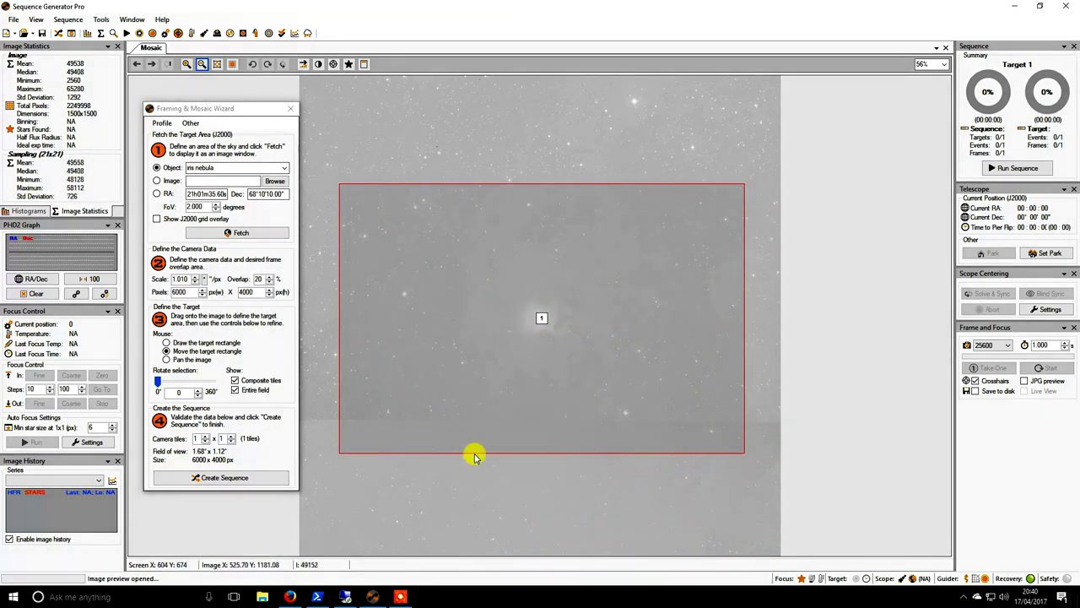
# - Create the iris nebula sequence with automatic rotation at mosaic start turned off
pyautogui.click(241, 481)
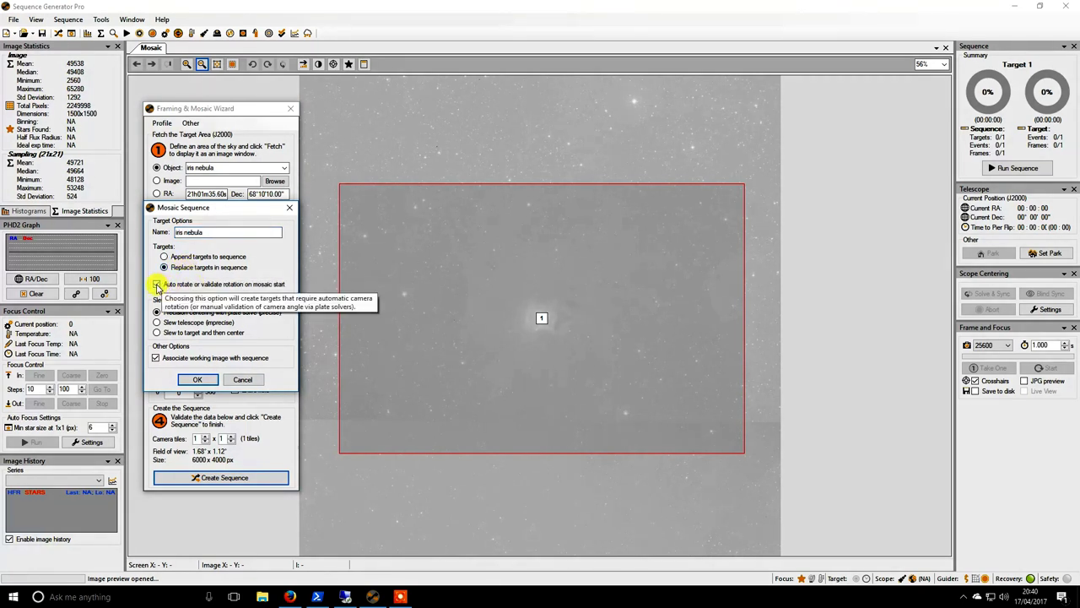
pyautogui.click(157, 285)
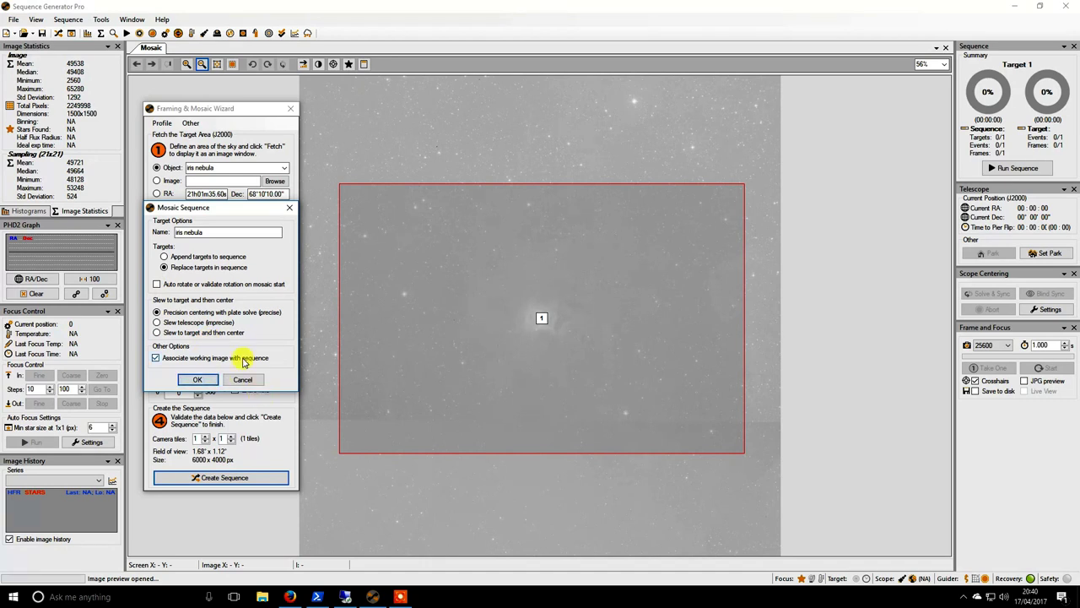
pyautogui.click(203, 381)
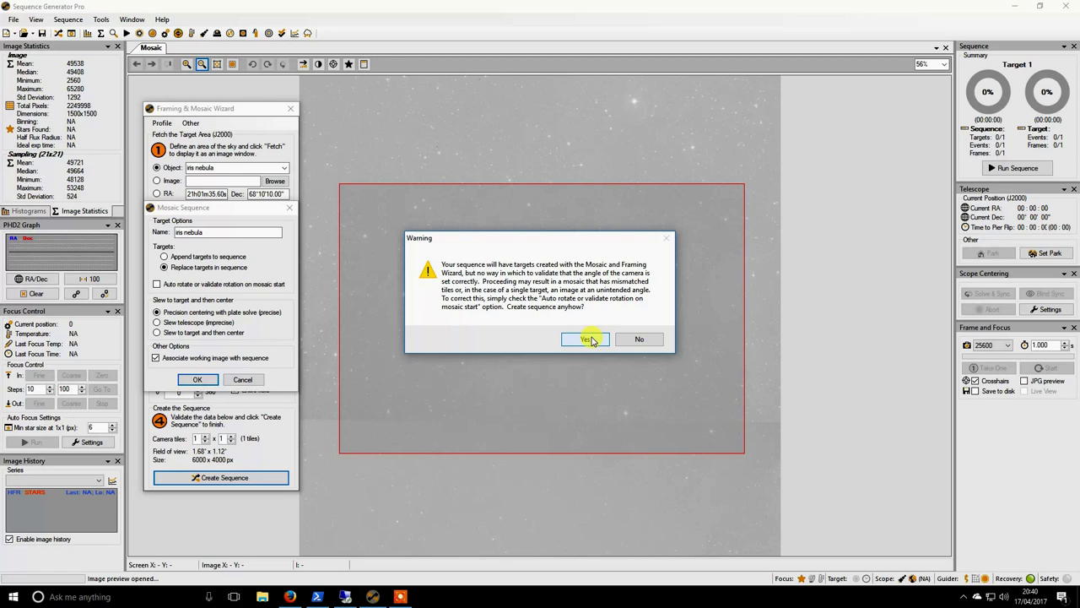
pyautogui.click(592, 340)
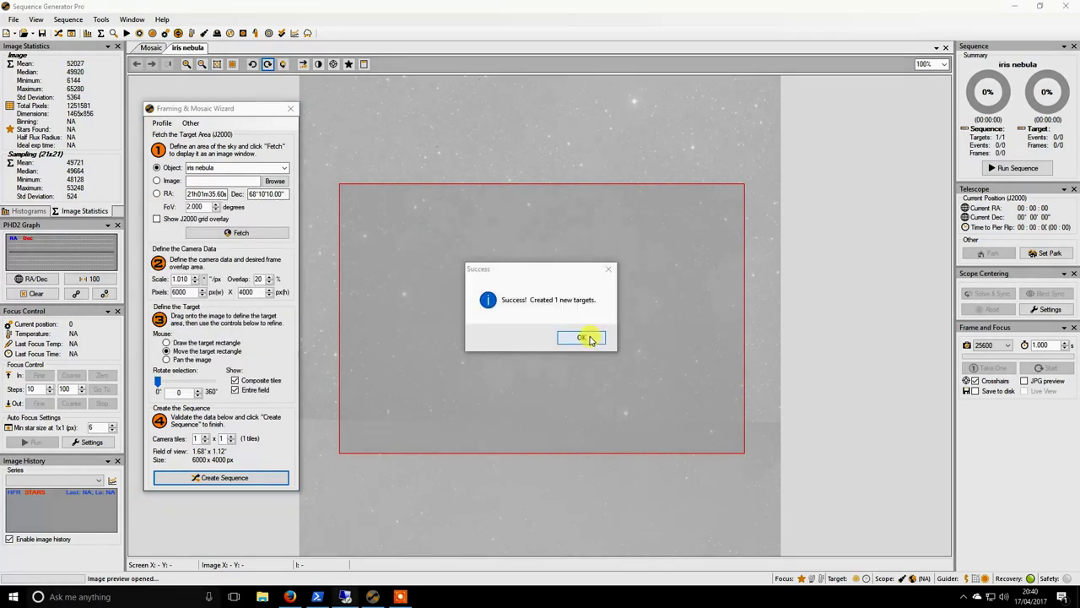
pyautogui.click(591, 335)
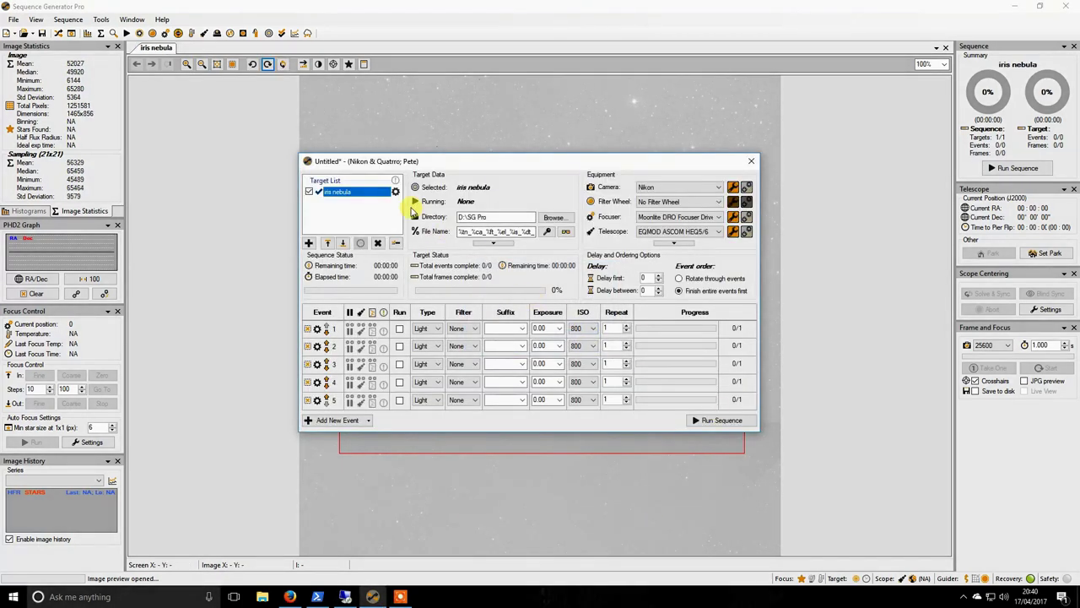
# - Save captures to D:\SG Pro\17-04-17 and enable Light event 1 at ISO 400
pyautogui.click(395, 192)
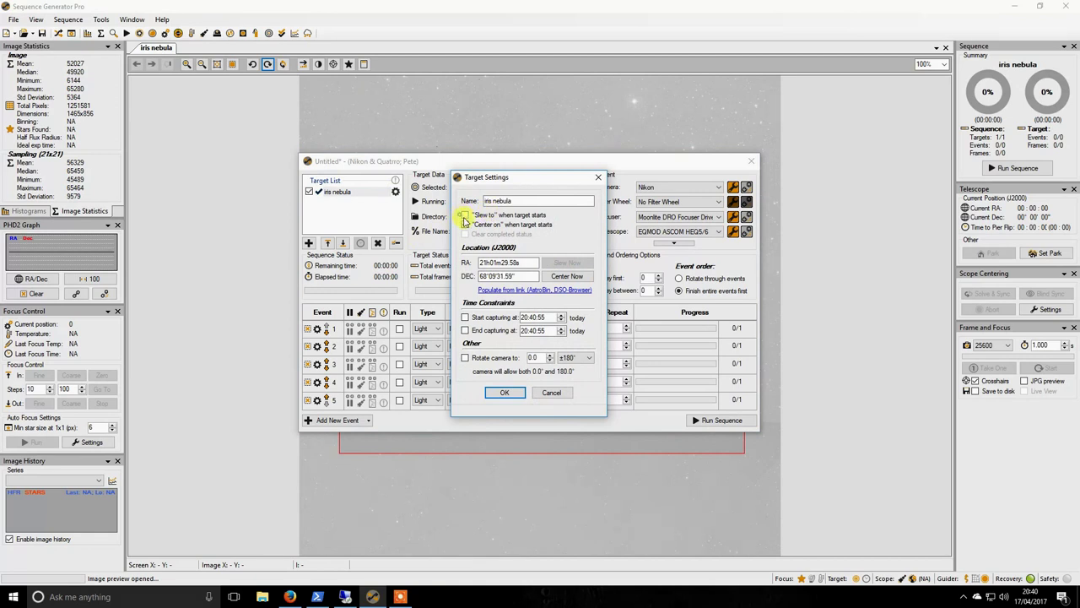
pyautogui.click(503, 394)
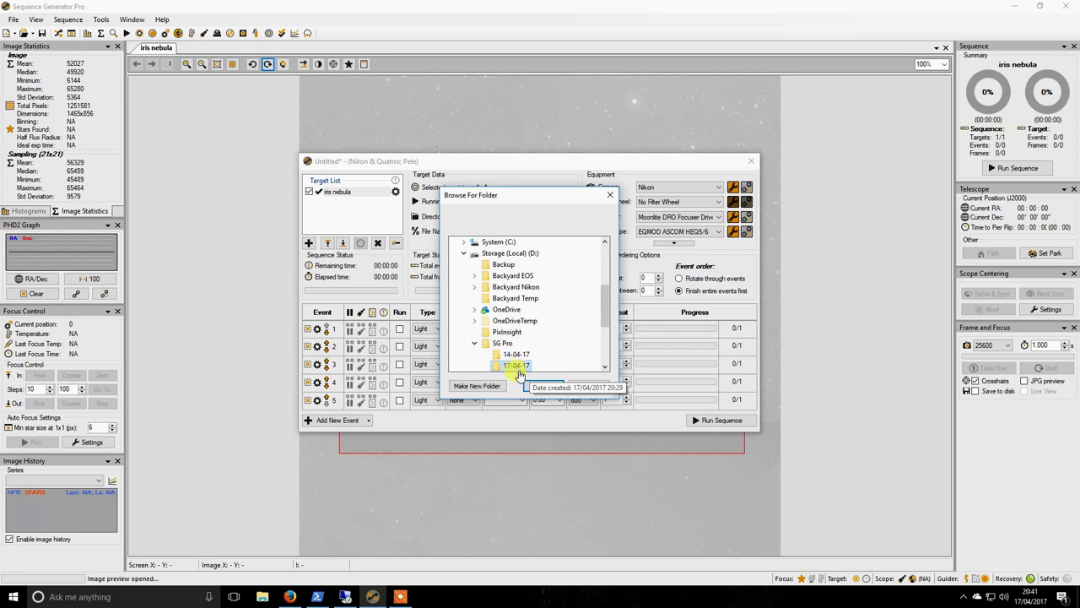
pyautogui.click(550, 389)
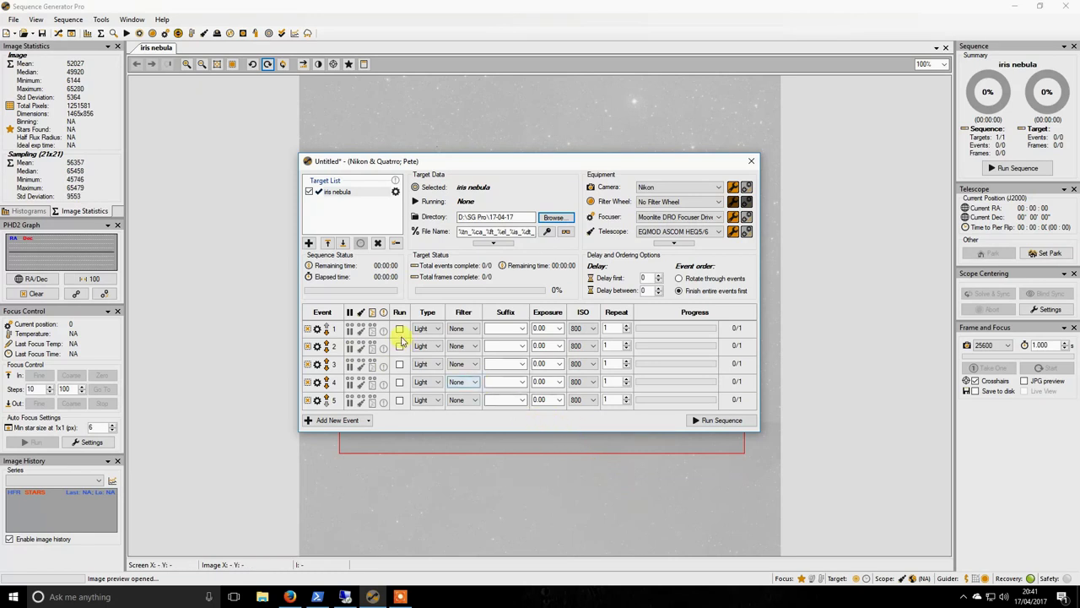
pyautogui.click(572, 329)
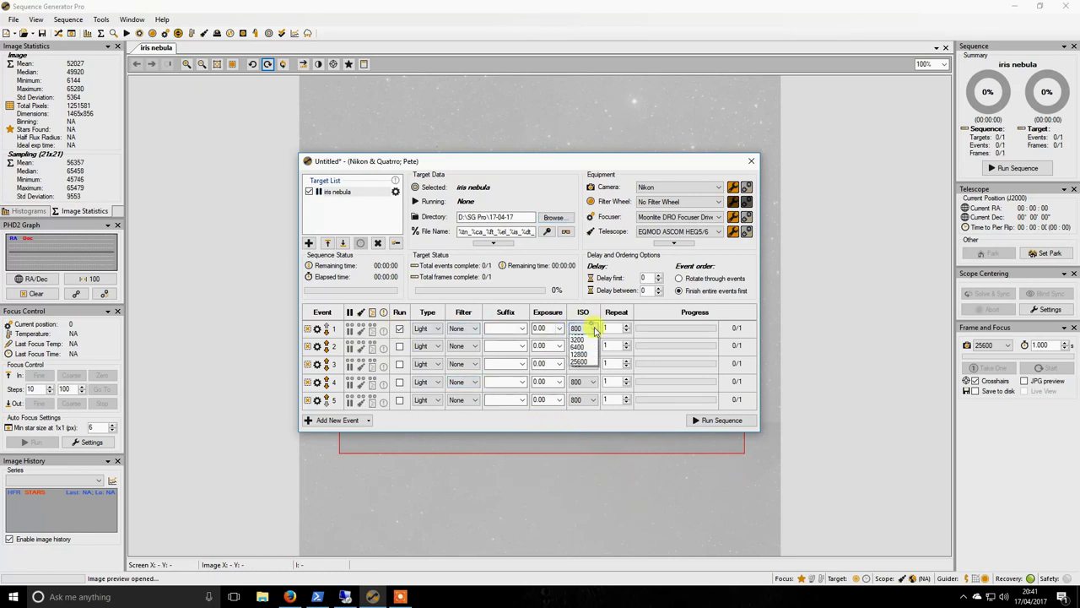
pyautogui.click(581, 358)
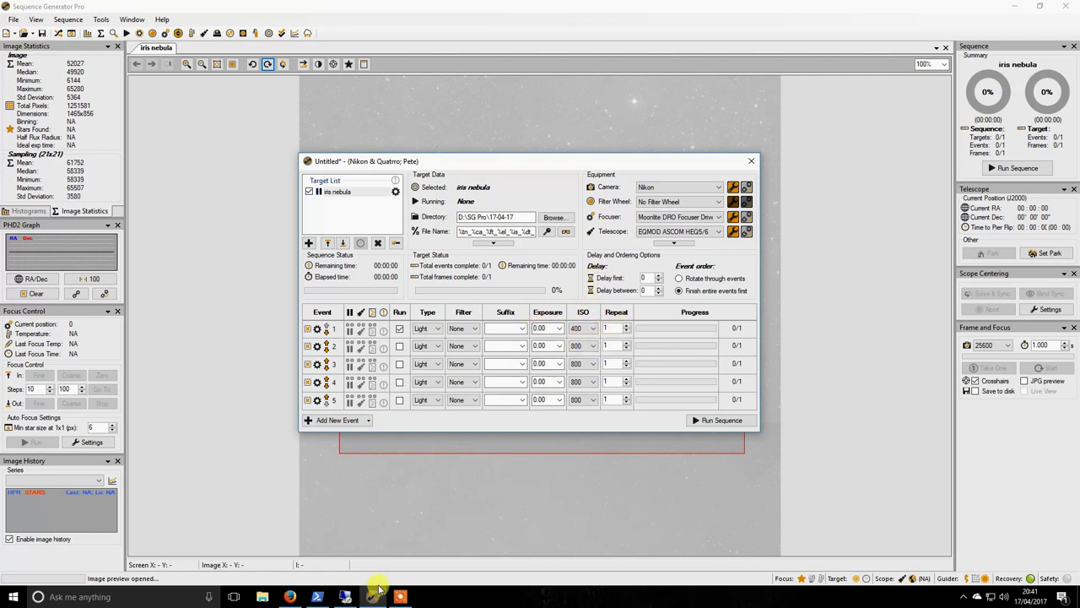
# - Browse to S:\Astrophotography\Astro Images\Iris Nebula\08-04-17\Lights and open the _ref frame in SGP
pyautogui.click(262, 597)
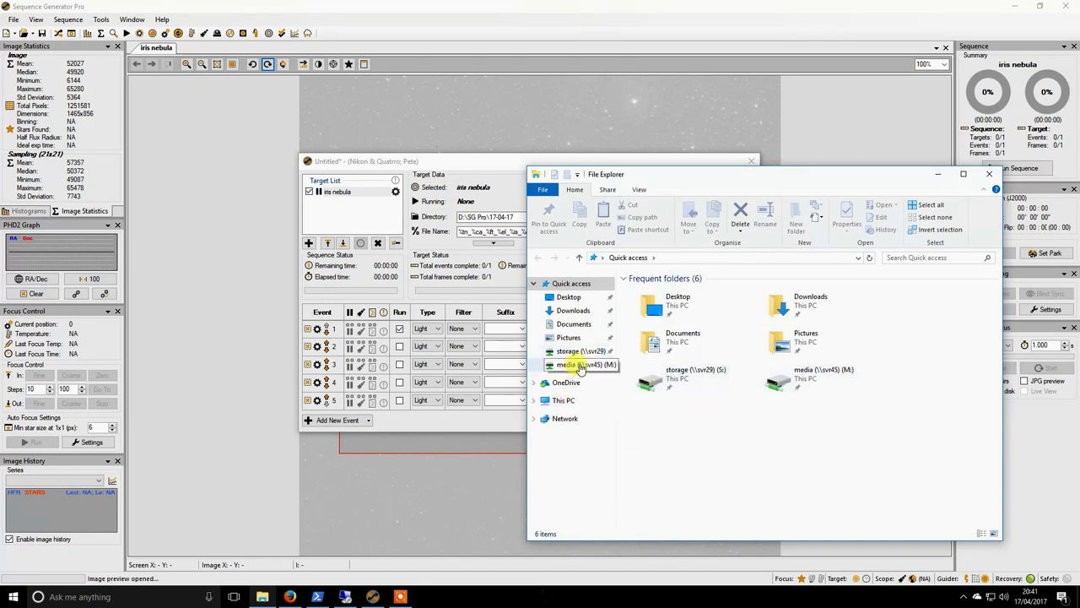
pyautogui.click(579, 350)
pyautogui.doubleClick(667, 292)
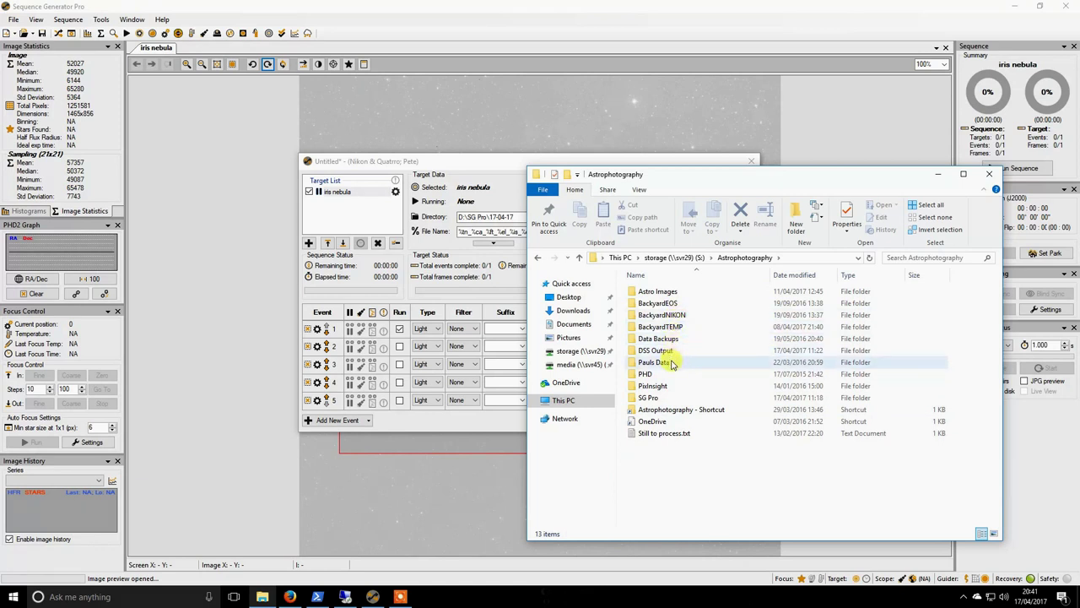
pyautogui.doubleClick(662, 291)
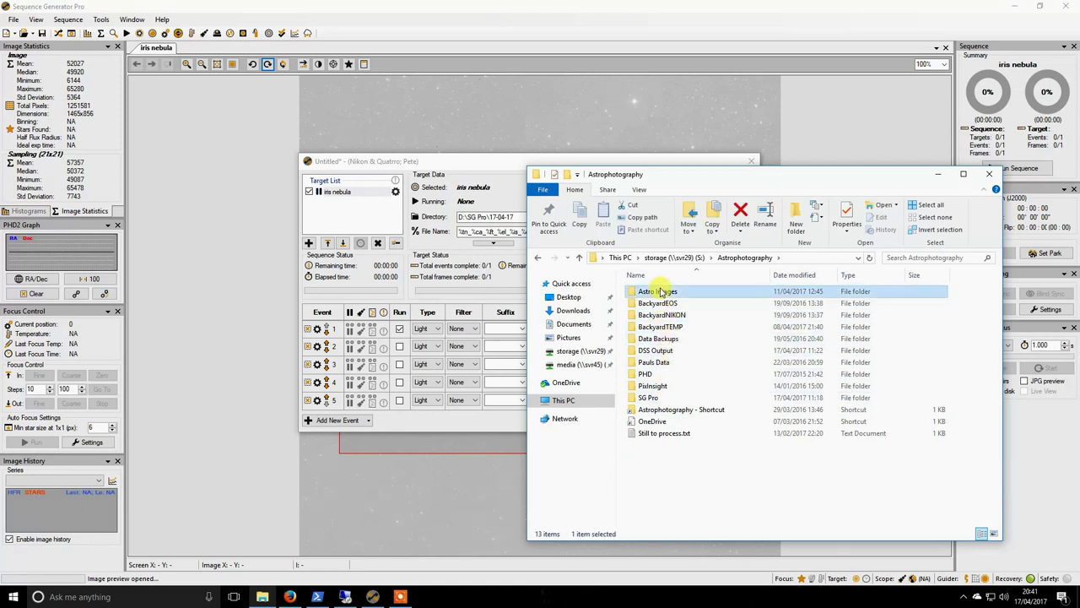
pyautogui.doubleClick(658, 402)
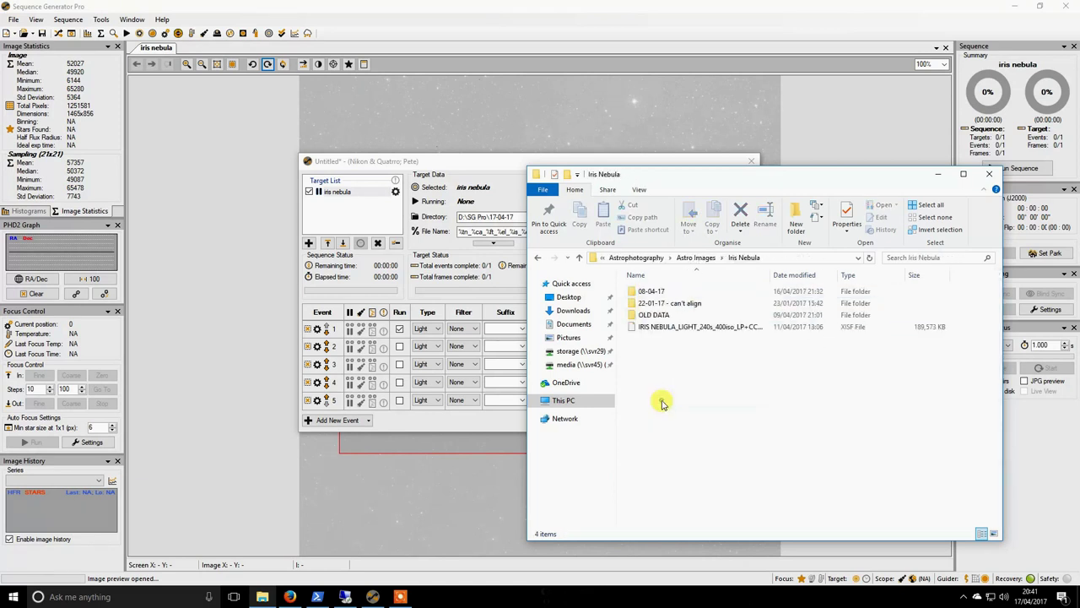
pyautogui.doubleClick(666, 292)
pyautogui.doubleClick(641, 316)
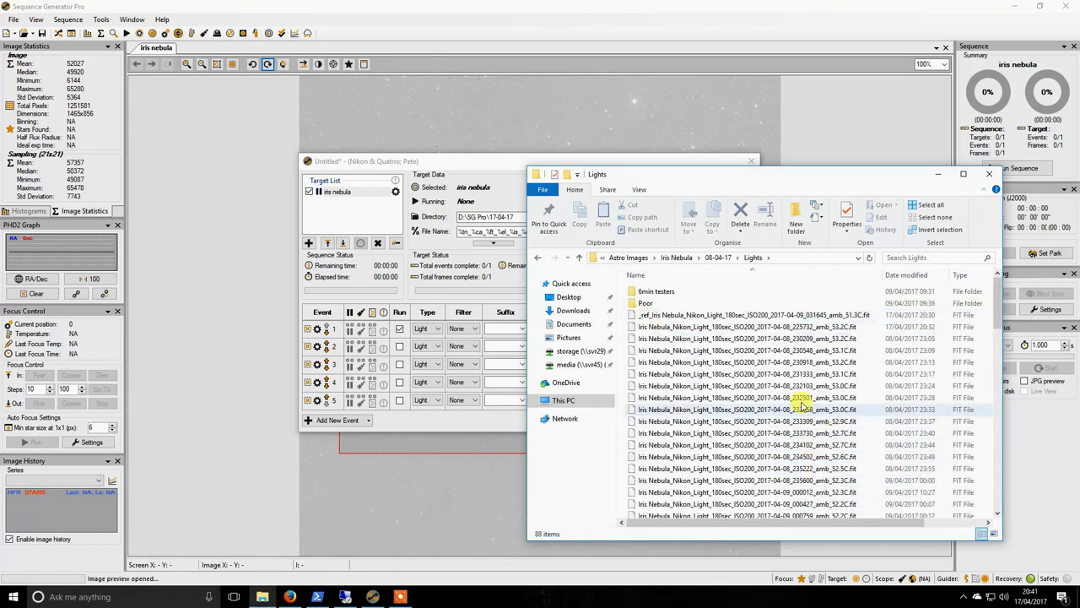
pyautogui.click(726, 316)
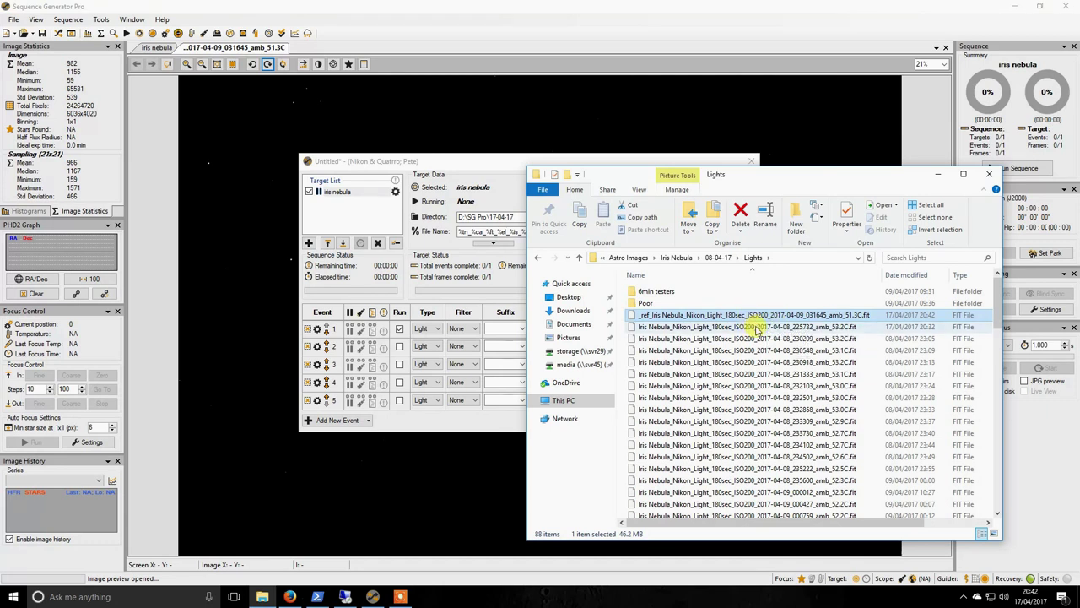
# - Close the sequence window and zoom into the reference frame to inspect a star
pyautogui.click(486, 165)
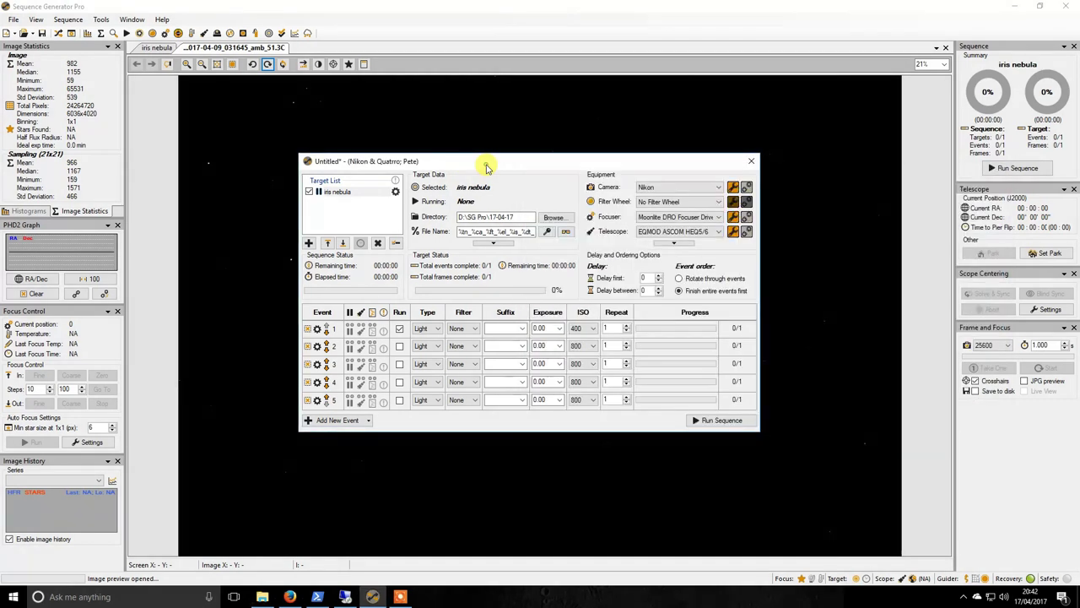
pyautogui.click(752, 161)
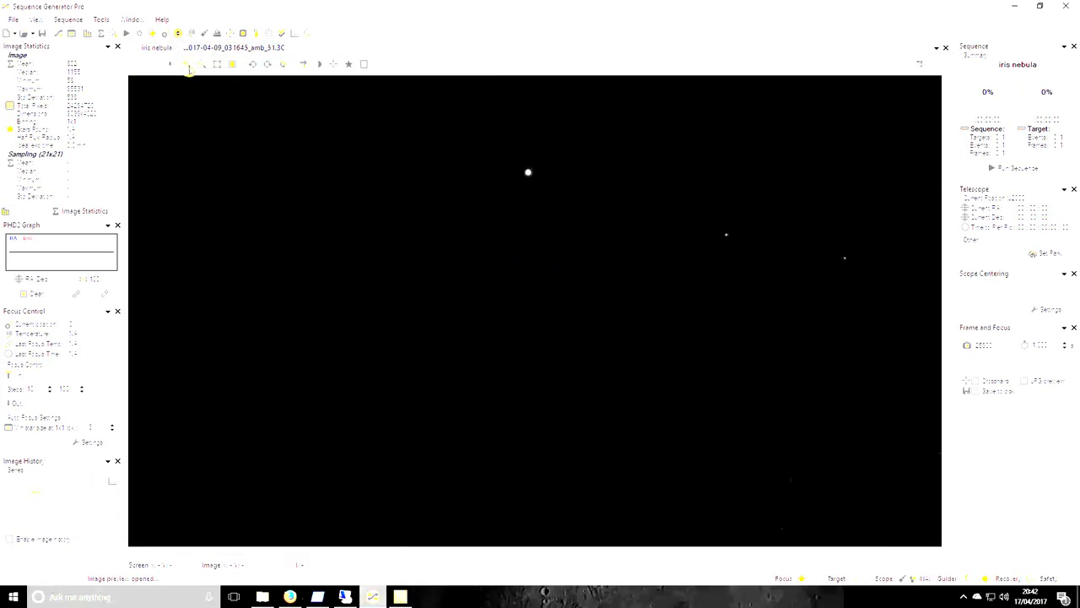
pyautogui.click(188, 66)
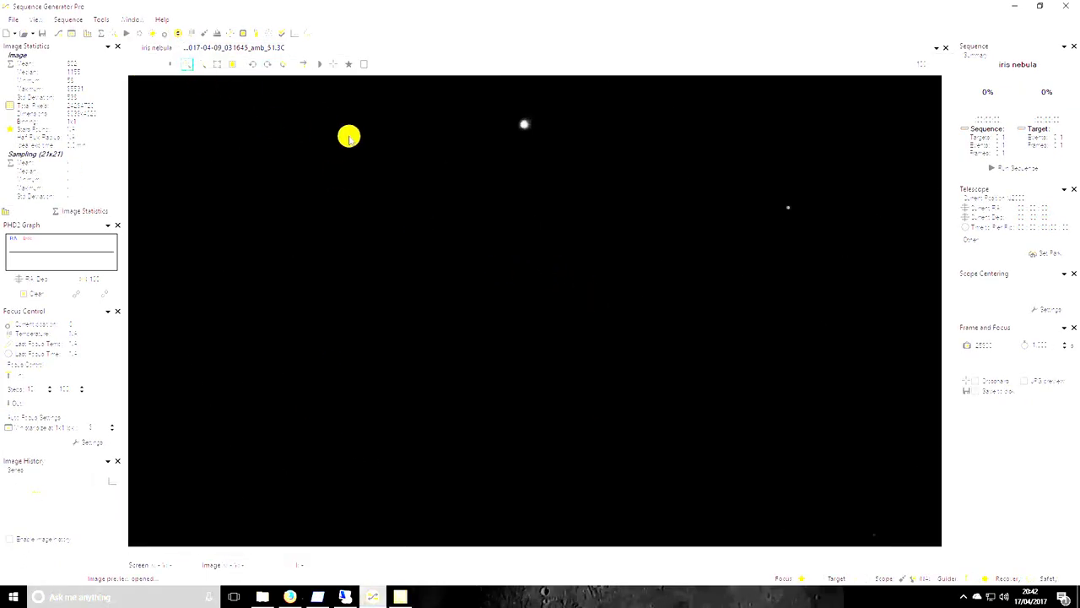
pyautogui.moveTo(940, 295); pyautogui.dragTo(940, 262)
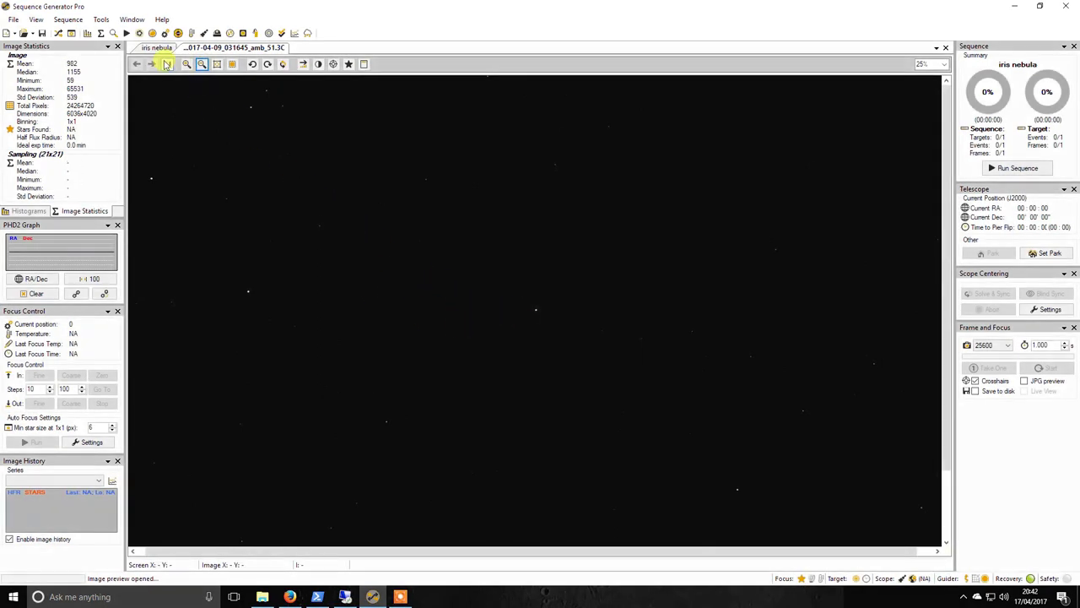
# - Load the 225732 and 010159 light frames from the Lights folder into SGP for comparison
pyautogui.click(262, 597)
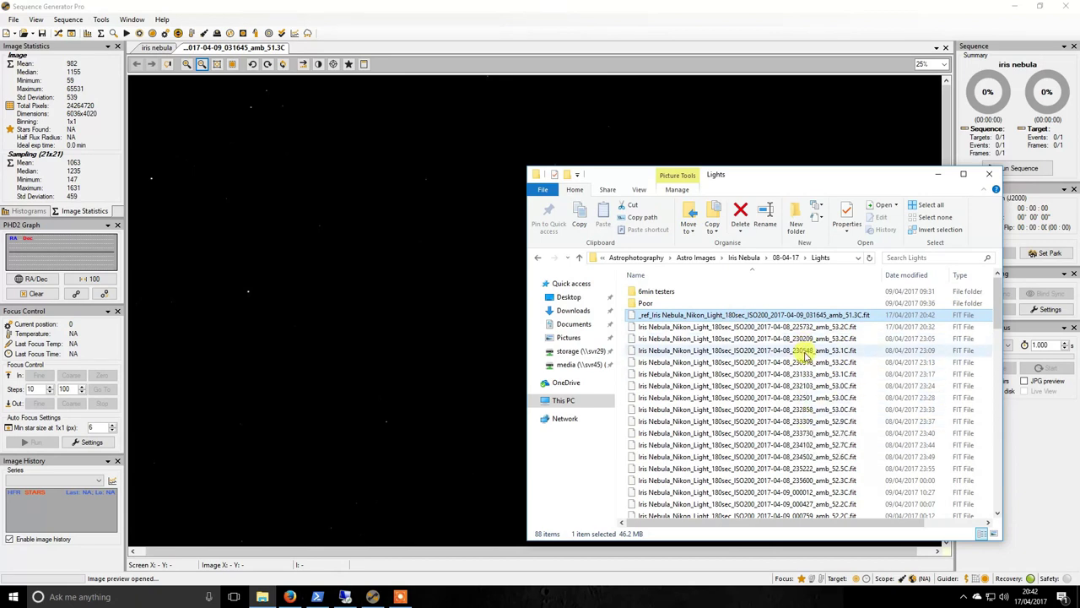
pyautogui.click(842, 339)
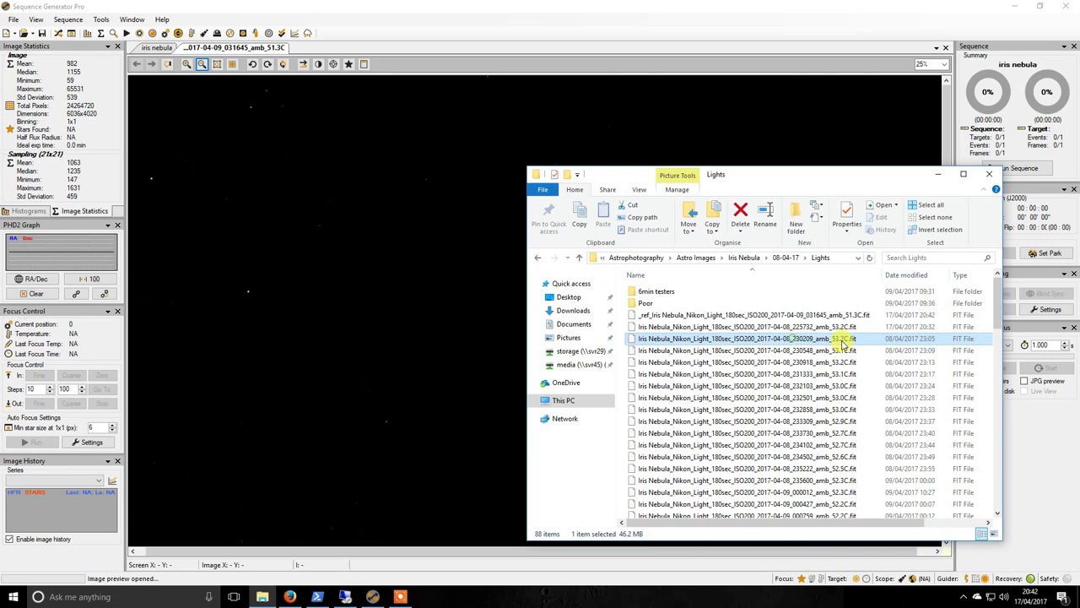
pyautogui.click(806, 328)
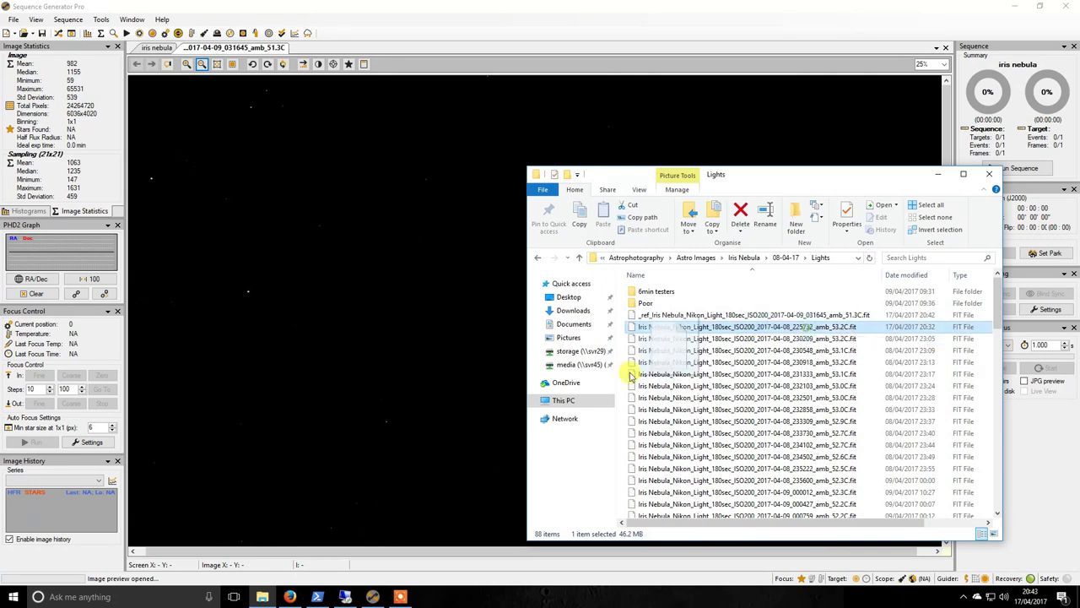
pyautogui.moveTo(531, 281); pyautogui.dragTo(362, 181)
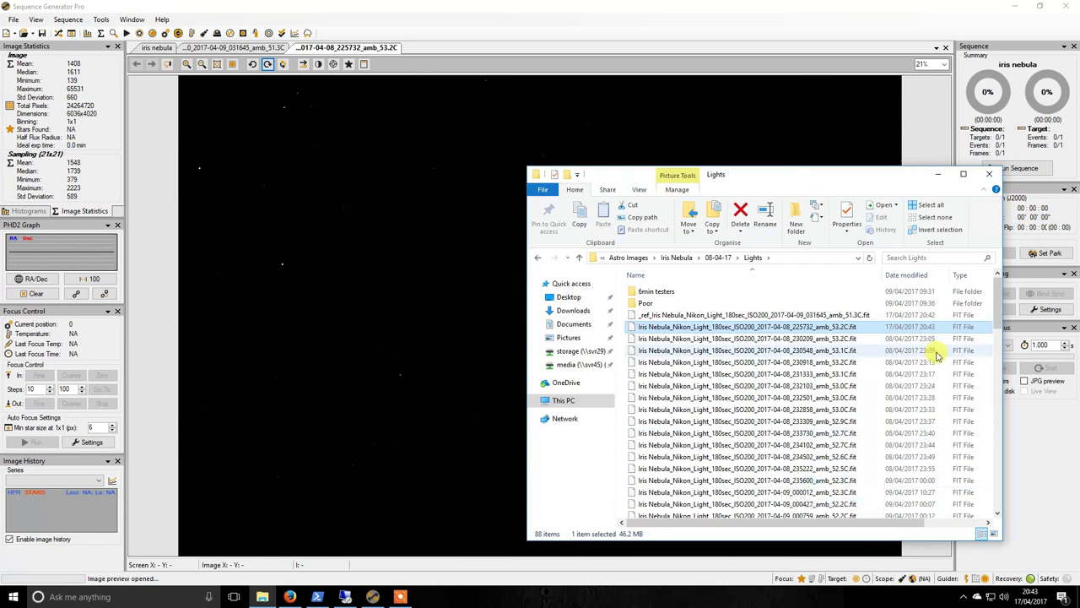
pyautogui.moveTo(997, 291); pyautogui.dragTo(1011, 346)
pyautogui.click(781, 474)
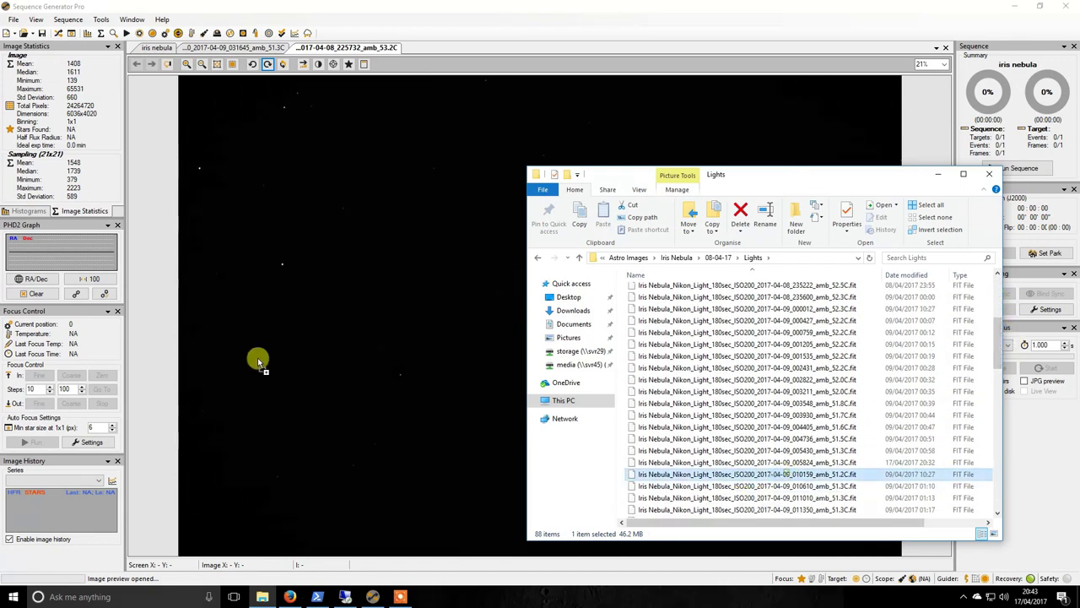
pyautogui.moveTo(259, 360); pyautogui.dragTo(161, 306)
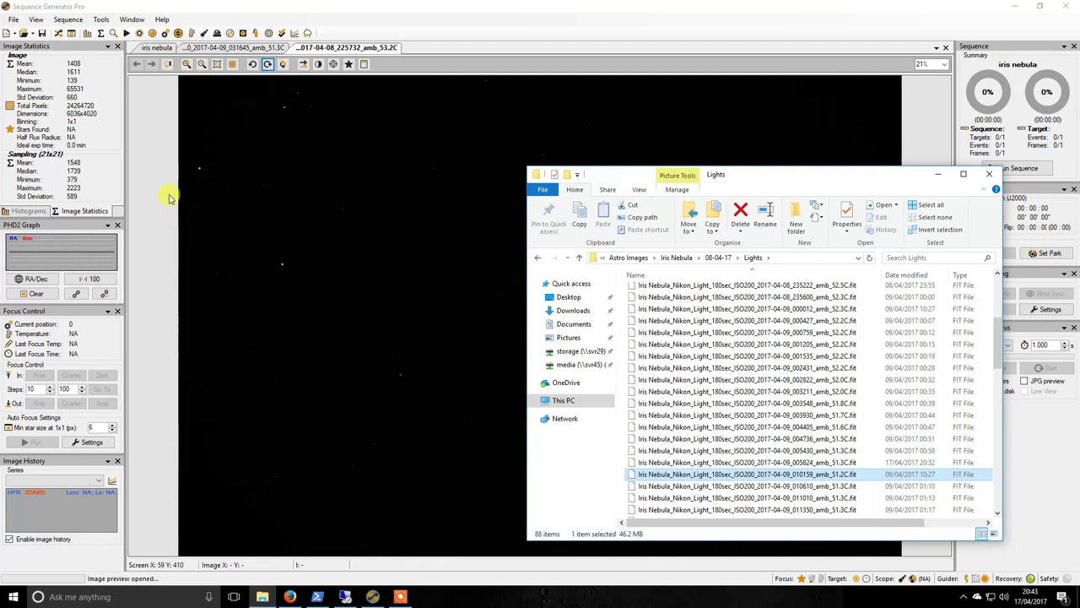
pyautogui.moveTo(169, 198); pyautogui.dragTo(171, 196)
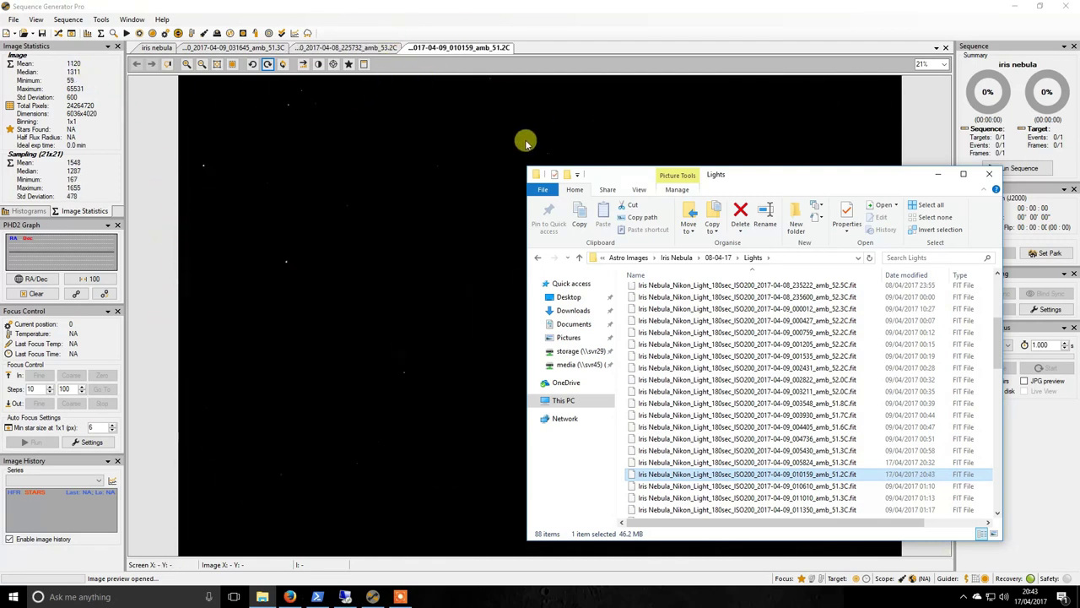
pyautogui.click(939, 175)
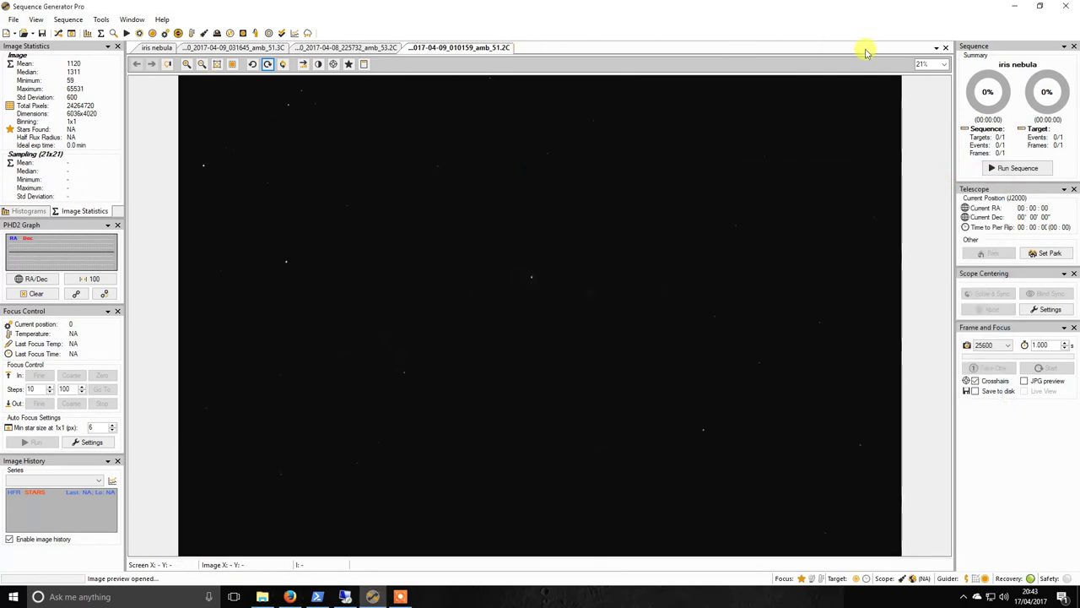
# - Close the 010159, 225732 and _ref image tabs
pyautogui.click(945, 48)
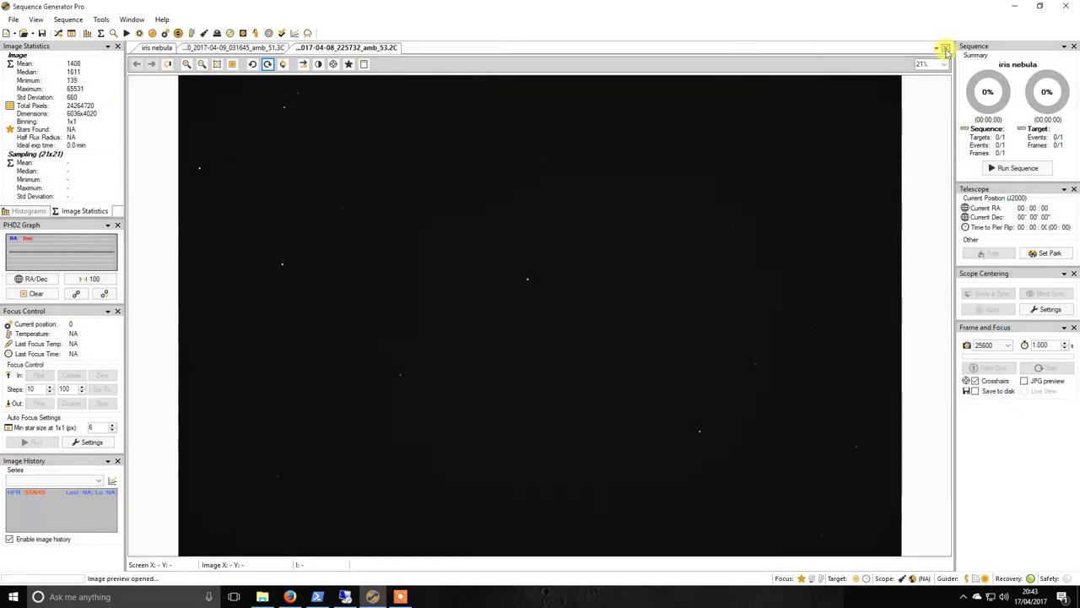
pyautogui.click(945, 48)
pyautogui.click(945, 48)
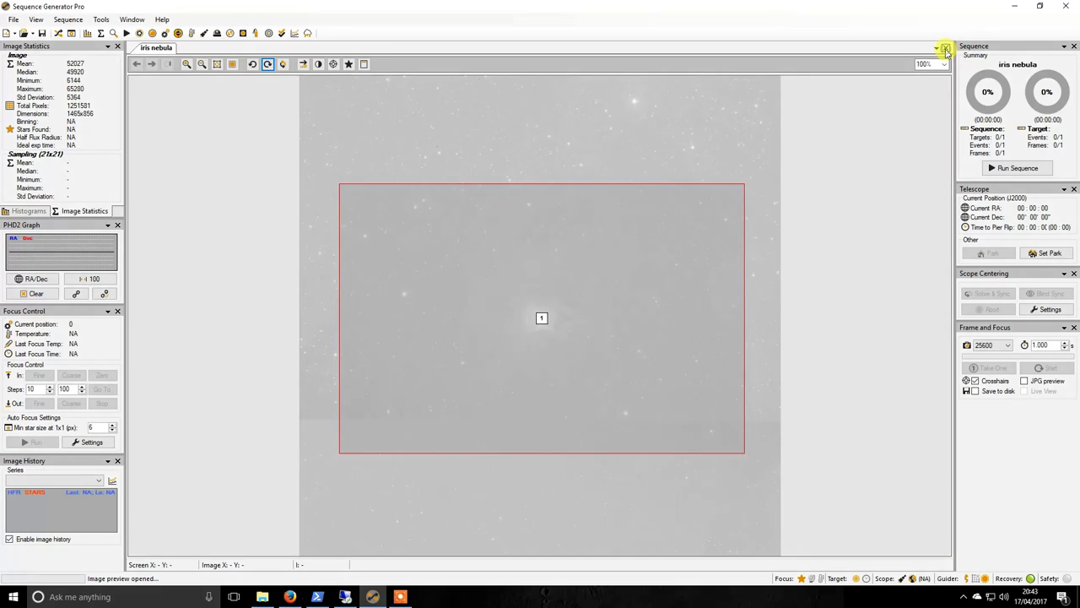
# - Set Light event 1 to repeat 500 times at 2m and ISO 400, giving 16:40:00 total
pyautogui.click(1064, 46)
pyautogui.click(1008, 53)
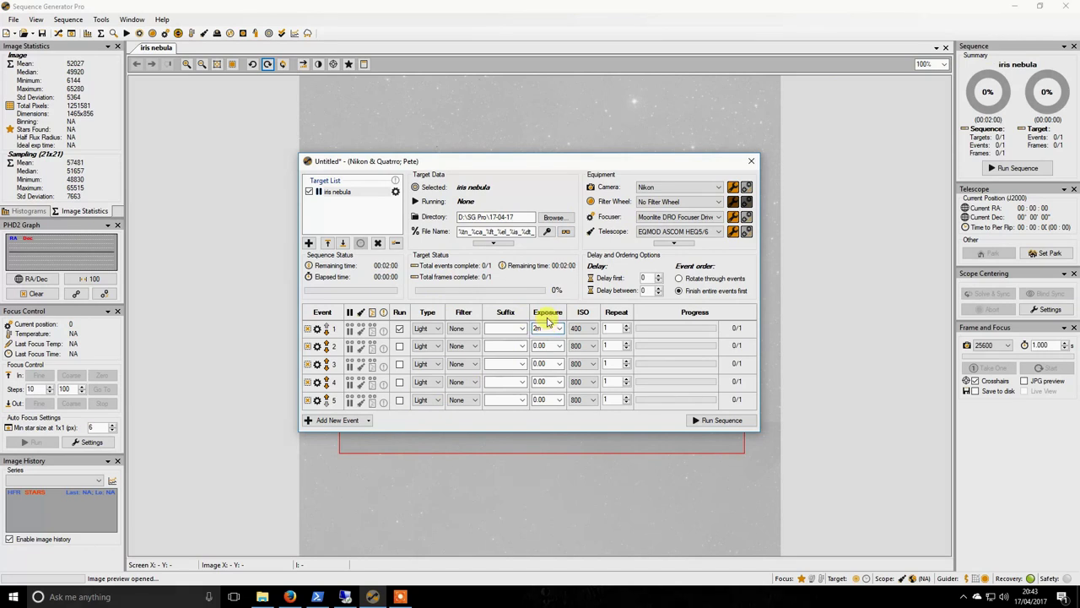
pyautogui.press('Tab')
pyautogui.press('Tab')
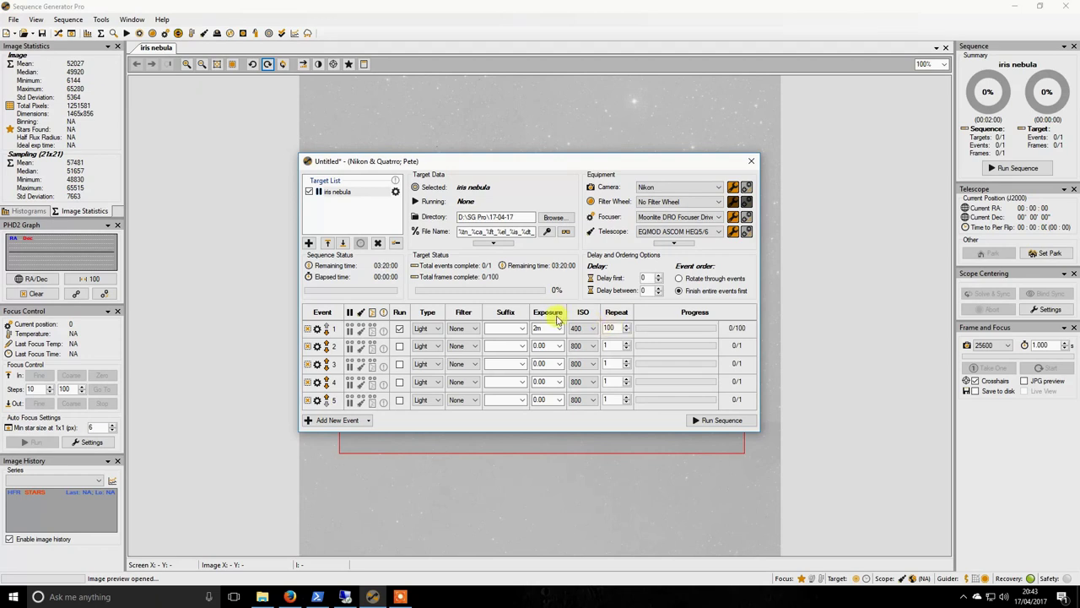
pyautogui.click(590, 341)
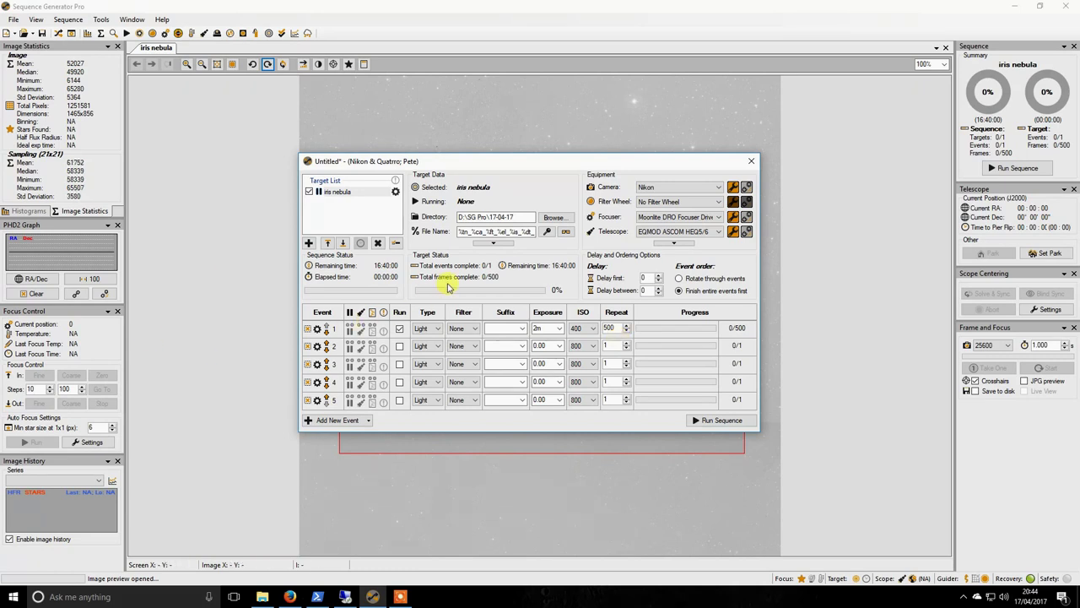
# - Save the sequence as '17 April - Iris Nebula.sgf' in the Sequences folder
pyautogui.click(14, 18)
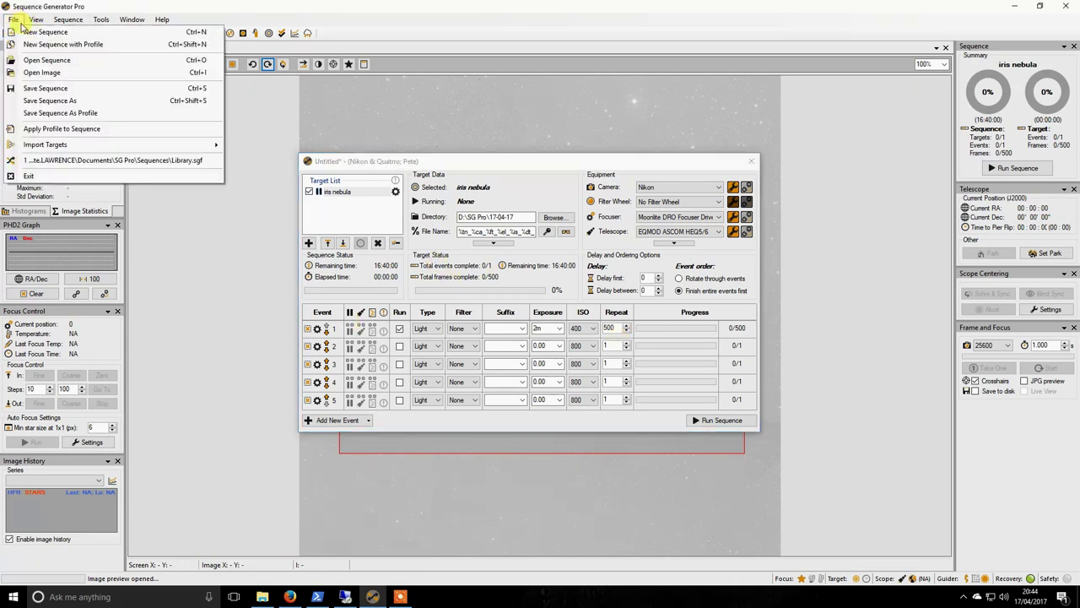
pyautogui.click(71, 90)
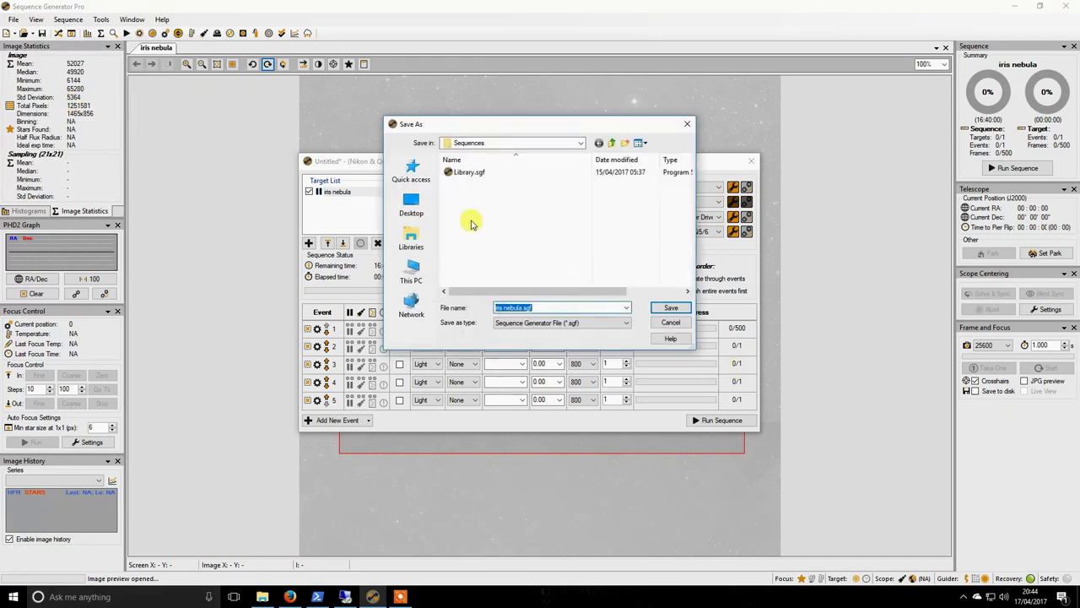
pyautogui.write('il I')
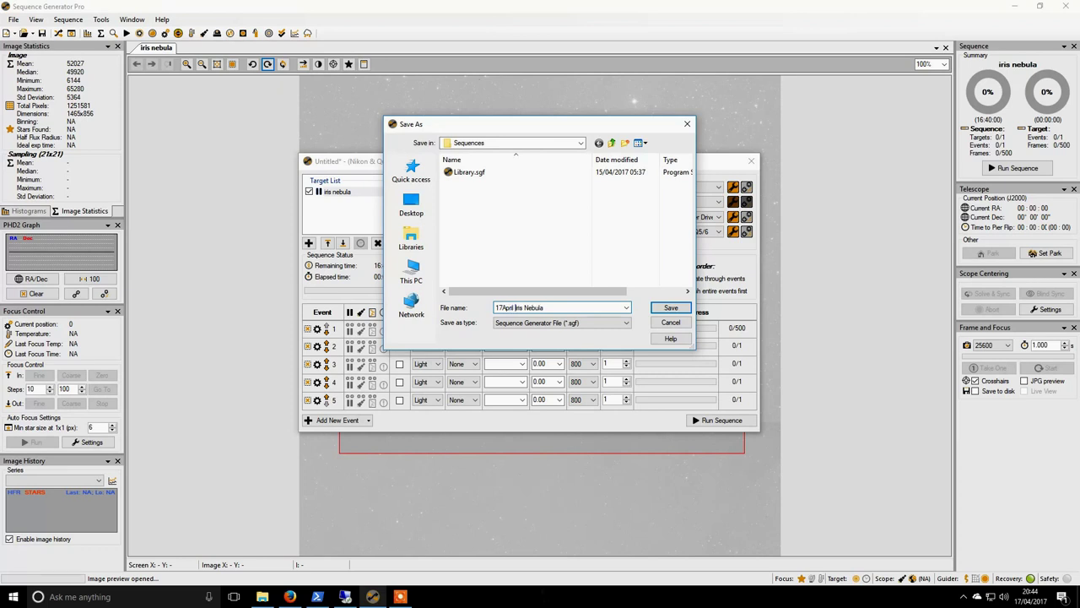
pyautogui.write('-')
pyautogui.click(669, 309)
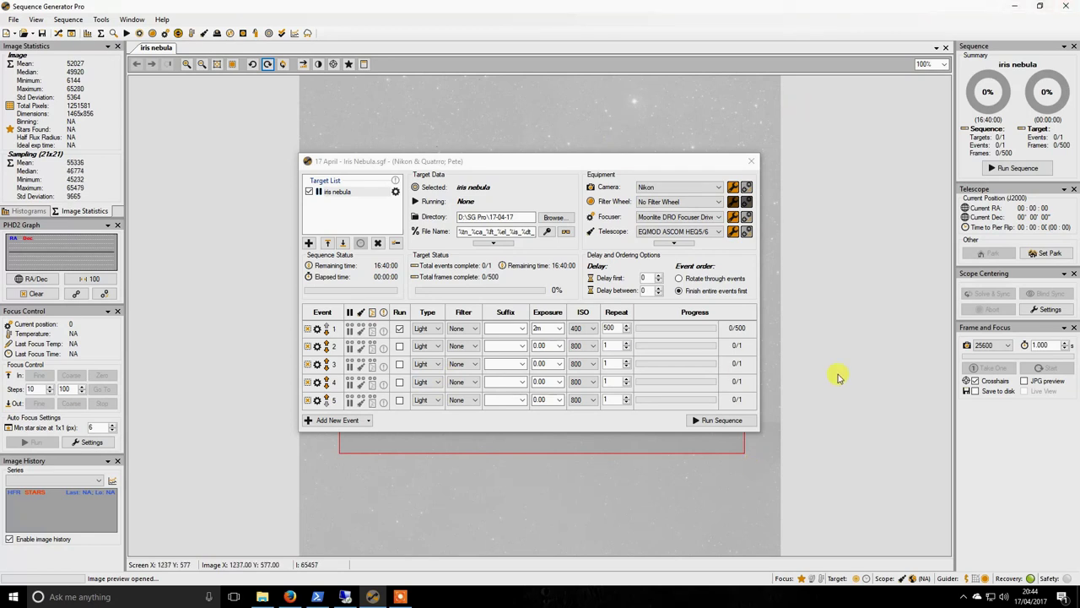
pyautogui.press('super')
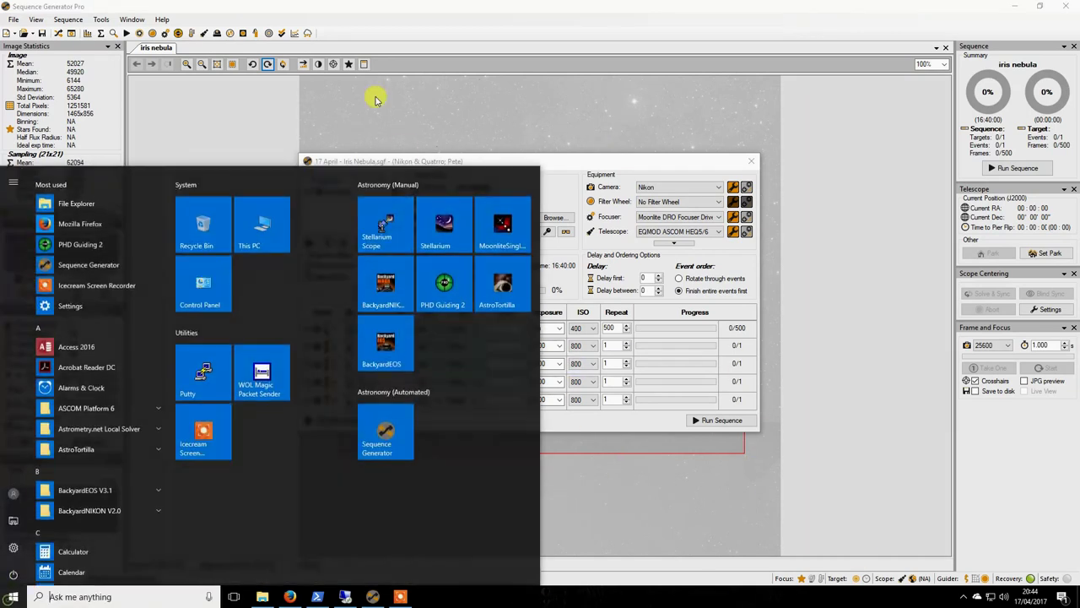
pyautogui.click(437, 230)
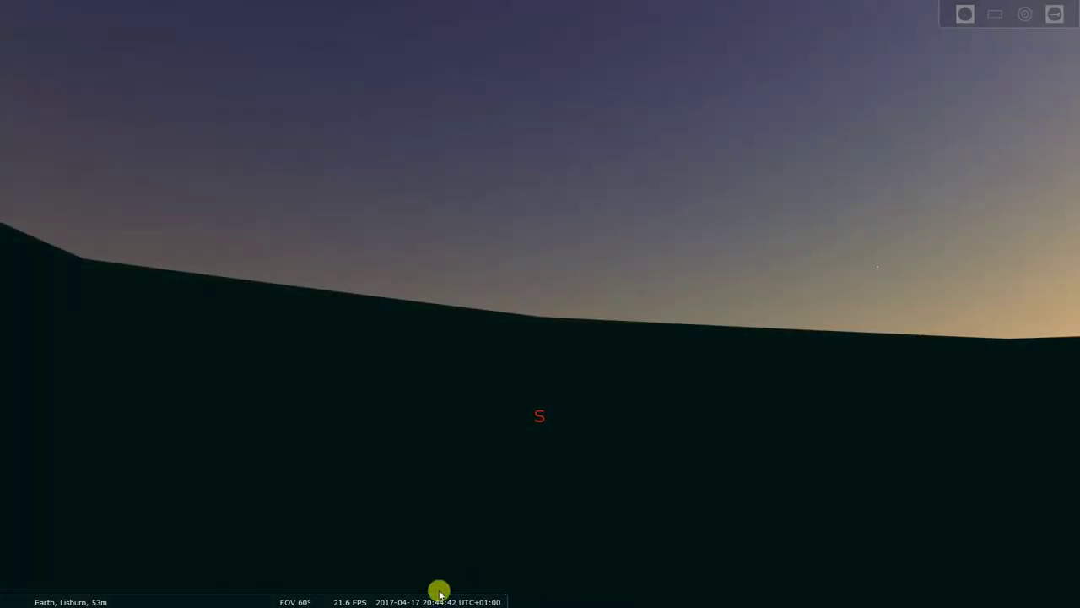
pyautogui.moveTo(438, 600)
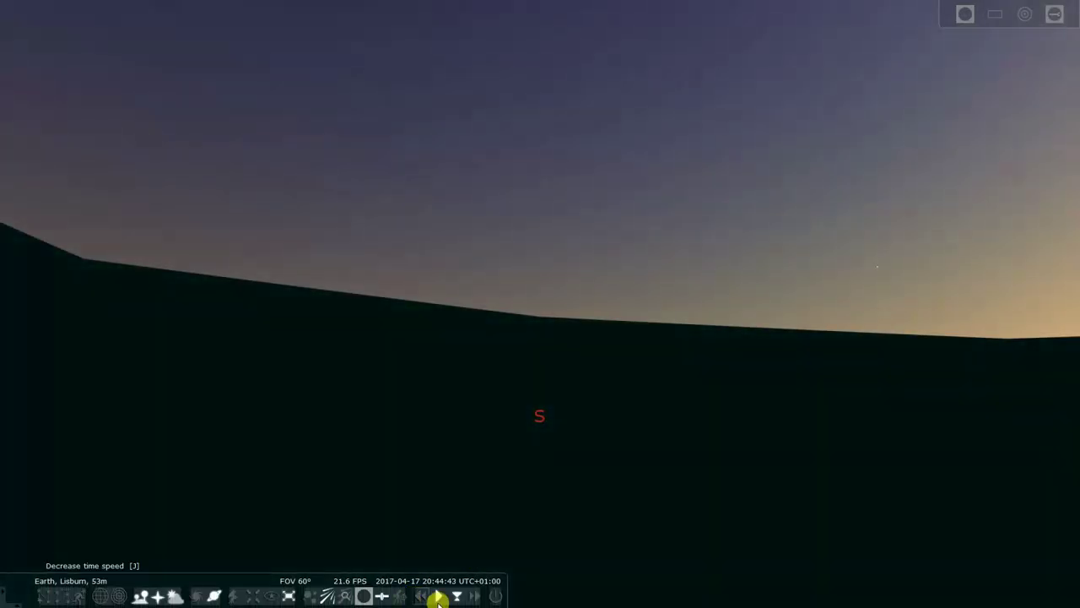
pyautogui.click(287, 596)
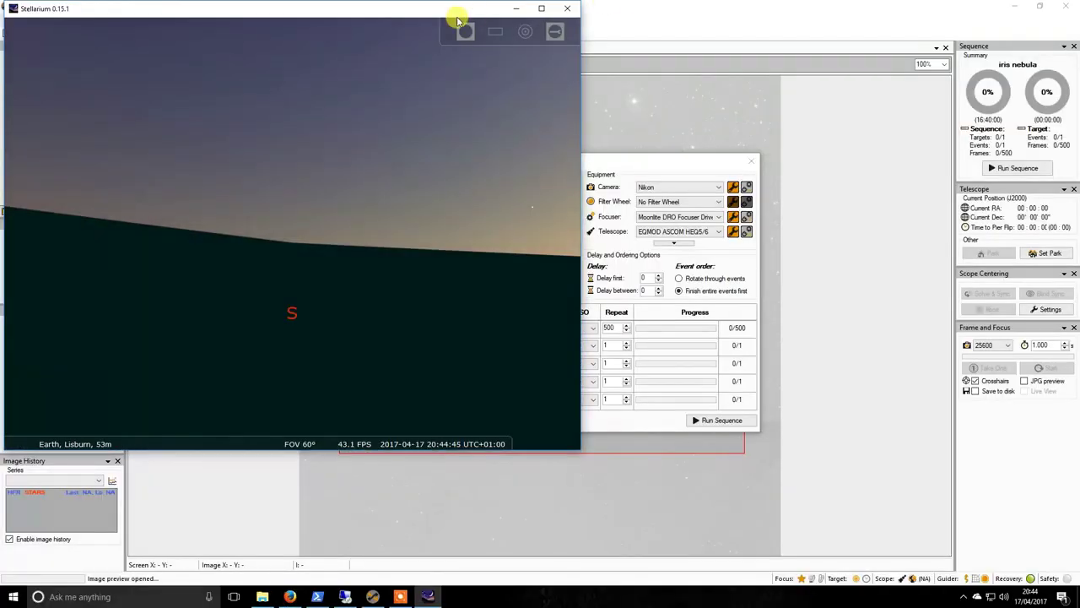
pyautogui.moveTo(441, 20); pyautogui.dragTo(652, 78)
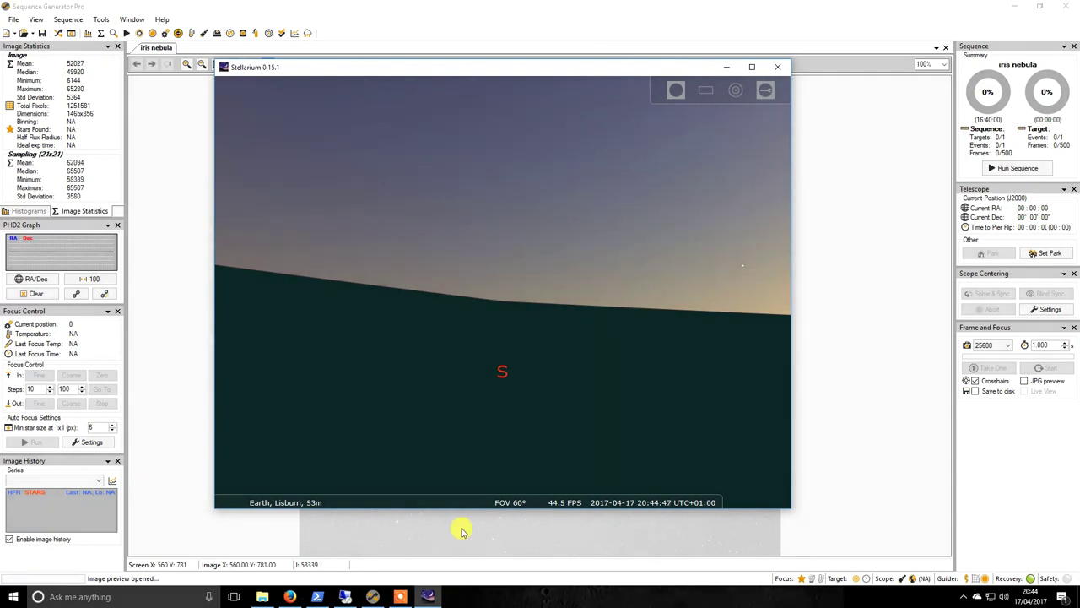
pyautogui.click(690, 498)
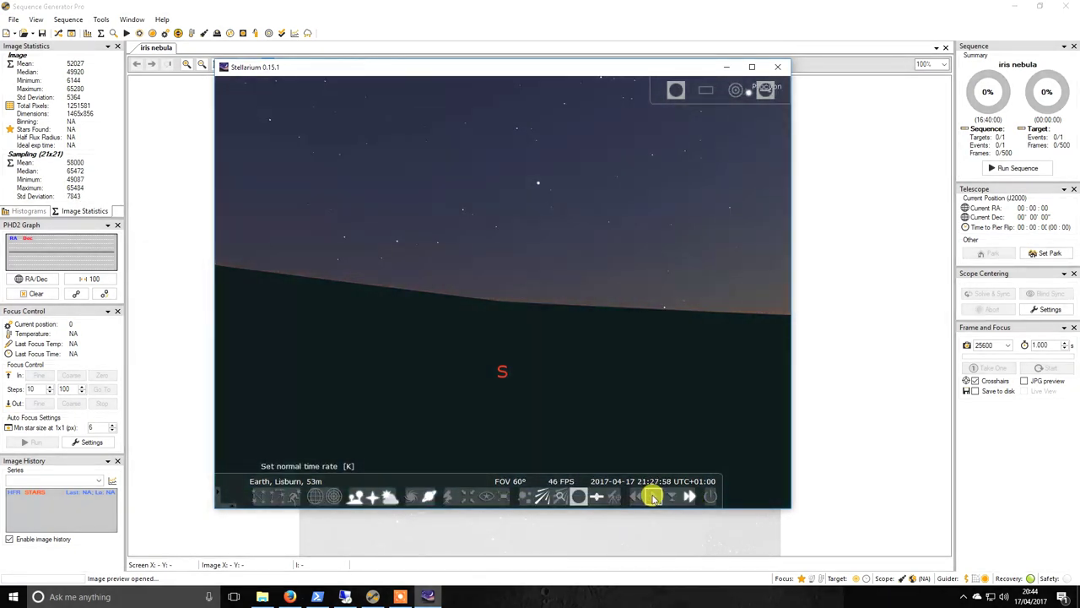
pyautogui.click(654, 498)
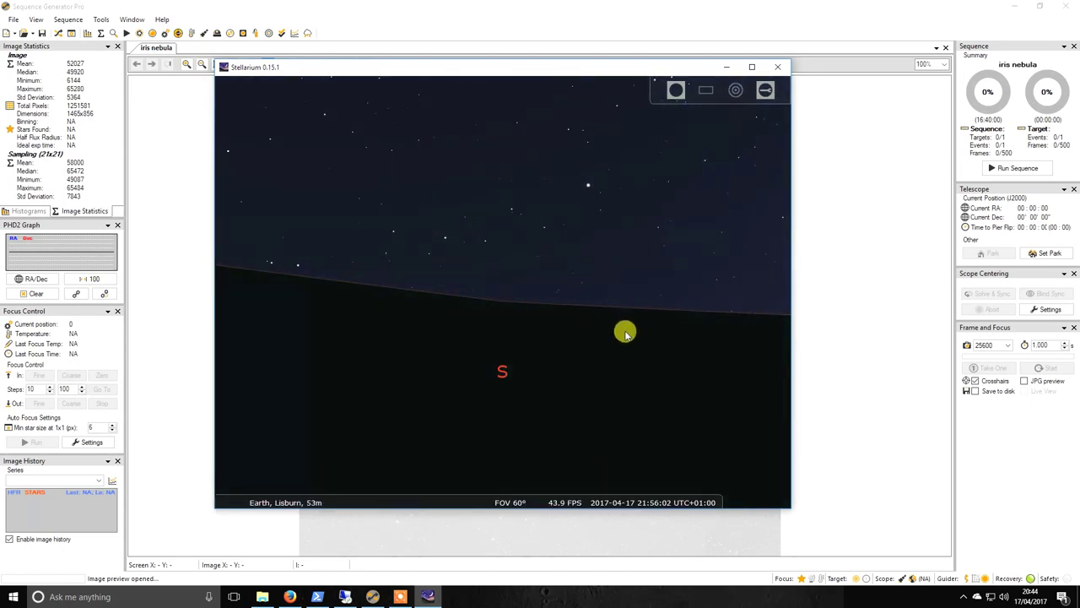
pyautogui.press('F3')
pyautogui.write('iris')
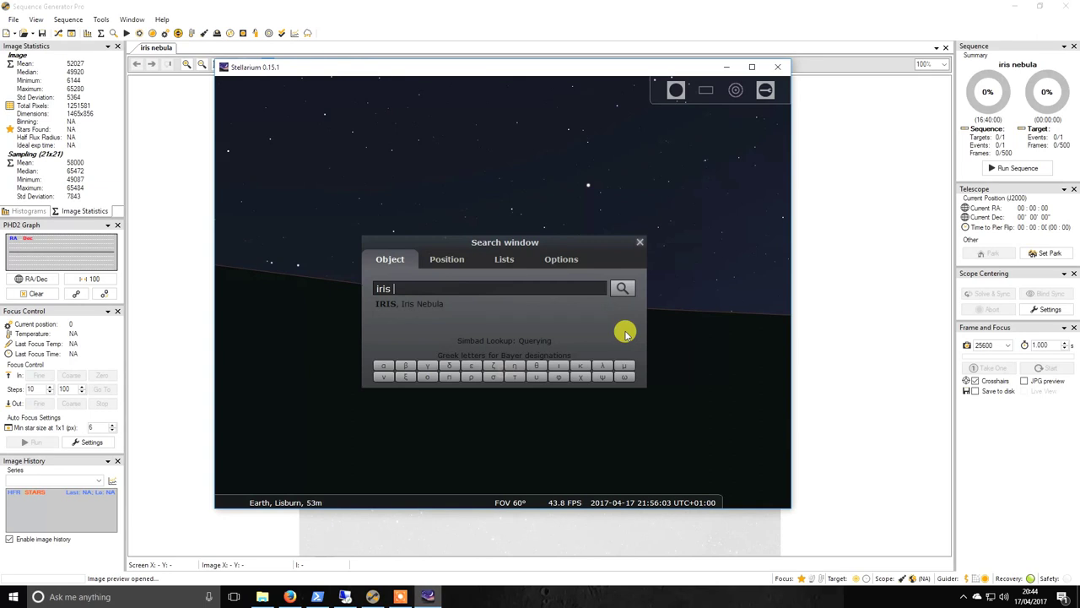
pyautogui.press('Return')
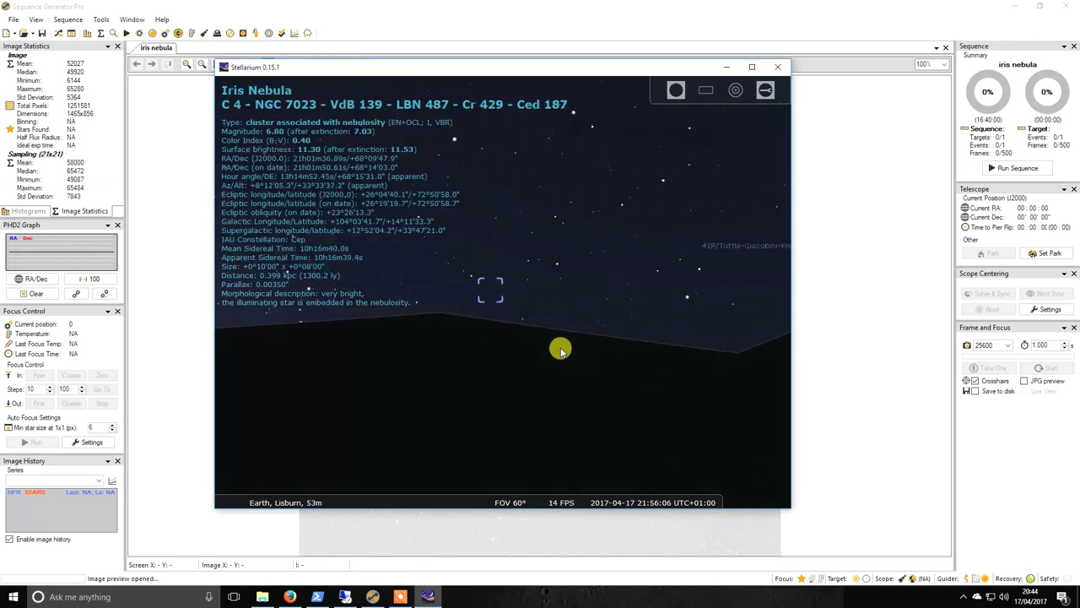
pyautogui.moveTo(502, 292); pyautogui.dragTo(505, 338)
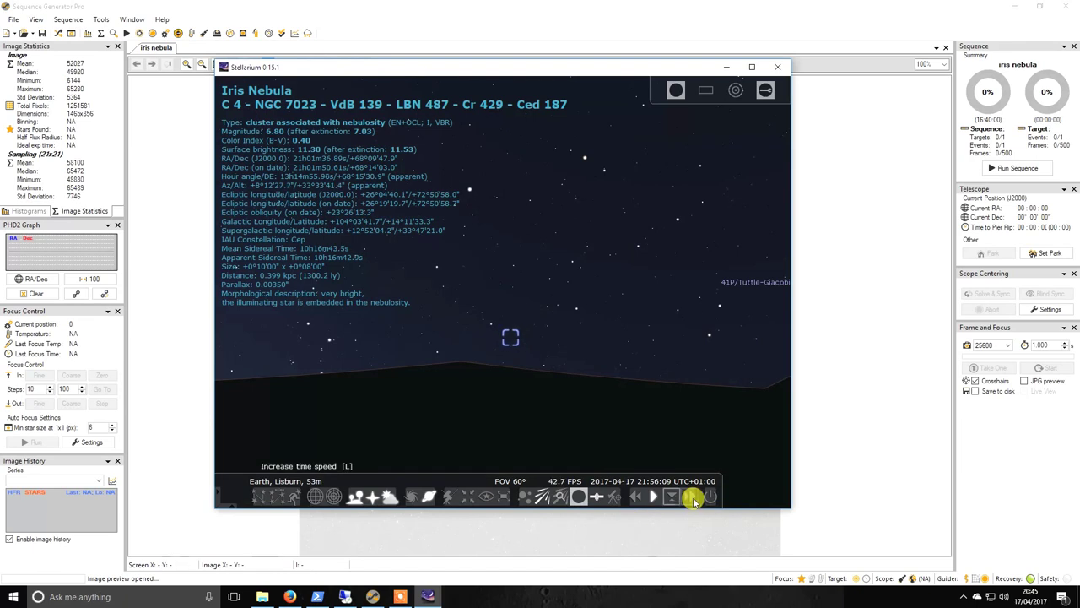
pyautogui.click(690, 498)
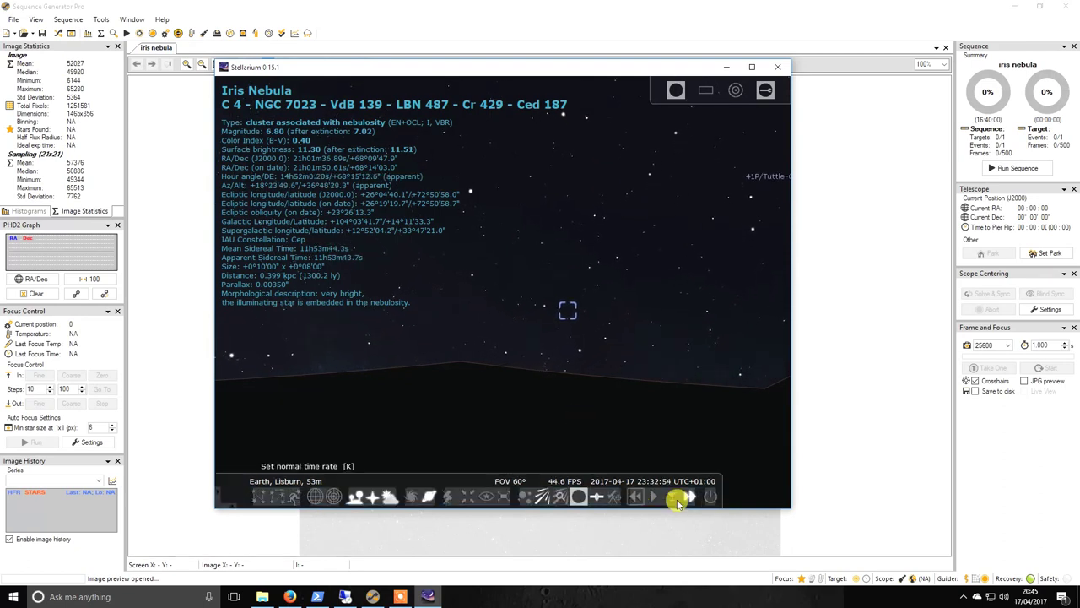
pyautogui.click(654, 497)
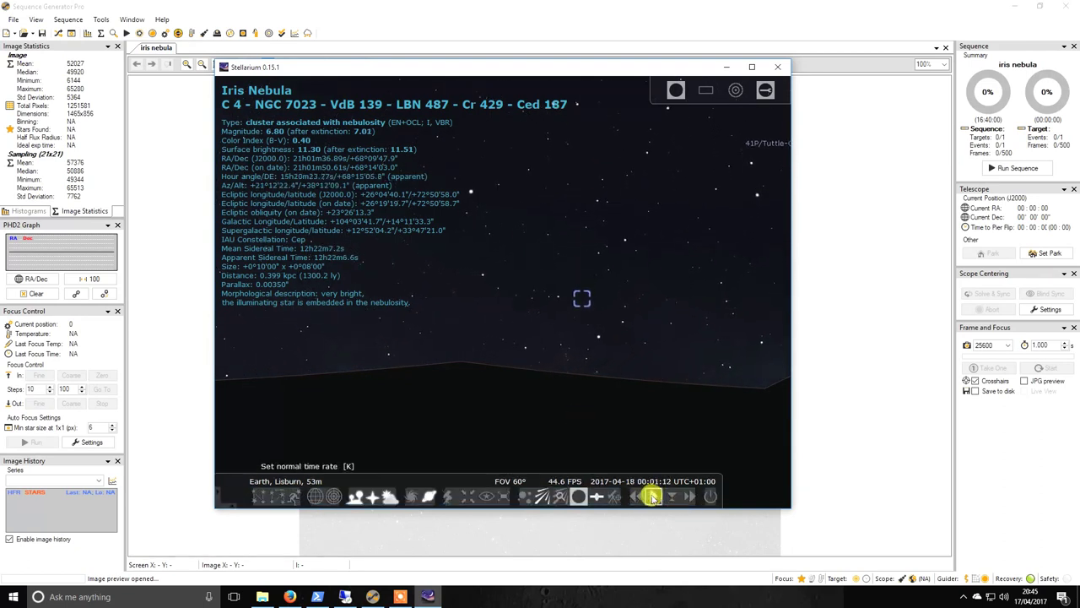
pyautogui.click(670, 498)
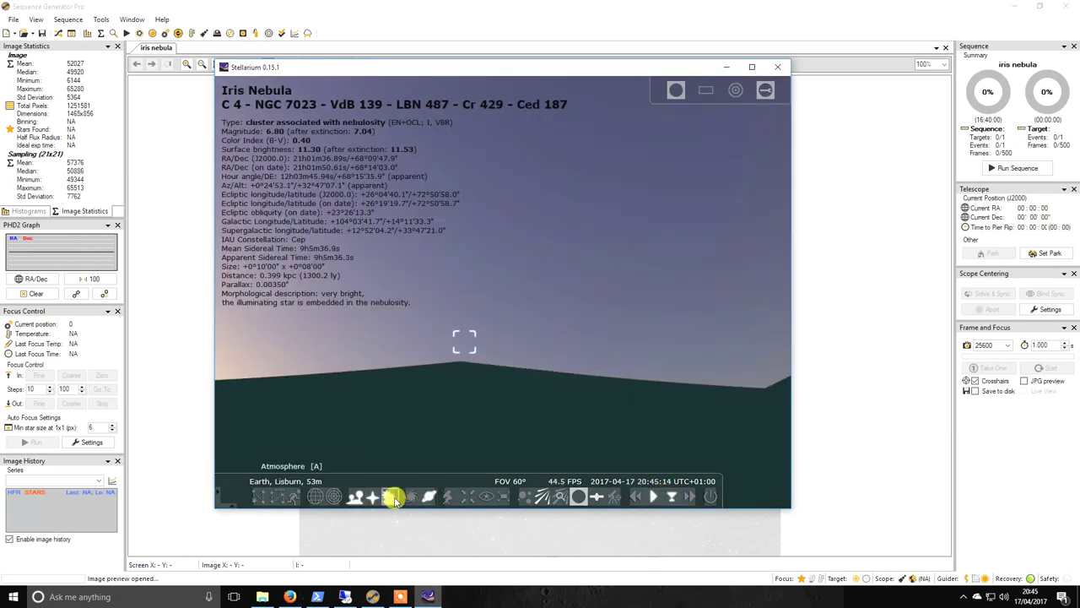
pyautogui.click(394, 498)
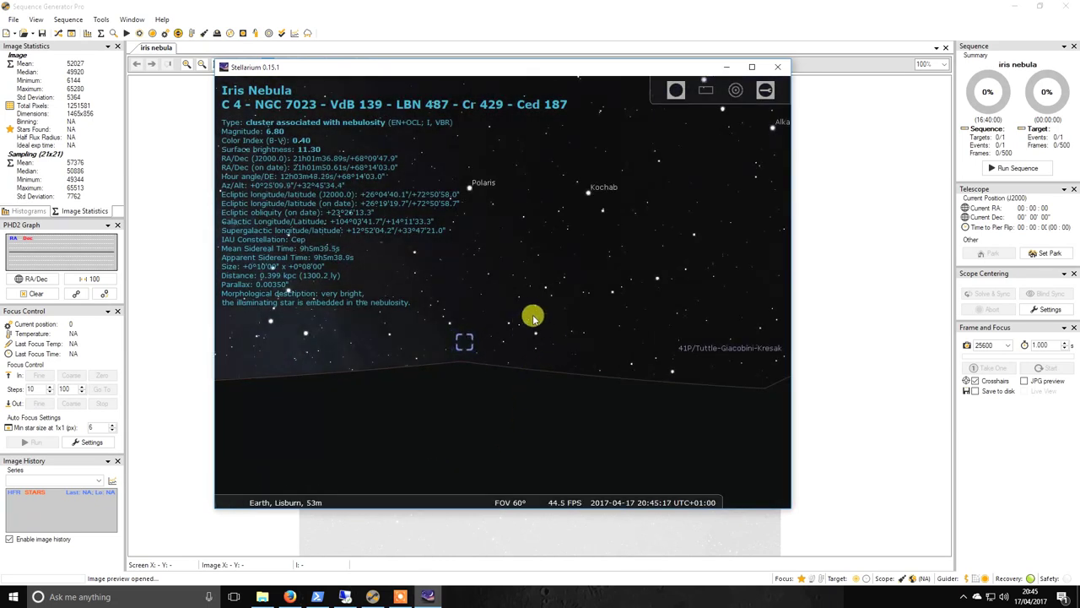
pyautogui.click(564, 277)
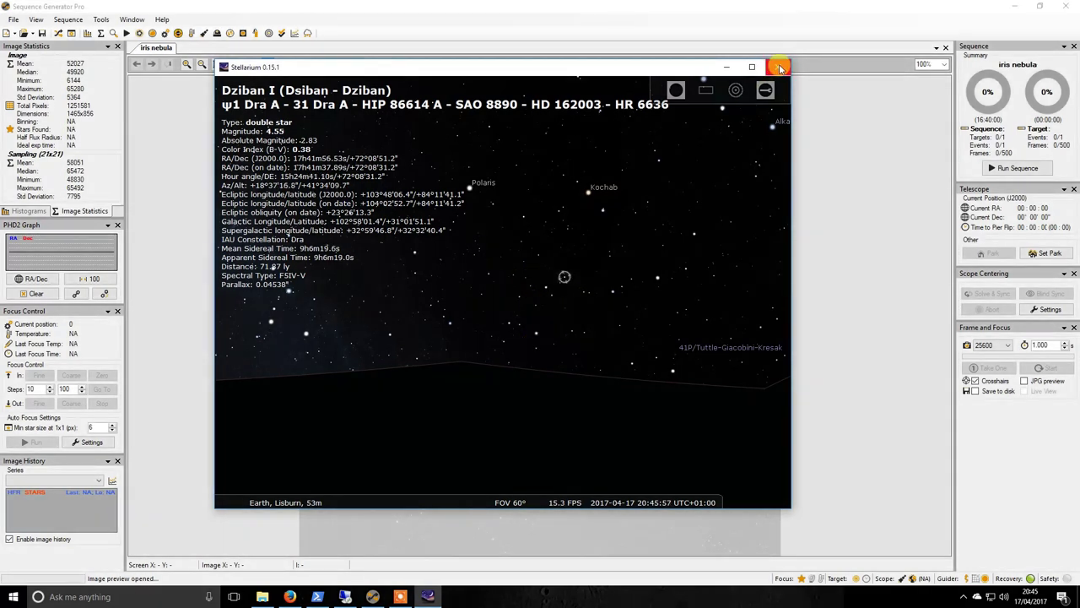
pyautogui.click(780, 67)
pyautogui.click(578, 399)
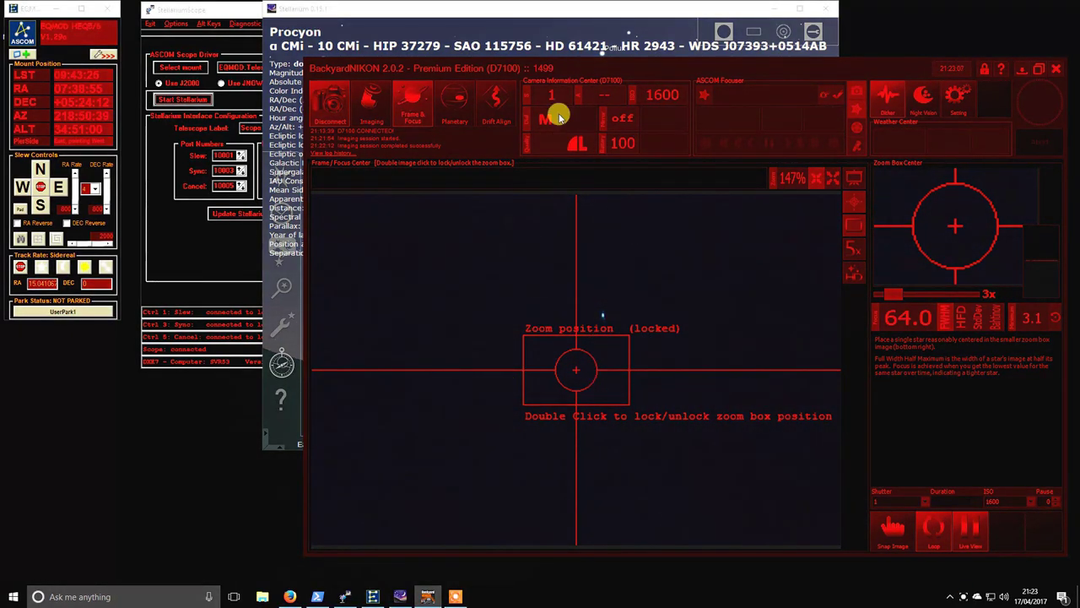
# - In BackyardNIKON, set the shutter speed to BULB and start looping captures of the star
pyautogui.click(555, 15)
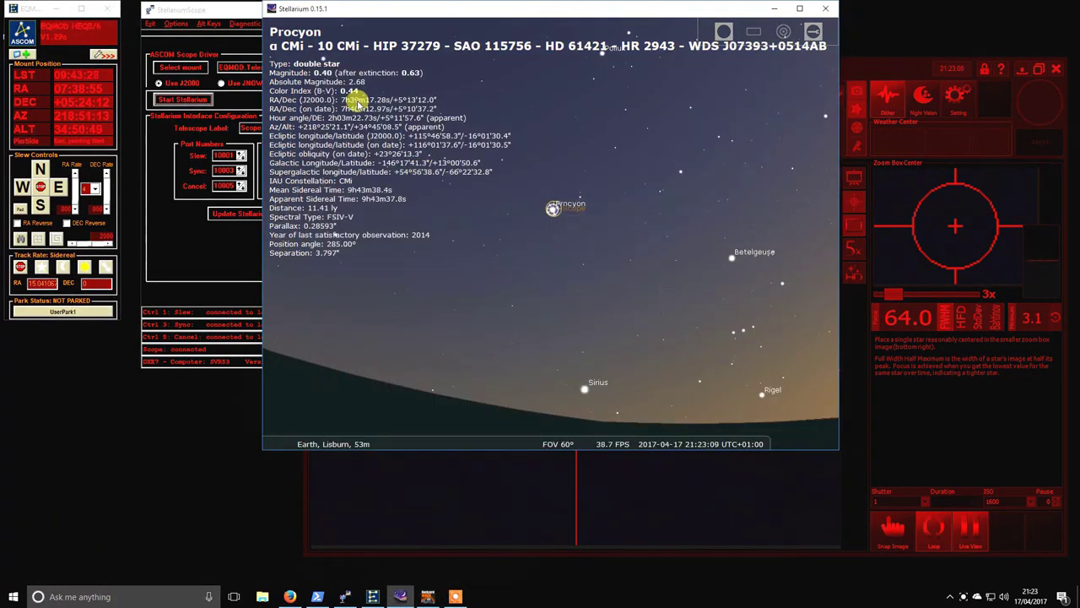
pyautogui.click(869, 71)
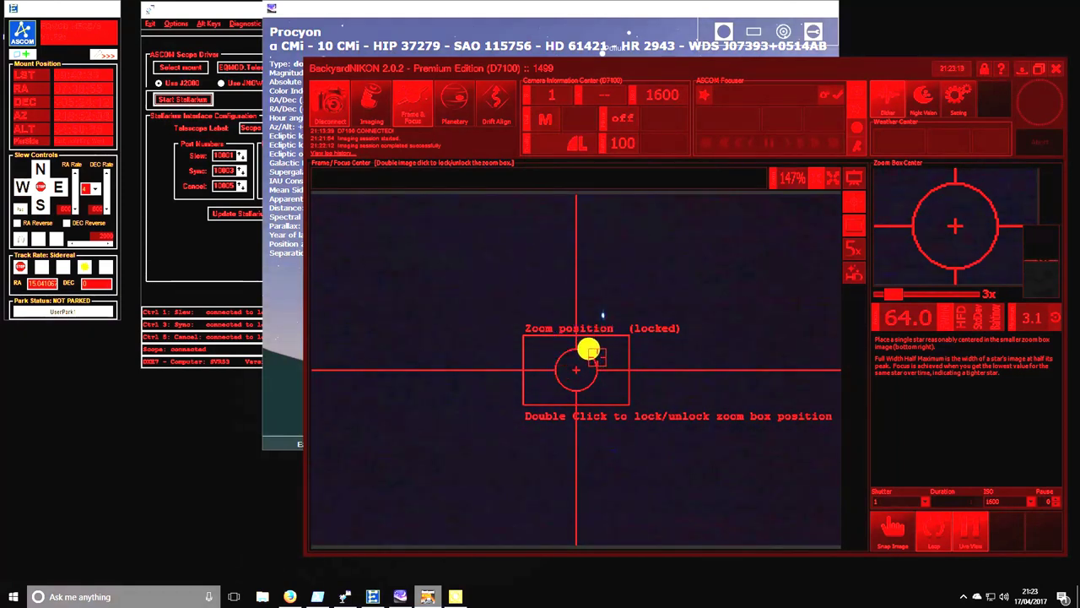
pyautogui.scroll(2, 596, 310)
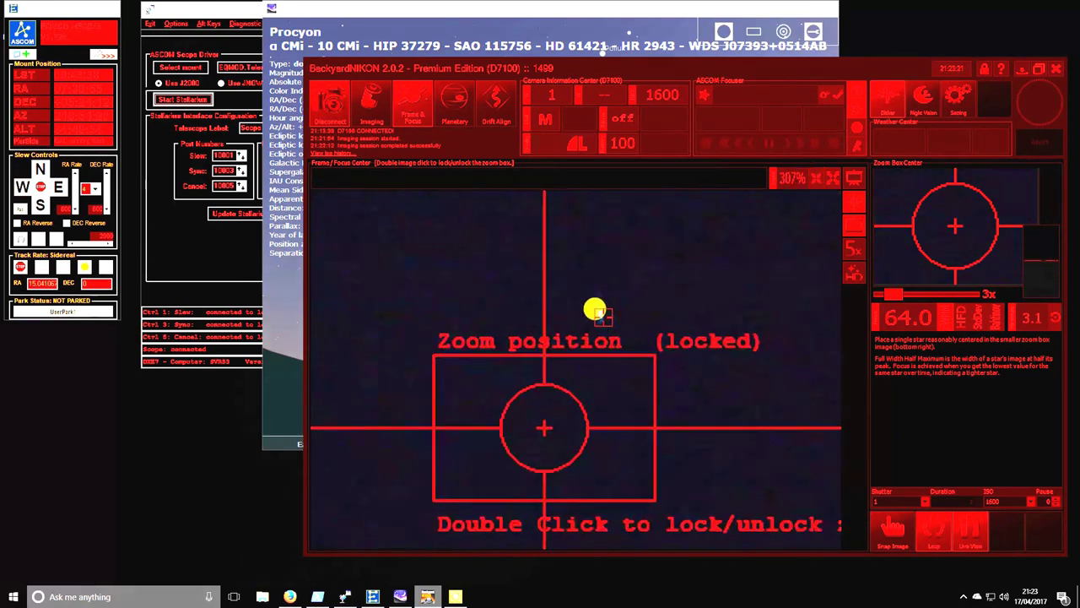
pyautogui.scroll(2, 596, 311)
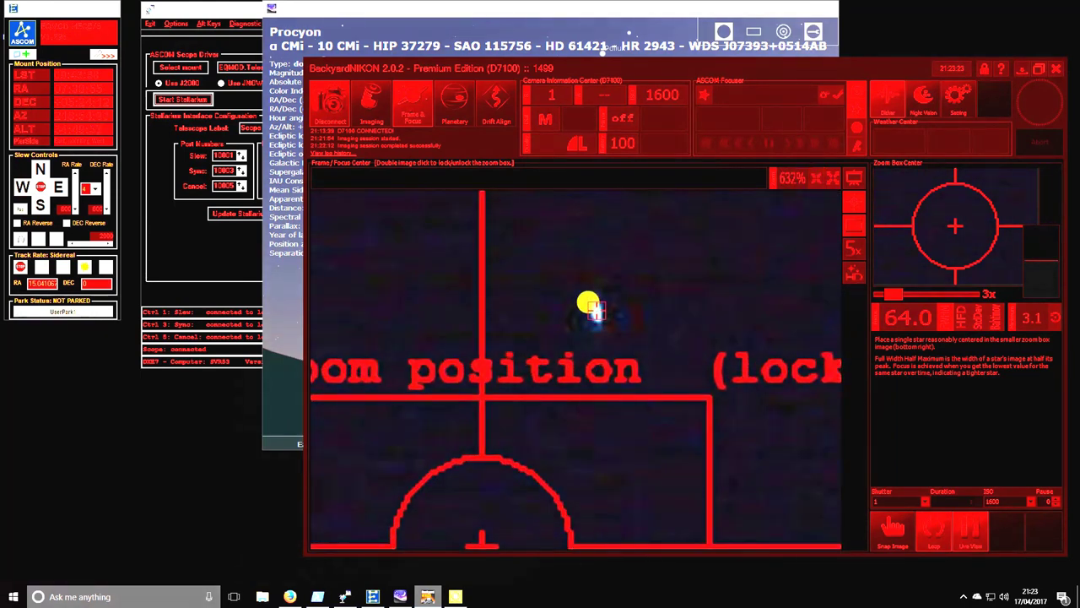
pyautogui.click(921, 502)
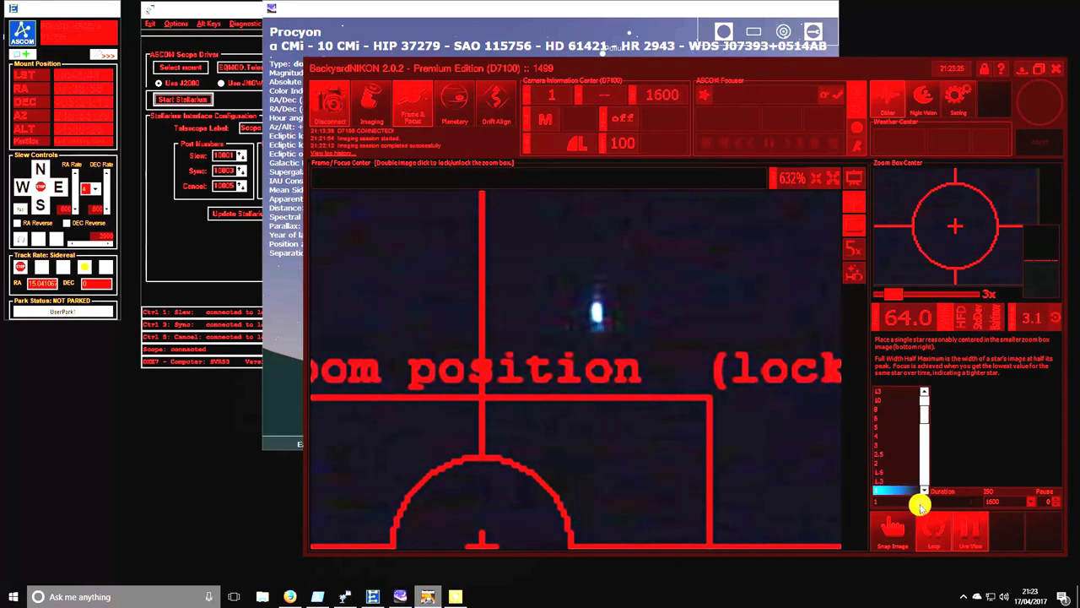
pyautogui.click(897, 394)
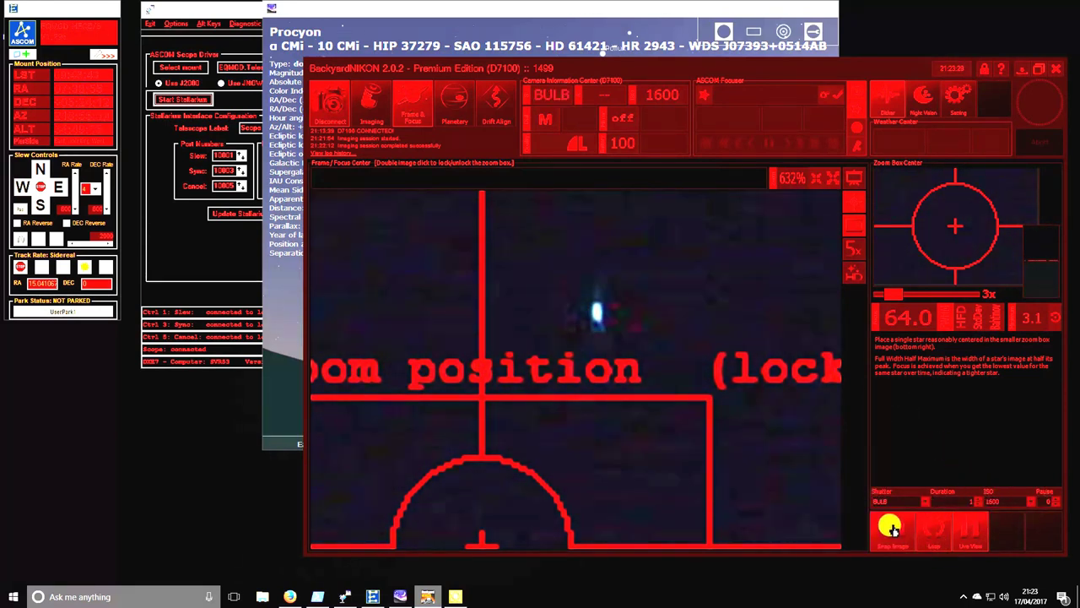
pyautogui.click(890, 527)
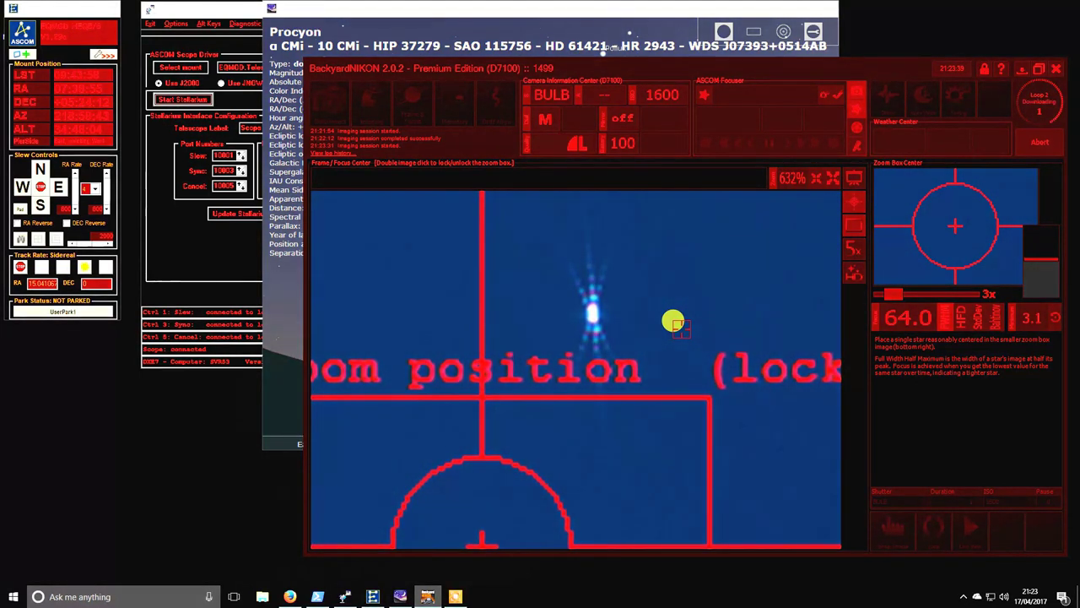
pyautogui.click(13, 596)
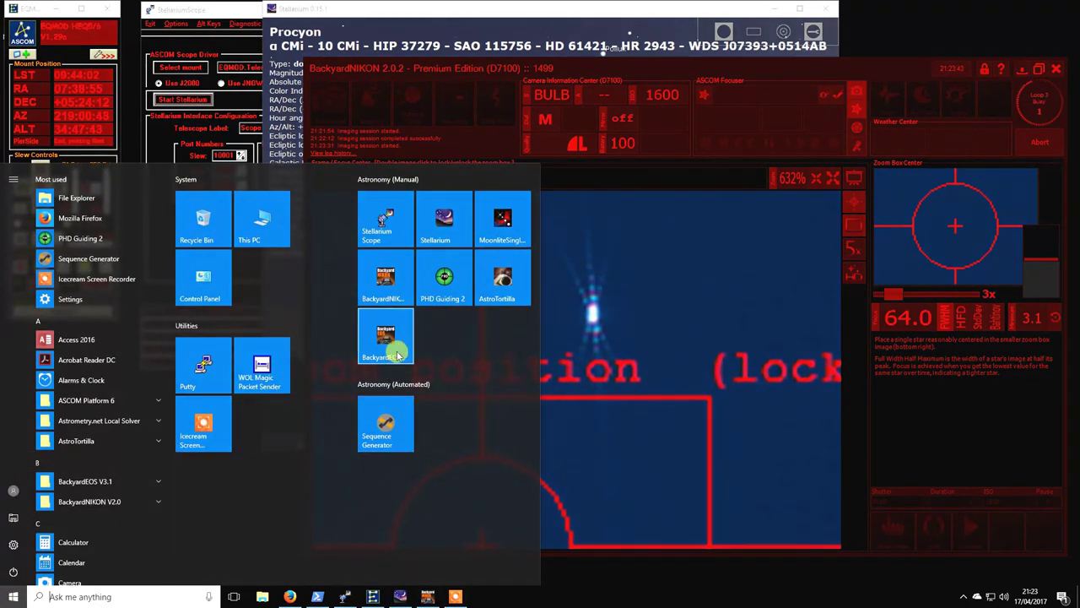
# - Launch Moonlite Single Focuser, set its port to COM3 and try connecting; access is denied
pyautogui.click(504, 239)
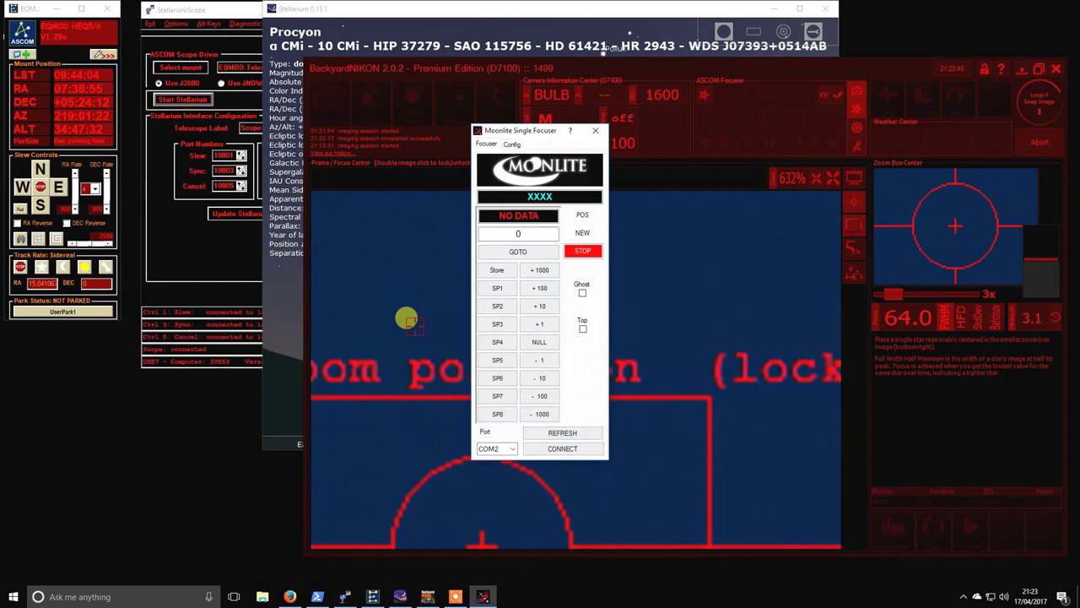
pyautogui.moveTo(548, 128); pyautogui.dragTo(223, 210)
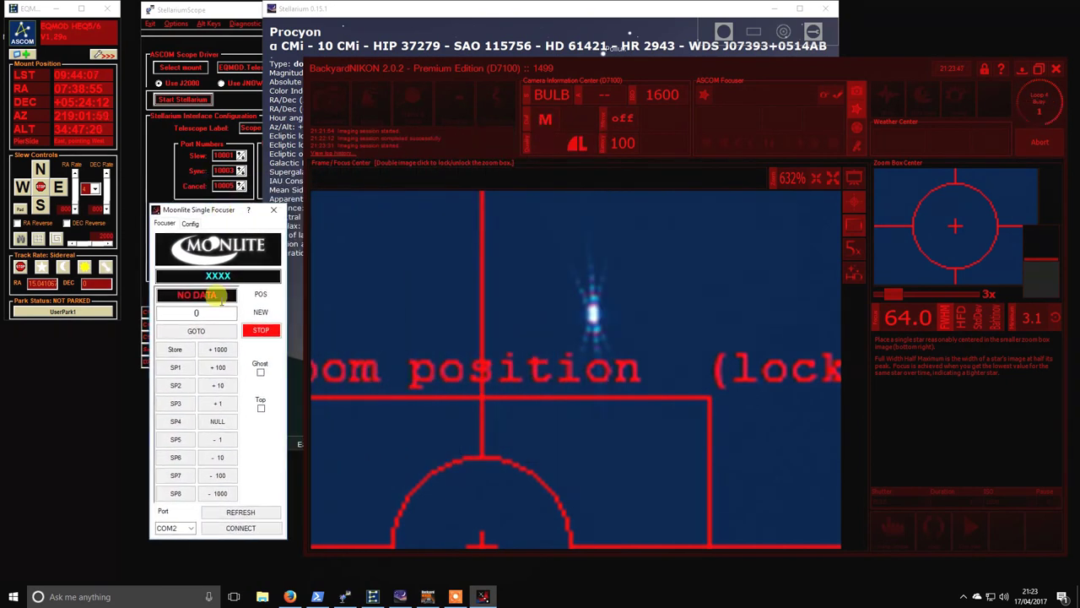
pyautogui.click(194, 529)
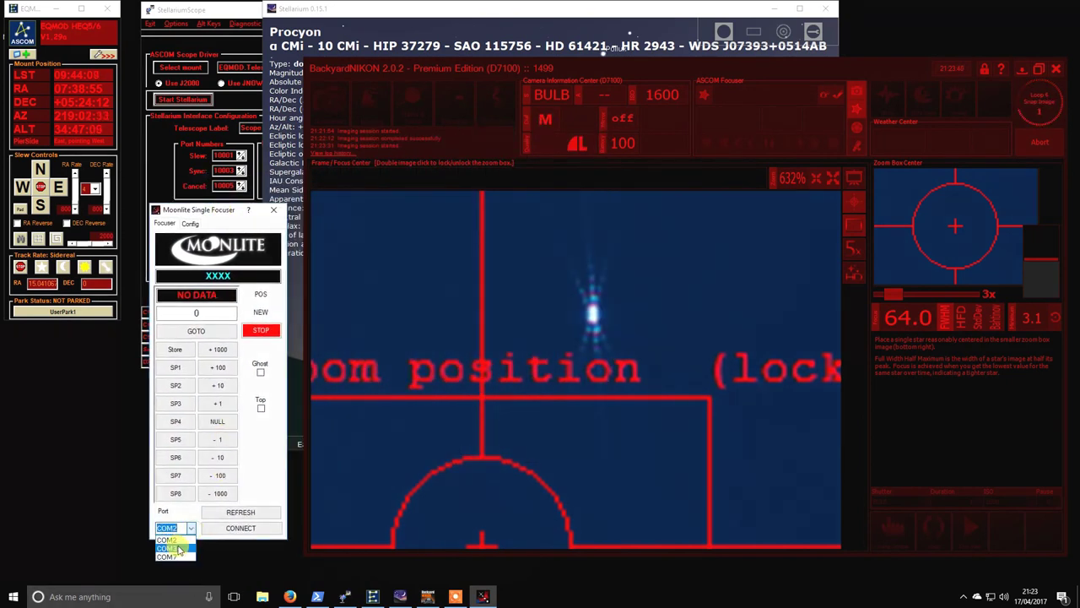
pyautogui.click(181, 551)
pyautogui.click(229, 529)
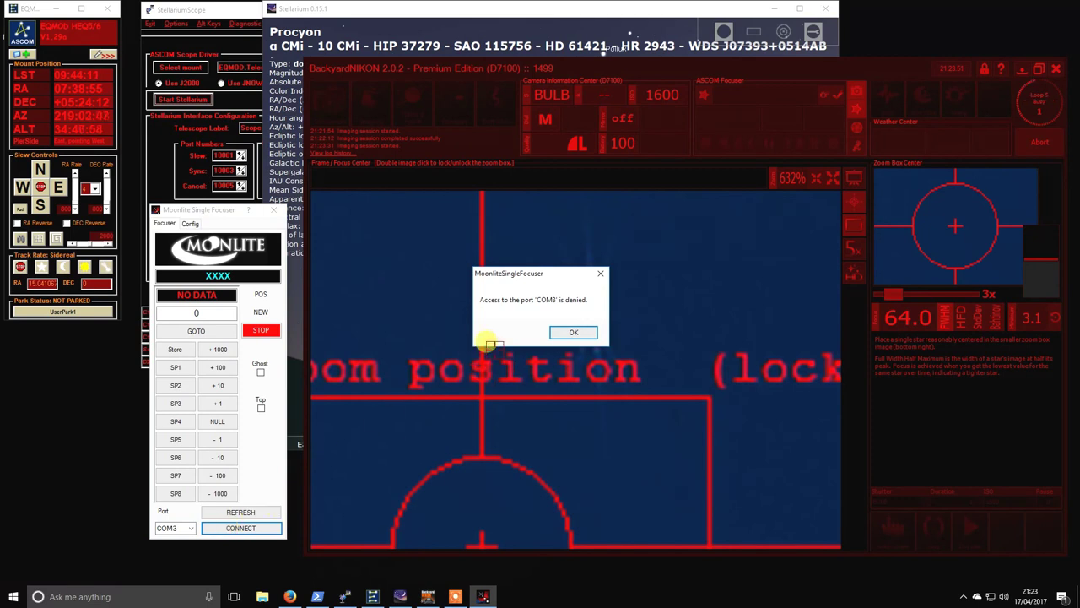
pyautogui.click(566, 332)
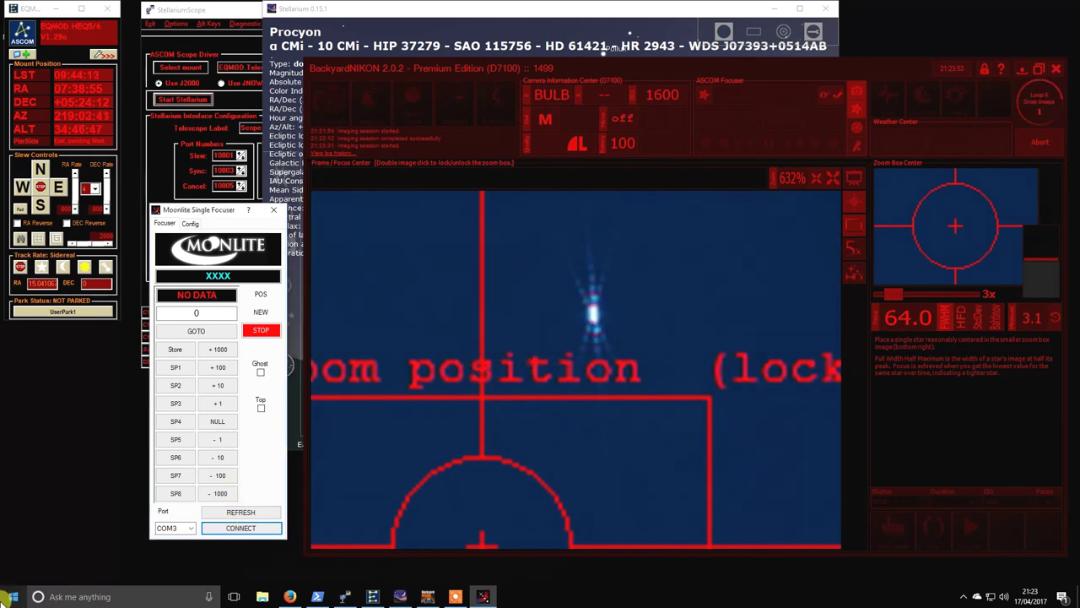
# - Check in Device Manager that the USB Serial Port is listed on COM3
pyautogui.click(13, 597)
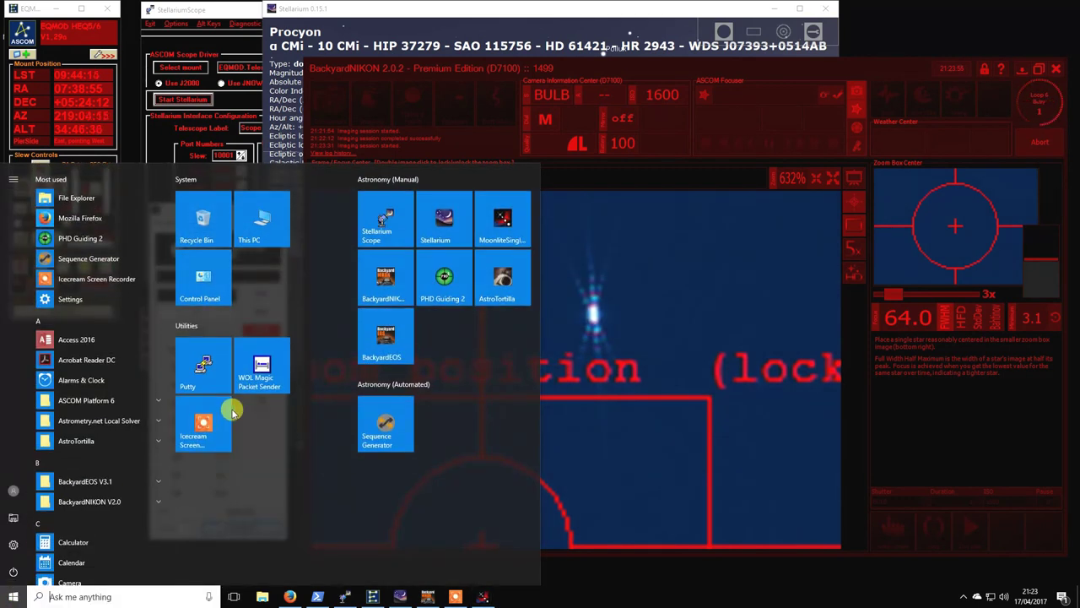
pyautogui.write('device')
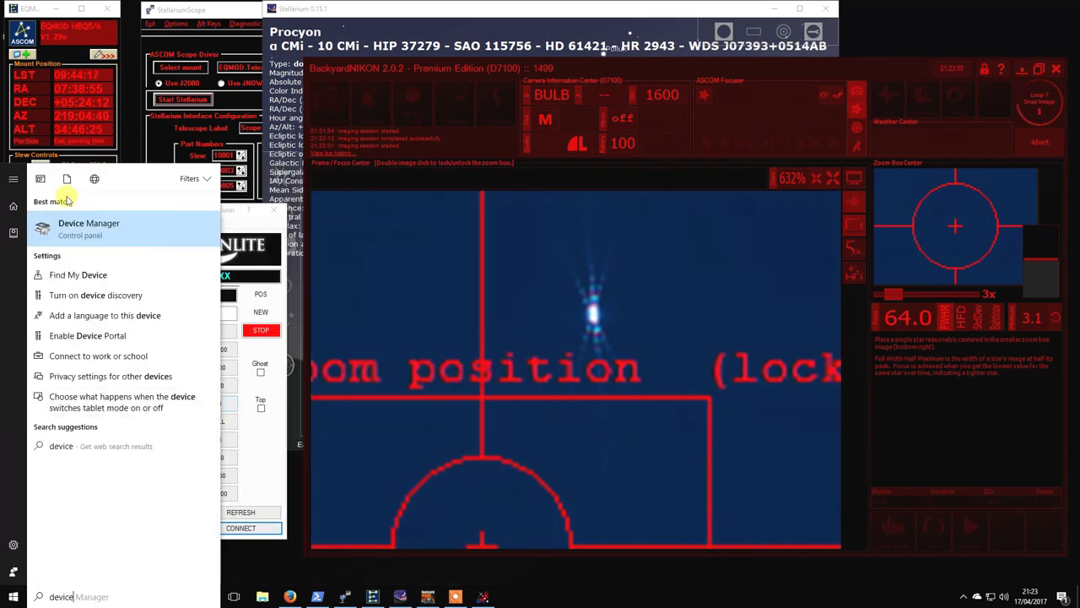
pyautogui.click(69, 224)
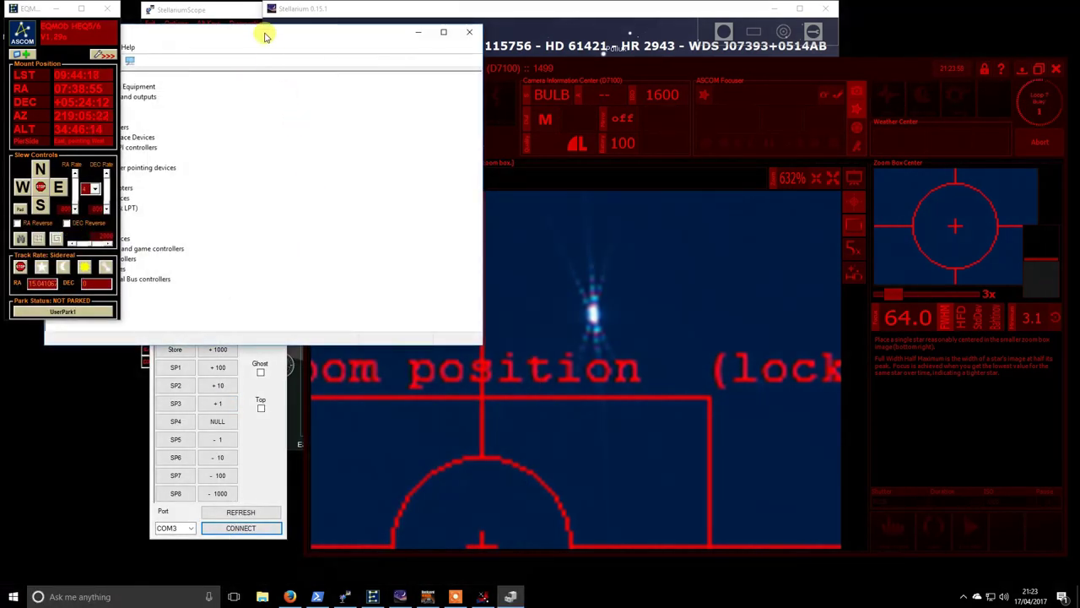
pyautogui.click(185, 231)
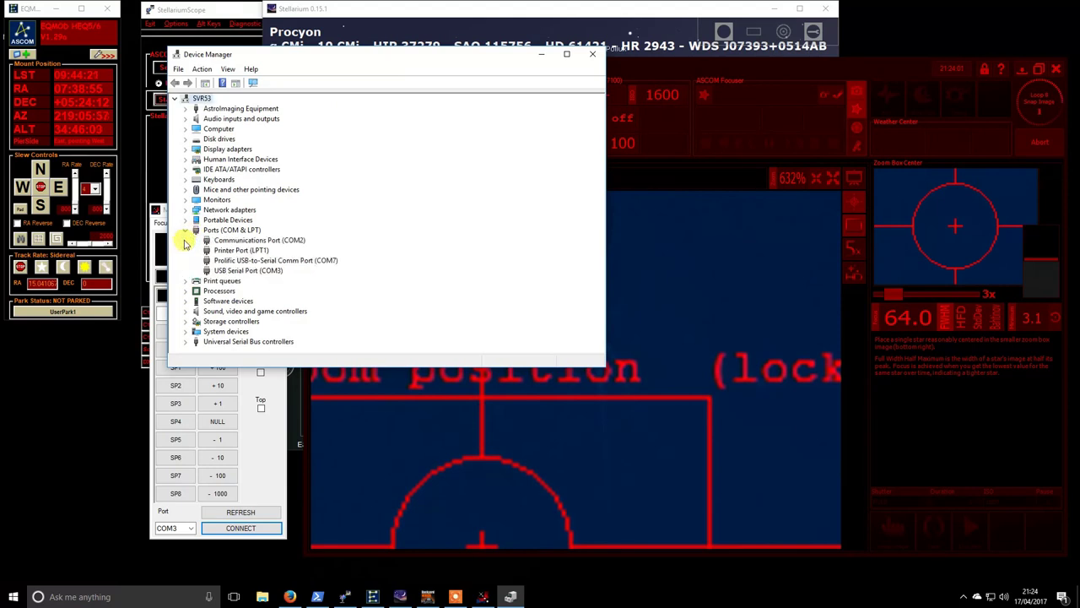
pyautogui.click(253, 271)
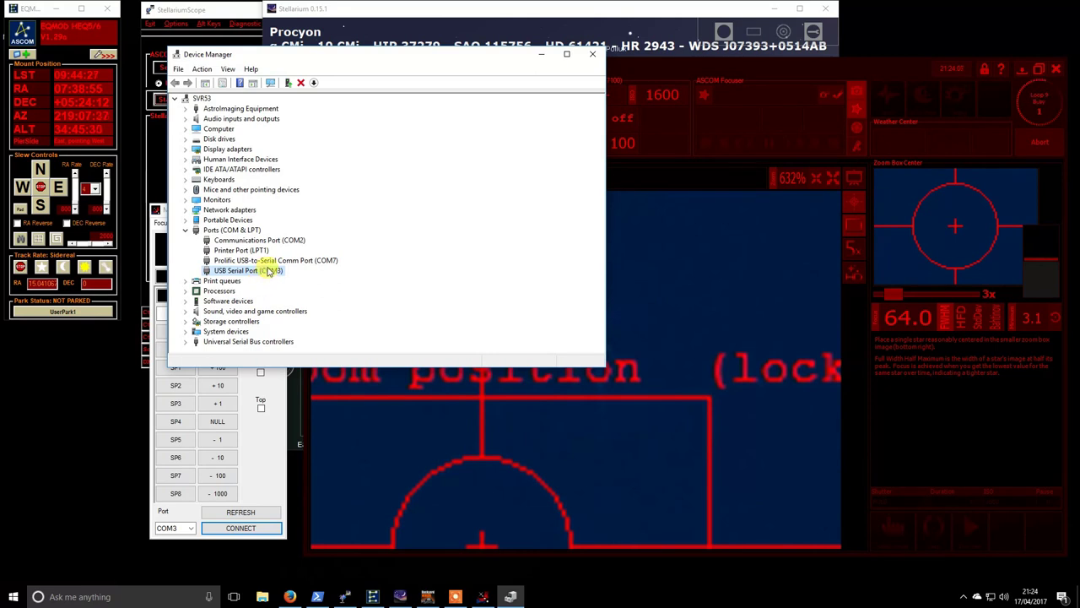
pyautogui.click(593, 54)
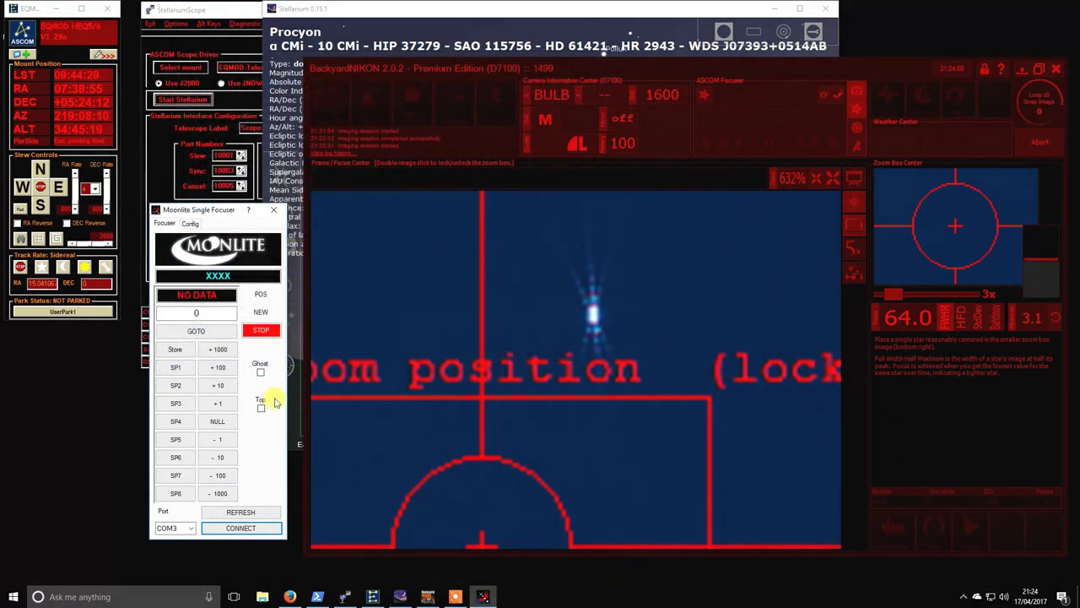
# - Reselect COM3 and retry the focuser connection, dismissing the access denied error again
pyautogui.click(191, 530)
pyautogui.click(186, 545)
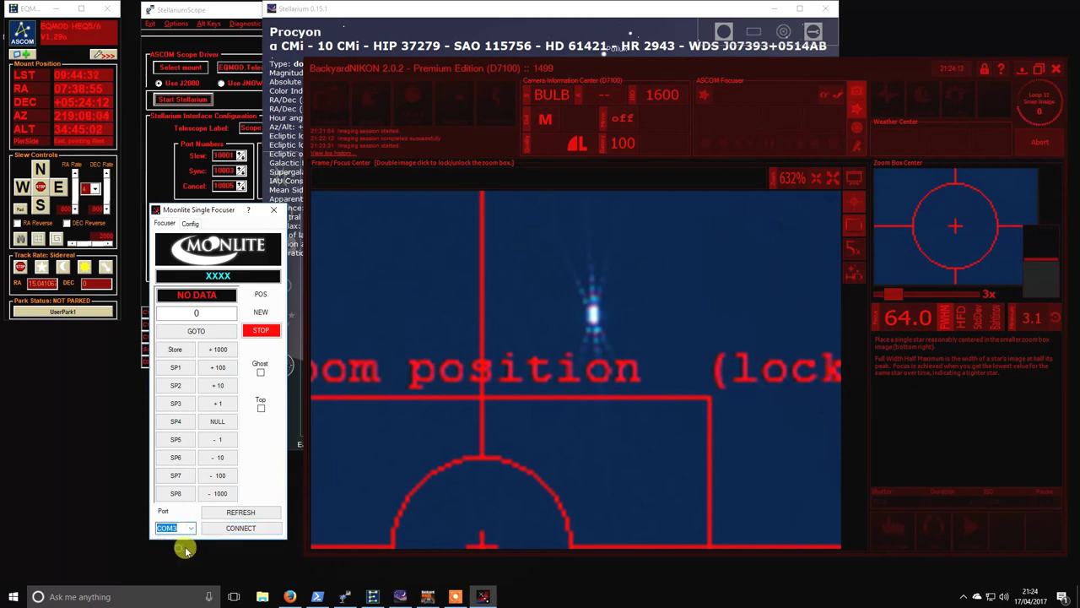
pyautogui.click(240, 529)
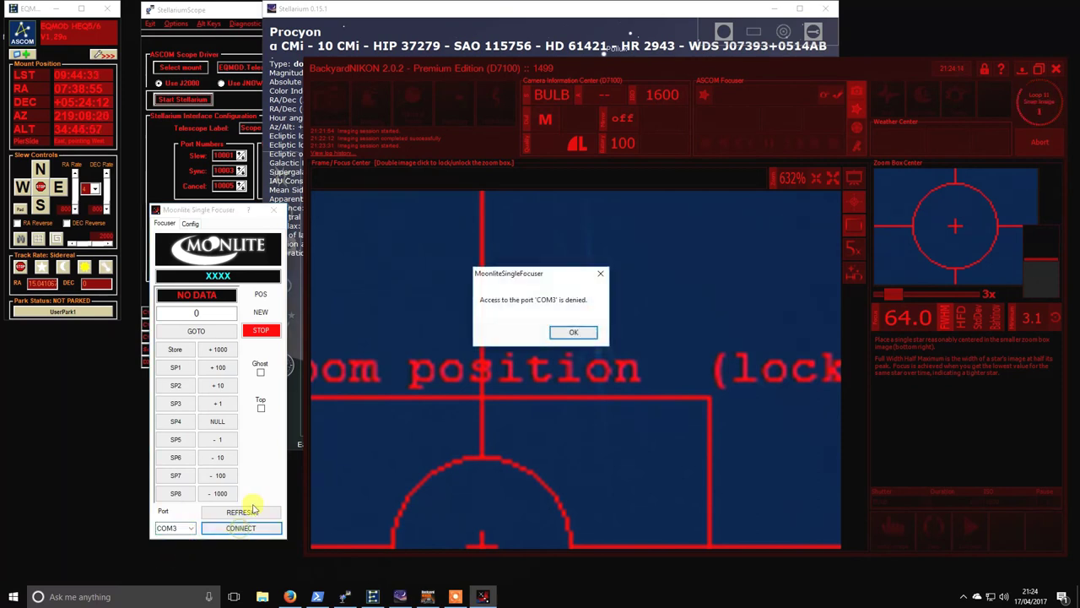
pyautogui.click(579, 332)
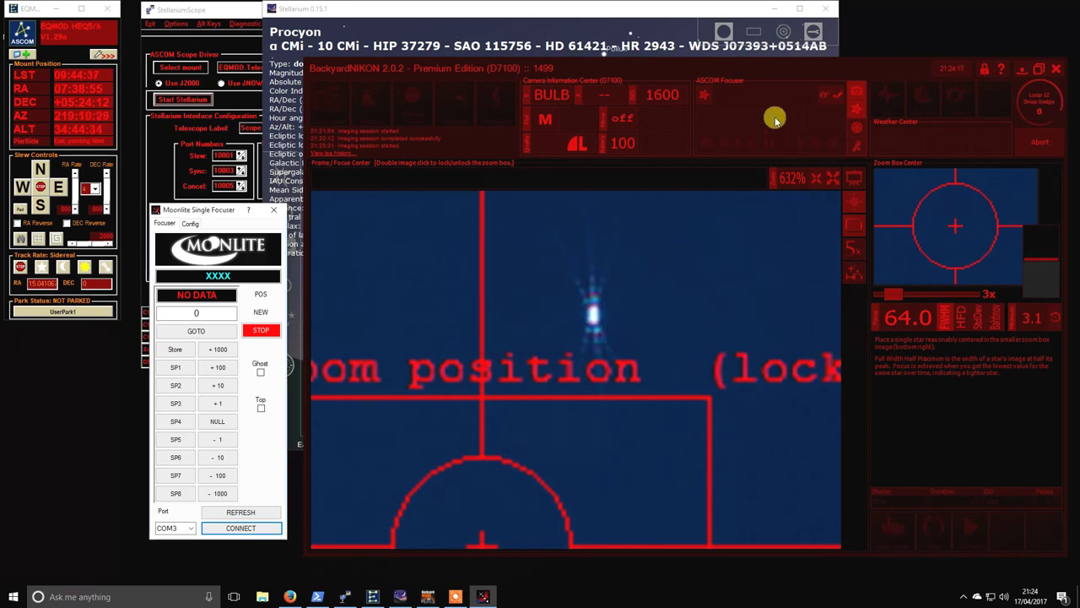
# - Set BackyardNIKON's ASCOM focuser to the Moonlite DRO Focuser Driver, cancelling its setup properties
pyautogui.click(813, 110)
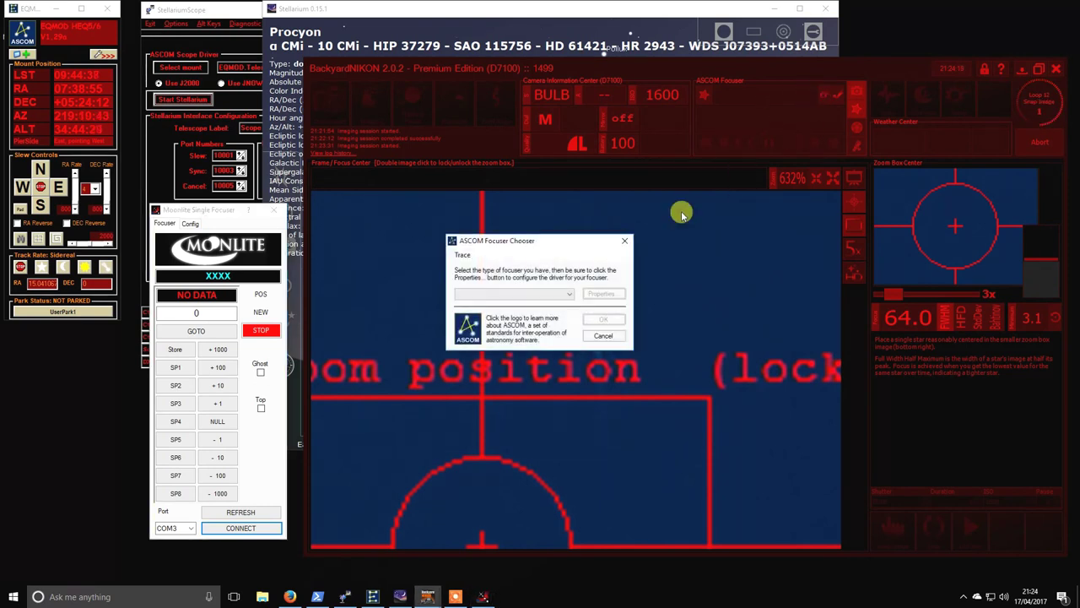
pyautogui.click(567, 295)
pyautogui.click(549, 319)
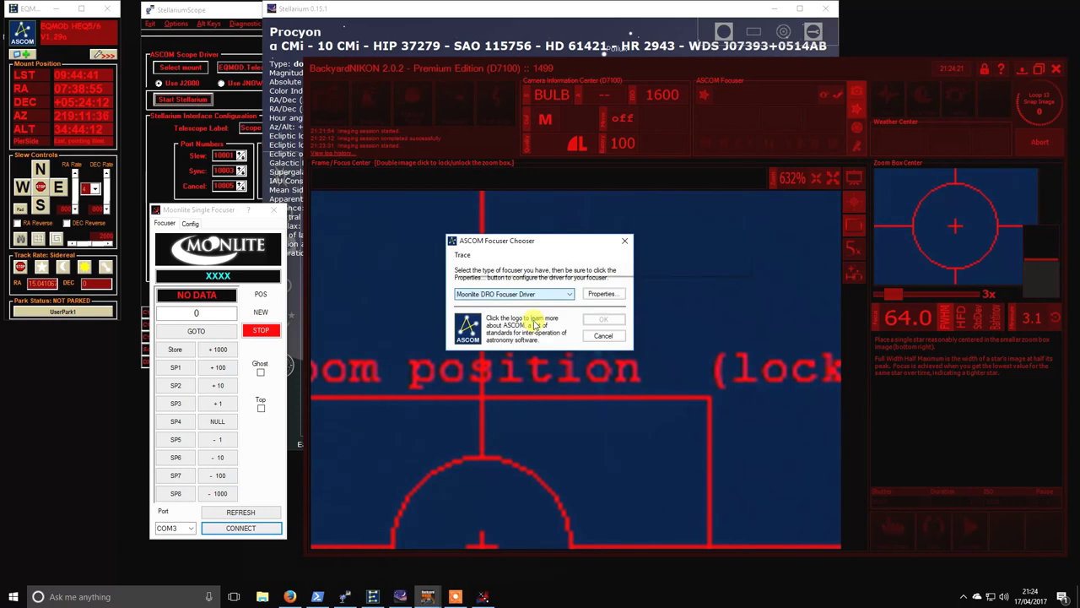
pyautogui.click(603, 296)
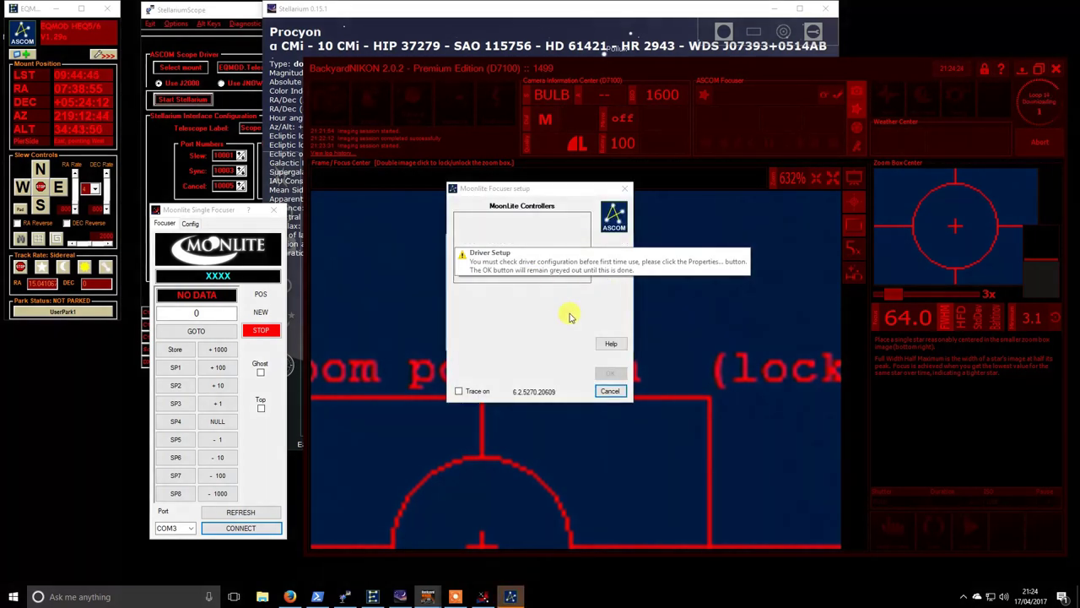
pyautogui.moveTo(553, 192); pyautogui.dragTo(452, 135)
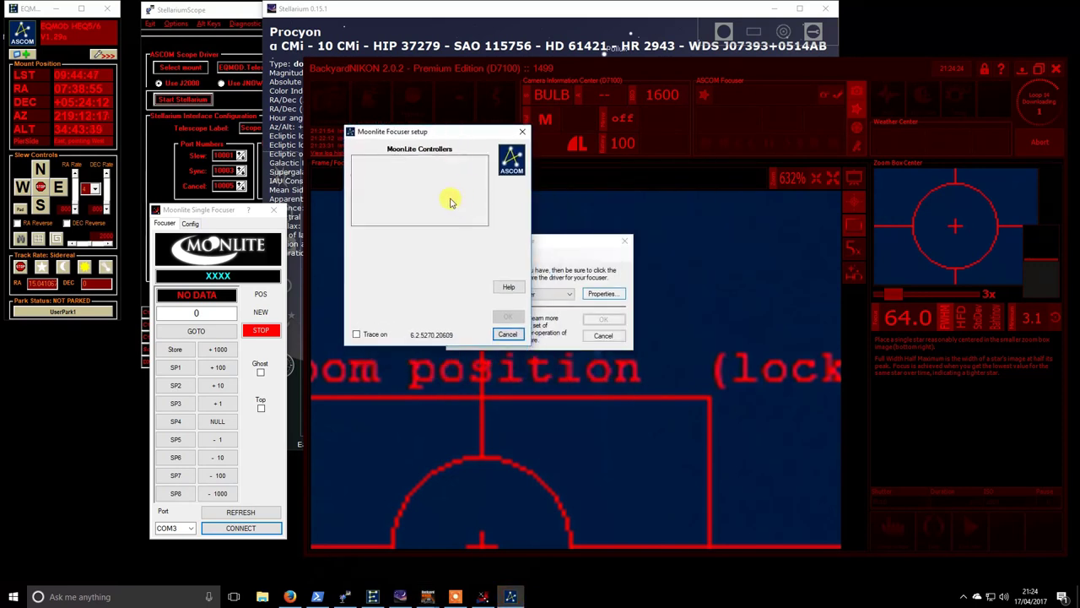
pyautogui.click(508, 334)
pyautogui.click(603, 319)
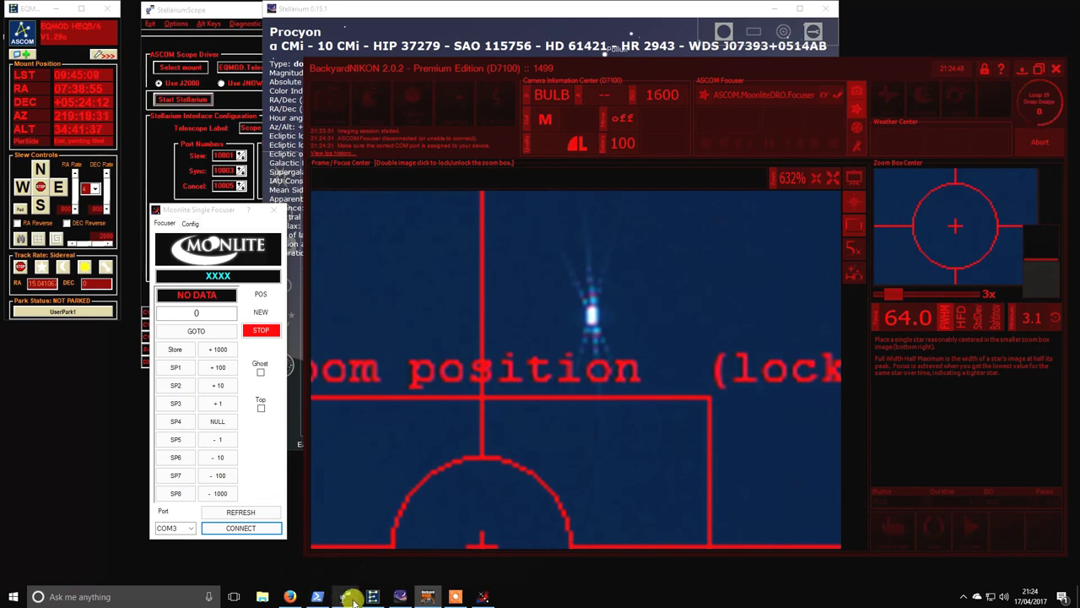
# - Reopen Device Manager to confirm USB Serial Port on COM3, then return to the focuser's port list
pyautogui.click(7, 594)
pyautogui.write('device')
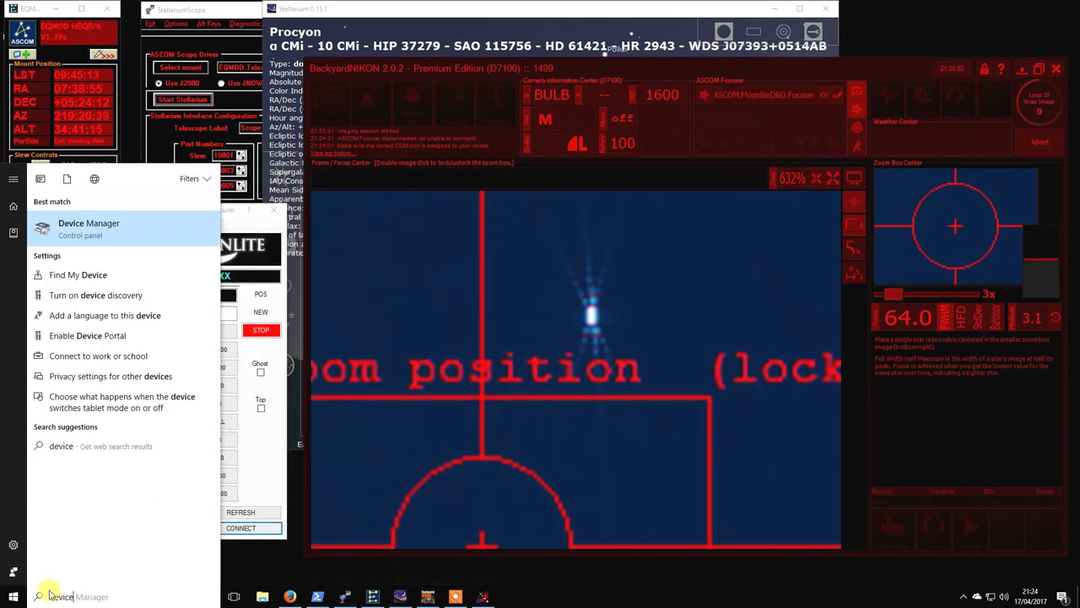
pyautogui.press('Return')
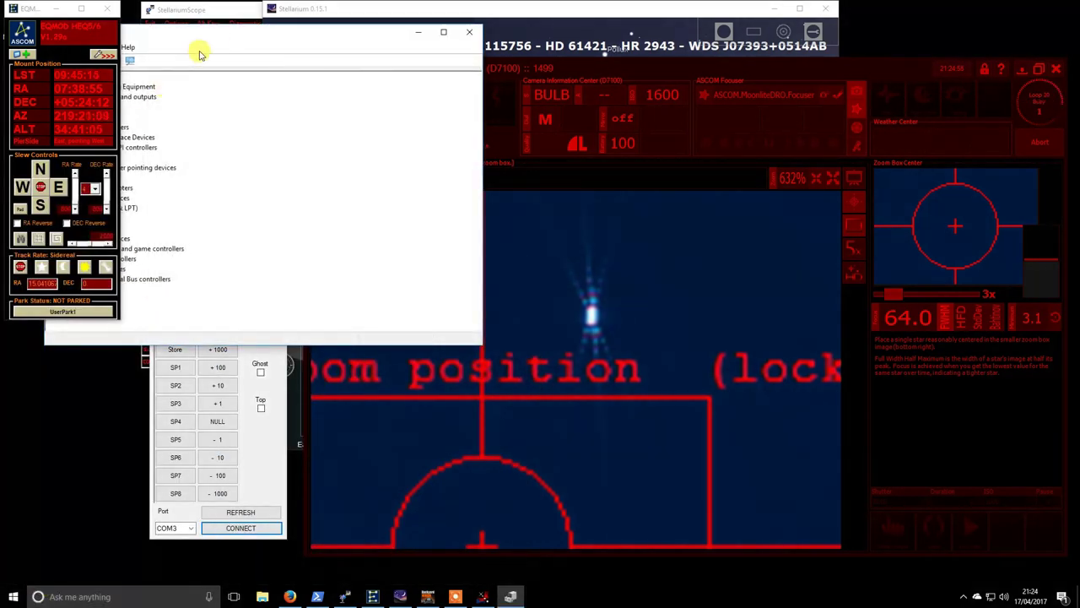
pyautogui.moveTo(197, 48); pyautogui.dragTo(361, 96)
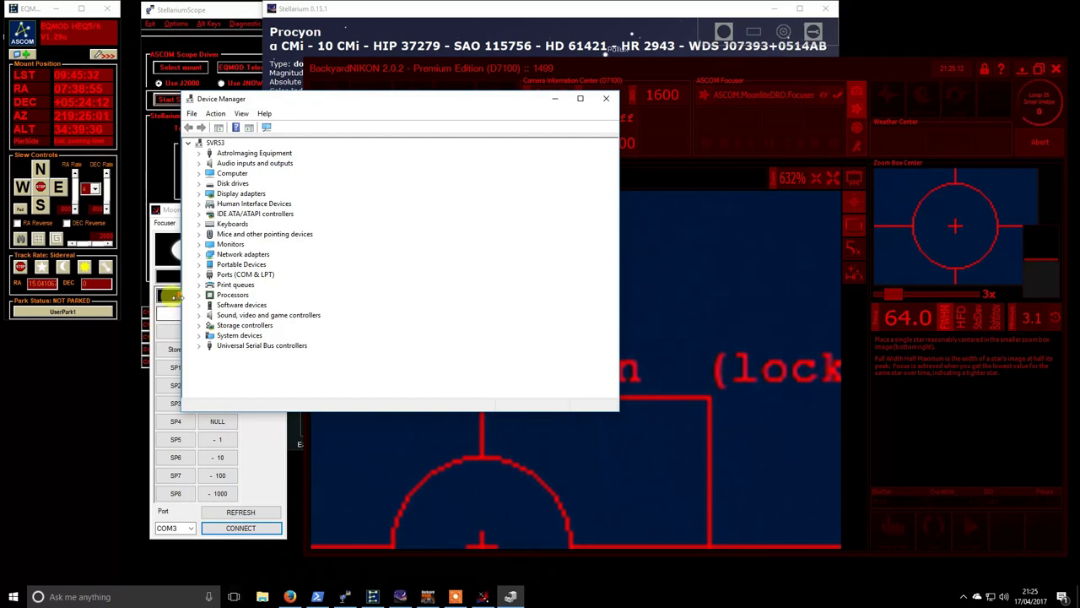
pyautogui.click(199, 274)
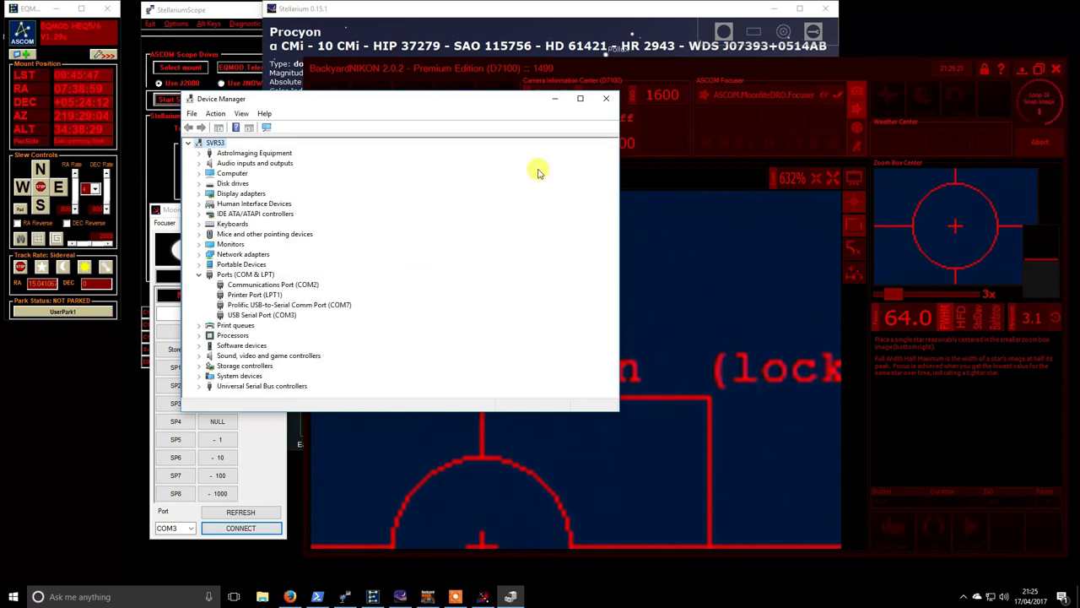
pyautogui.click(604, 99)
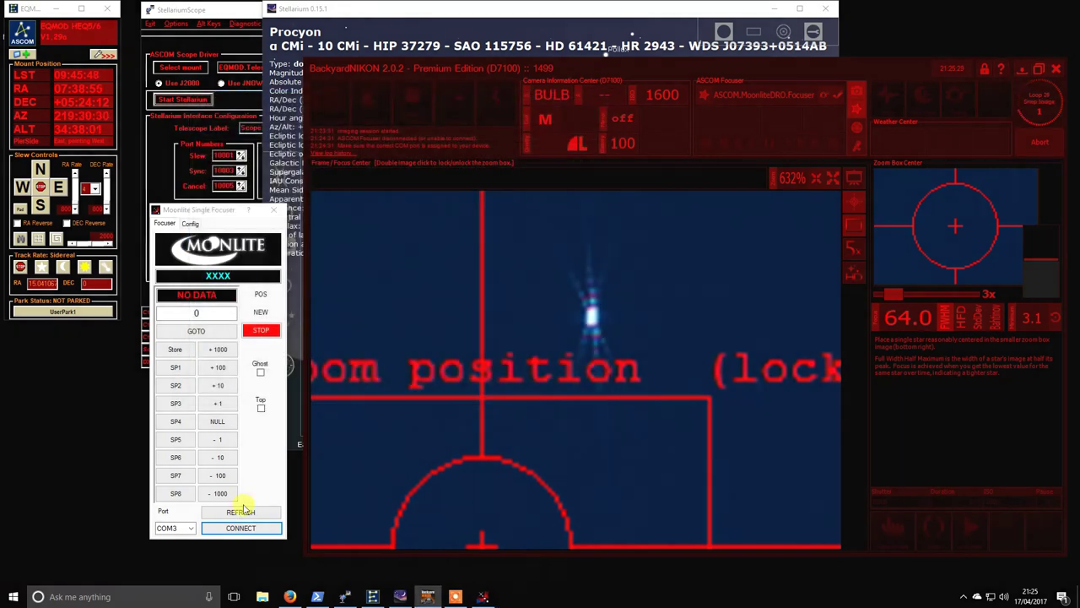
pyautogui.click(190, 528)
# - Retry connecting the focuser on COM3, dismiss the access error, and close the Moonlite window
pyautogui.click(173, 549)
pyautogui.click(239, 527)
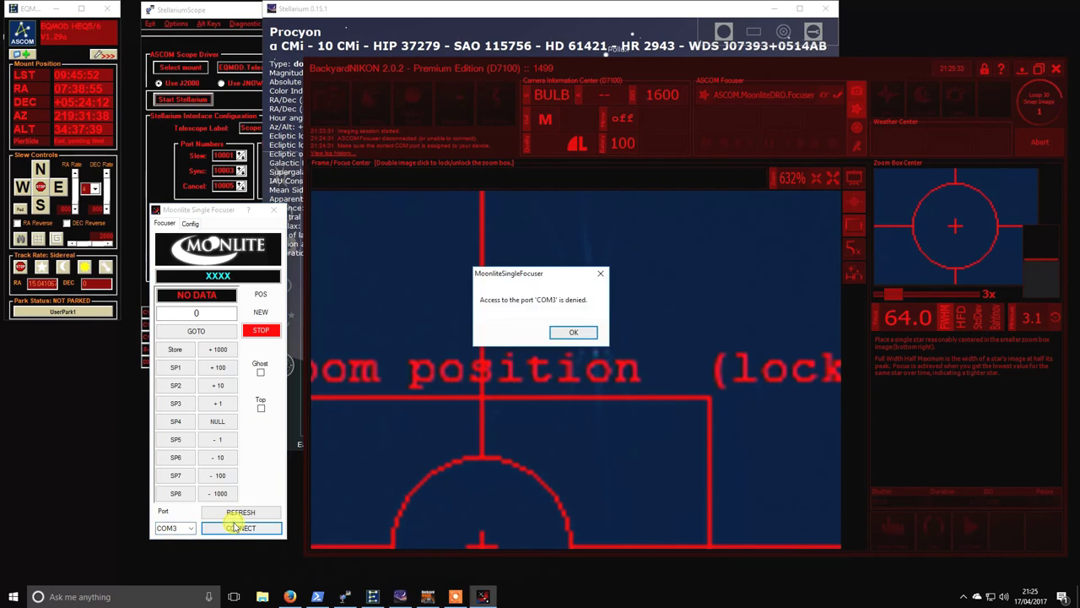
pyautogui.click(569, 332)
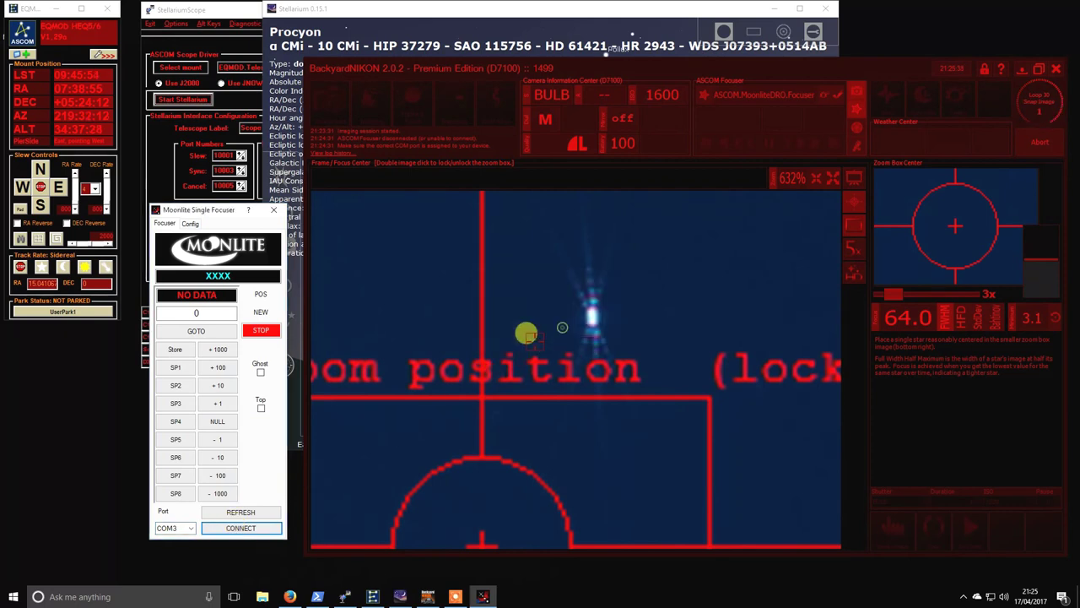
pyautogui.click(277, 211)
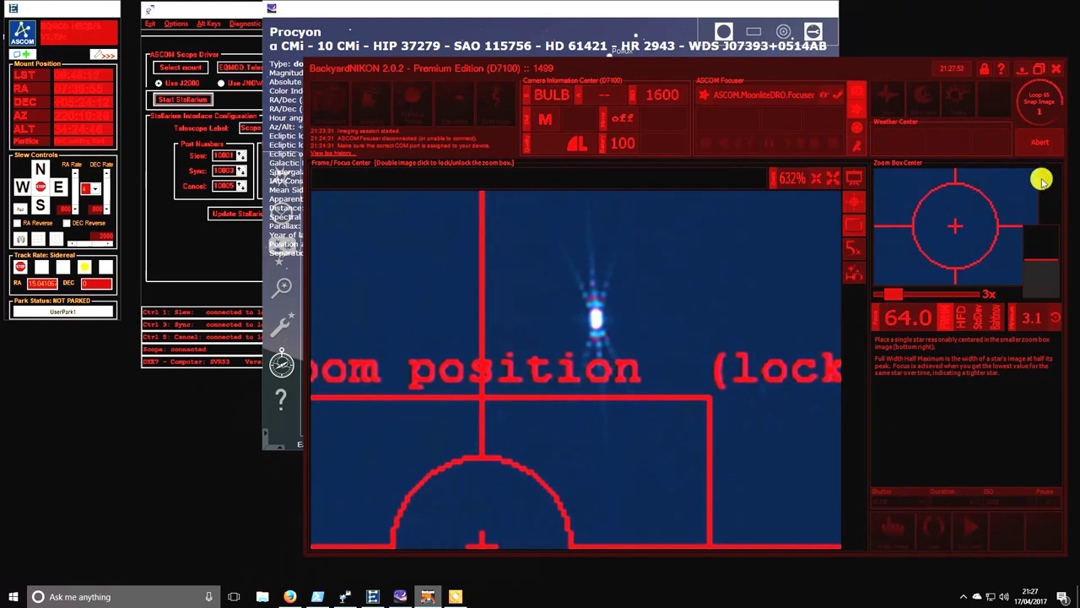
# - Abort BackyardNIKON's looping exposures and disconnect the camera
pyautogui.click(1041, 143)
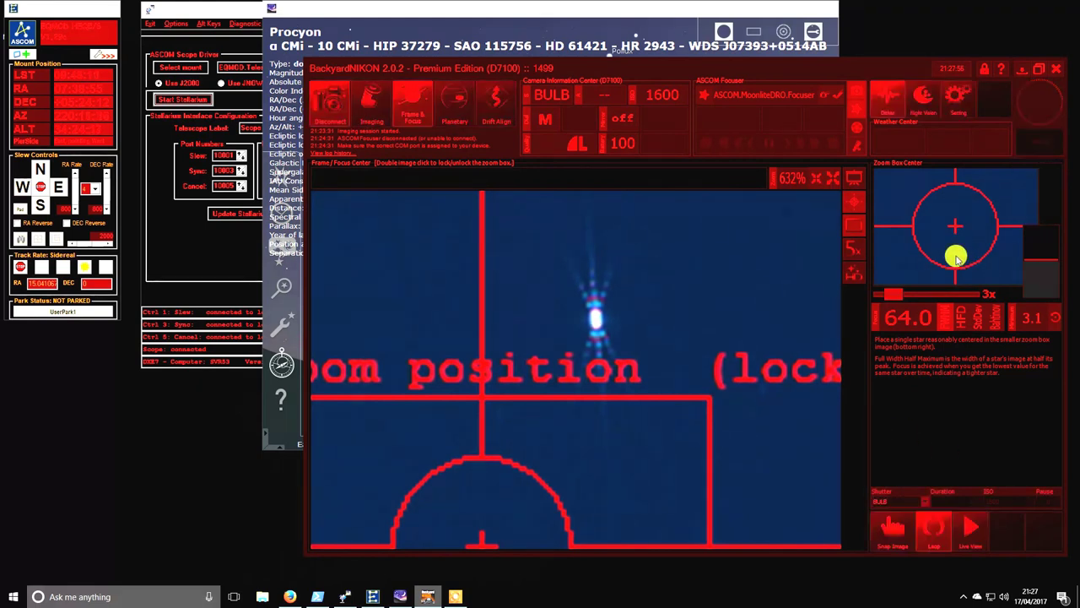
pyautogui.click(334, 108)
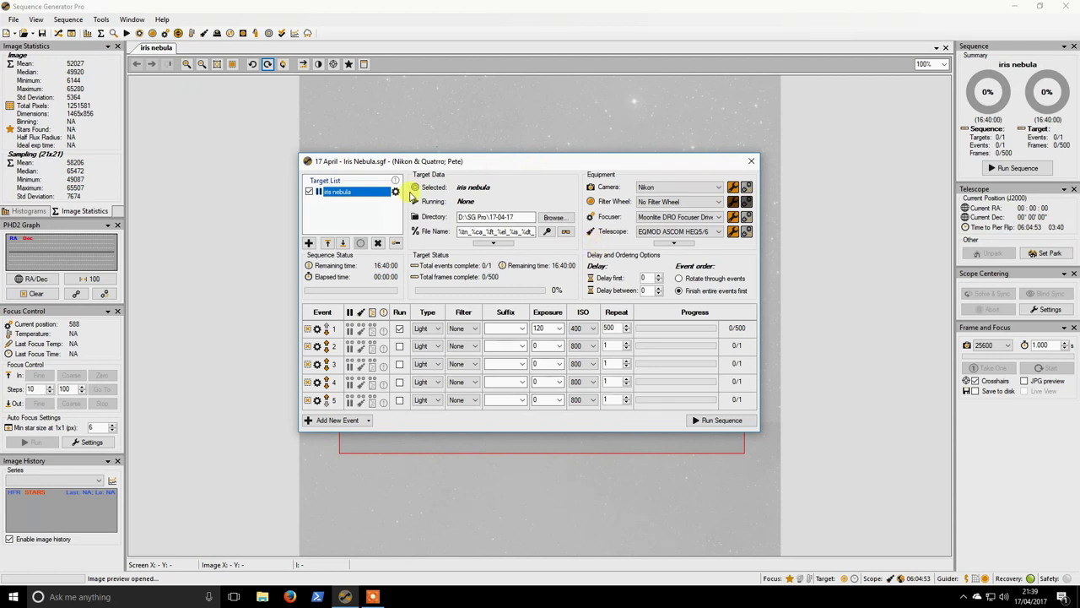
pyautogui.click(559, 345)
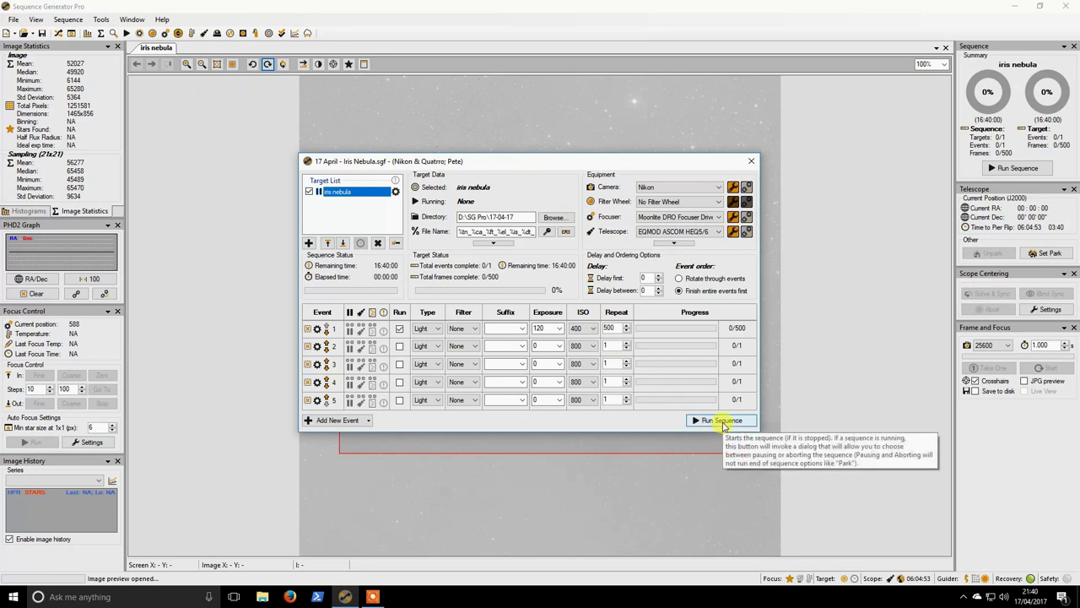
# - Connect the Nikon camera, Moonlite focuser and telescope mount; the first run fails on a TEMPerHUM error
pyautogui.click(747, 187)
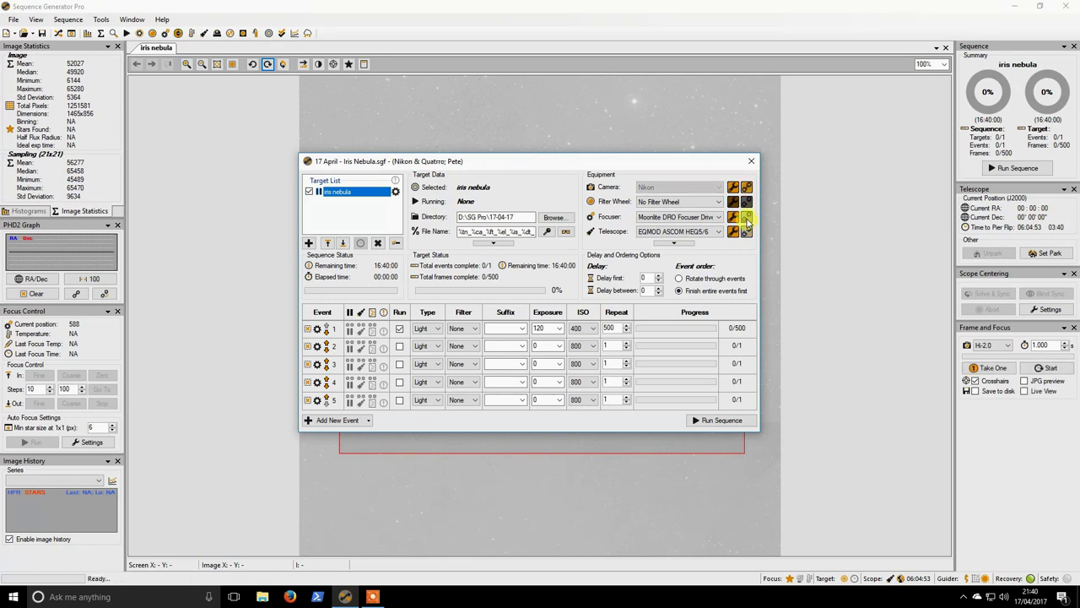
pyautogui.click(747, 217)
pyautogui.click(747, 231)
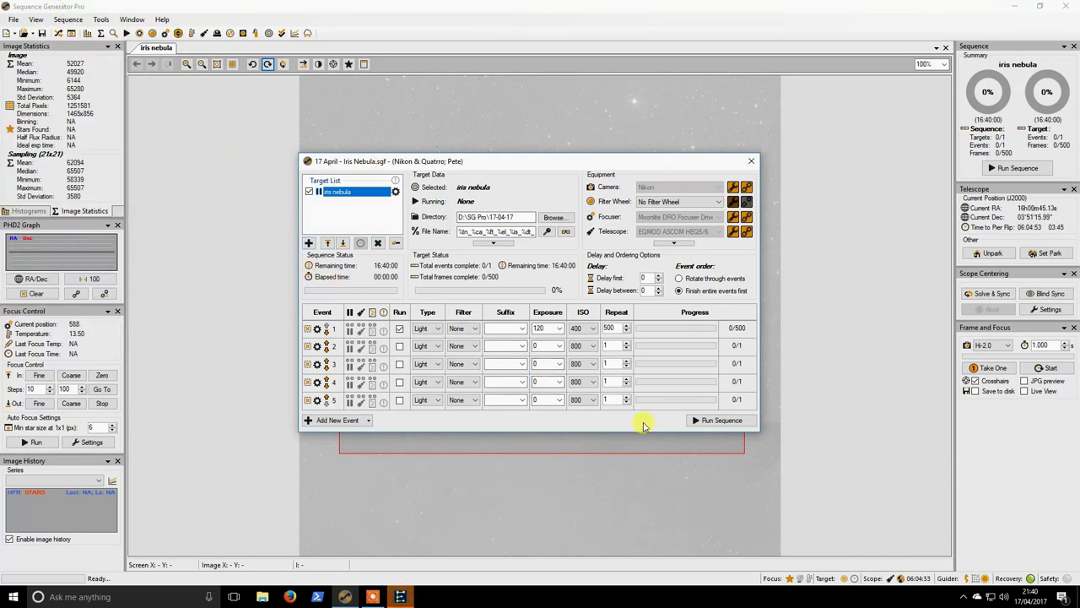
pyautogui.click(716, 421)
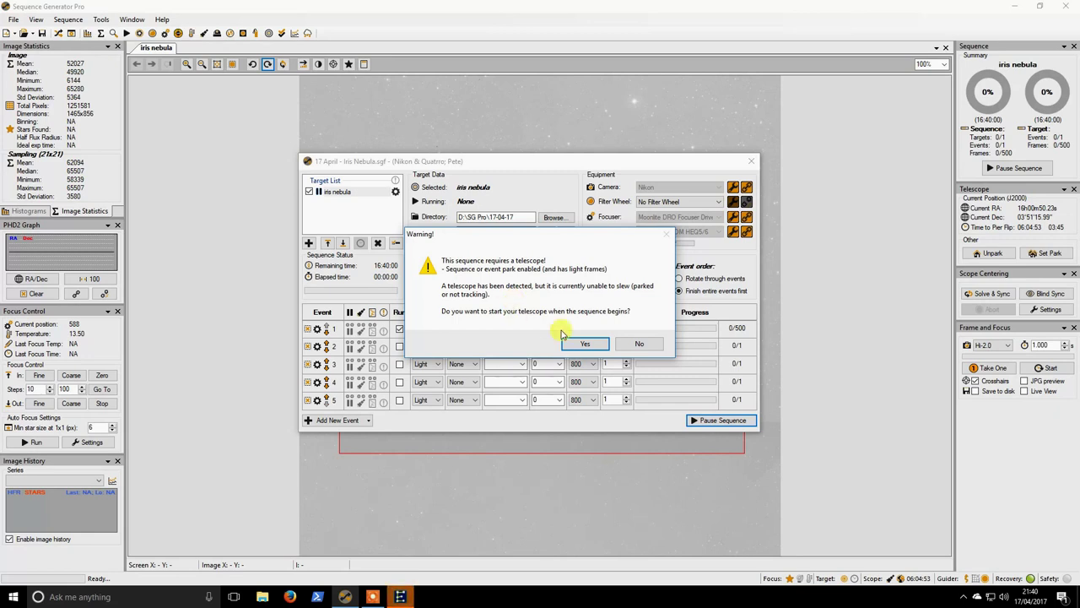
pyautogui.click(589, 346)
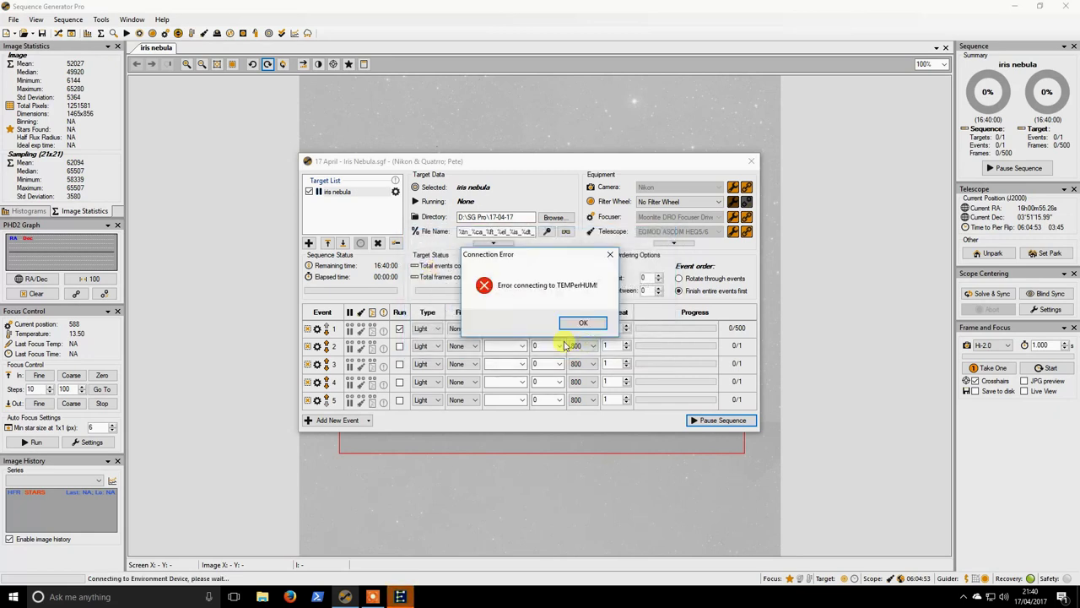
pyautogui.click(581, 326)
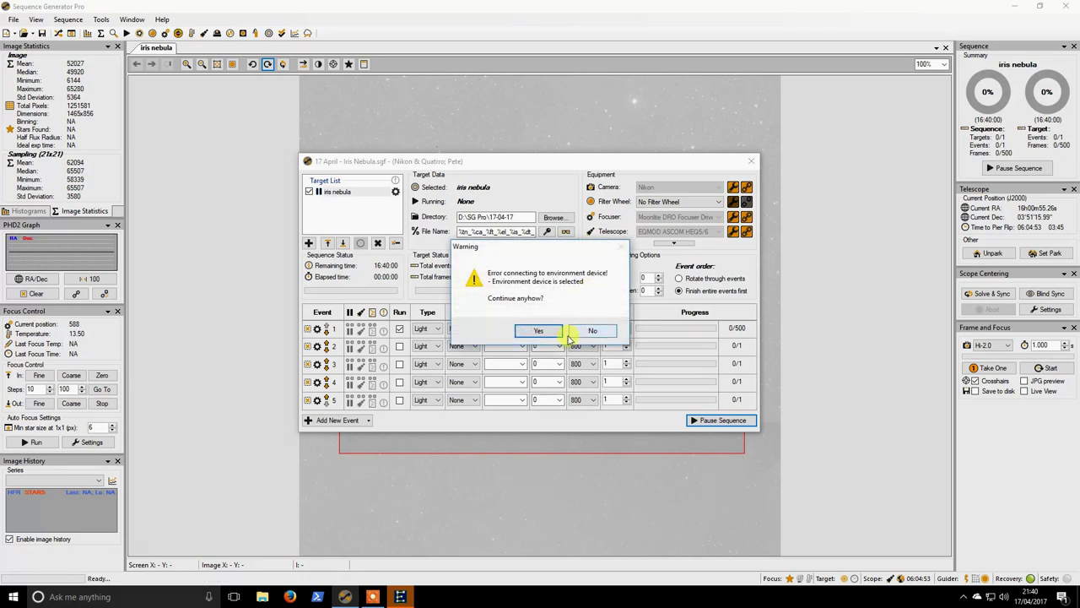
pyautogui.click(591, 330)
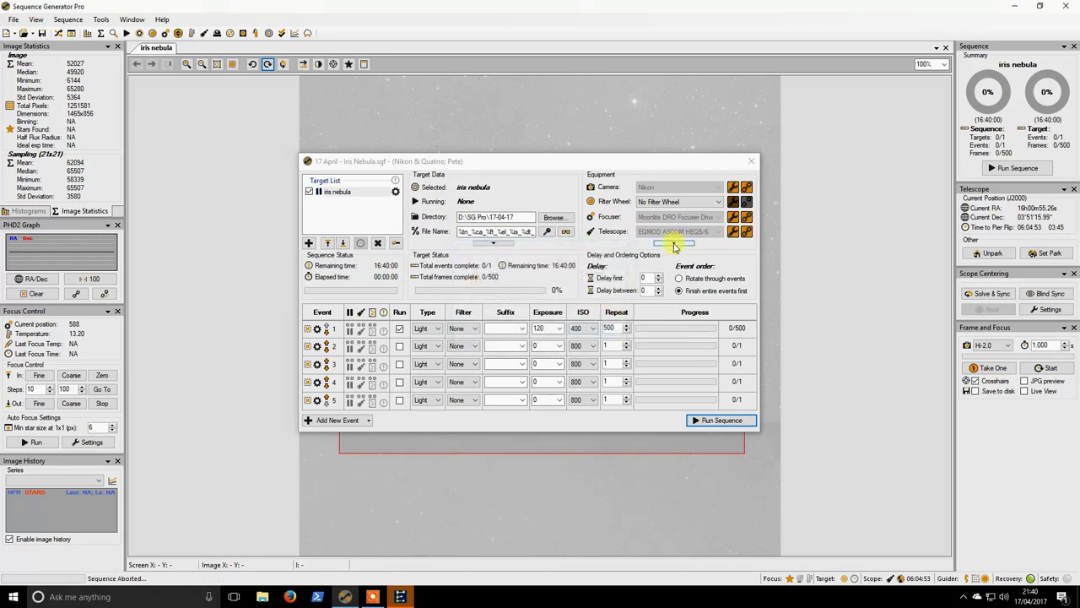
# - Set the environment device to No Environment Device and run the sequence with telescope tracking
pyautogui.click(678, 244)
pyautogui.click(718, 315)
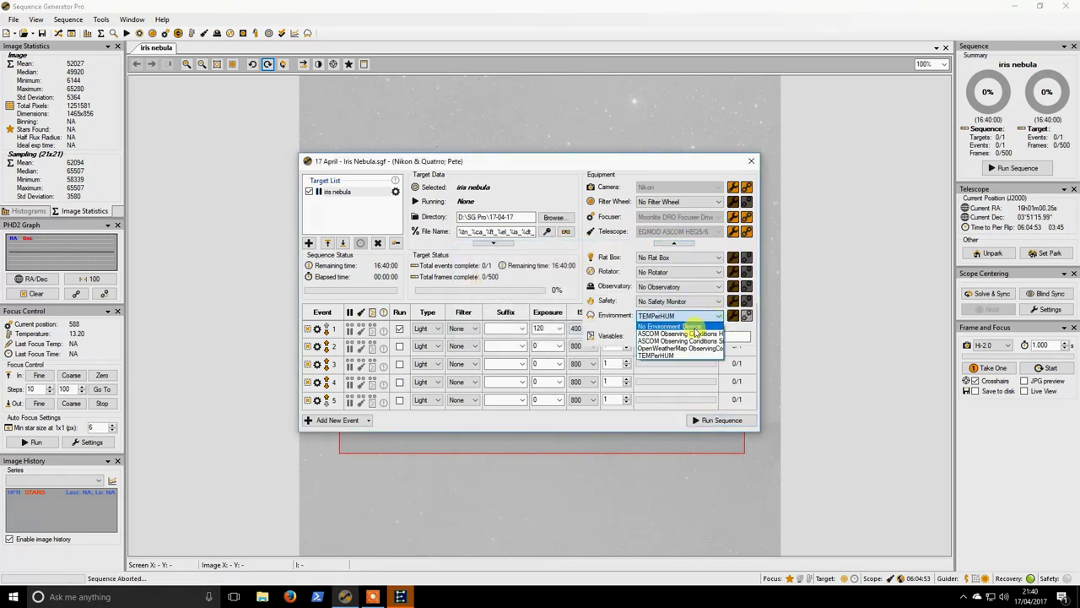
pyautogui.click(693, 325)
pyautogui.click(675, 243)
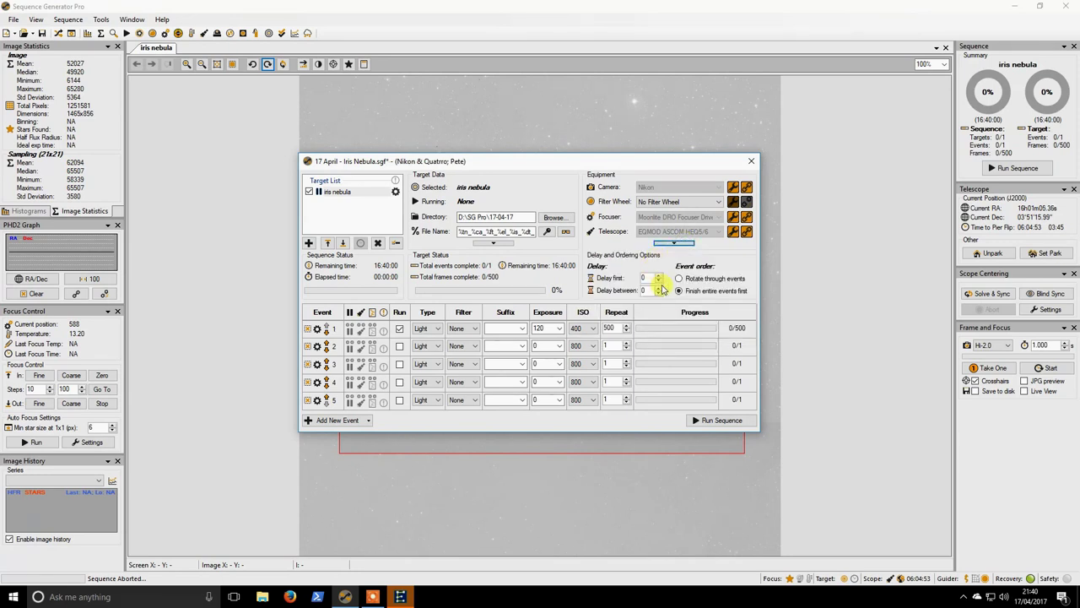
pyautogui.click(718, 420)
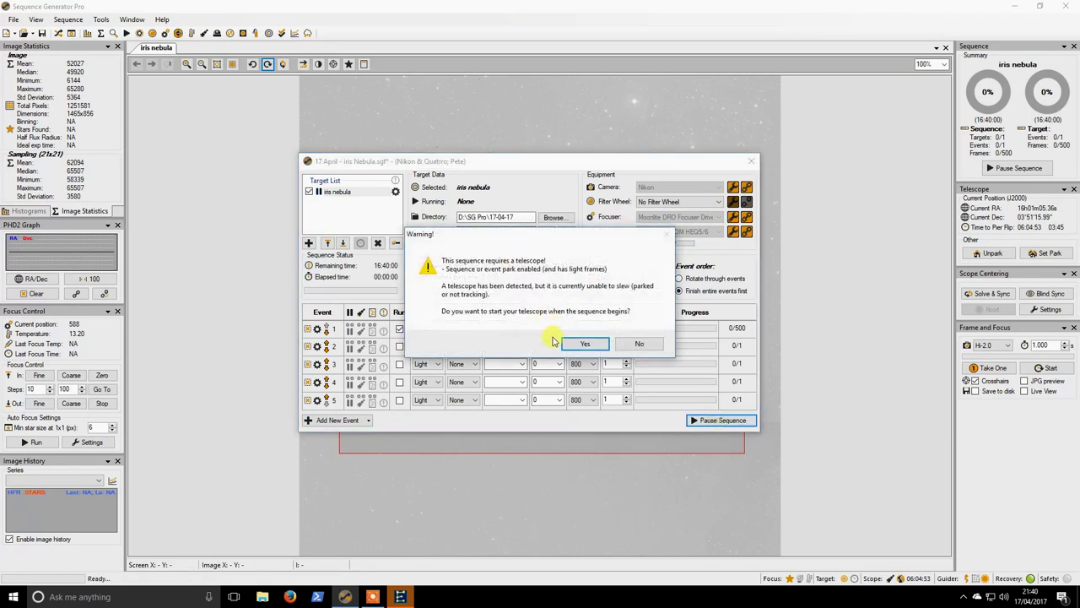
pyautogui.click(591, 344)
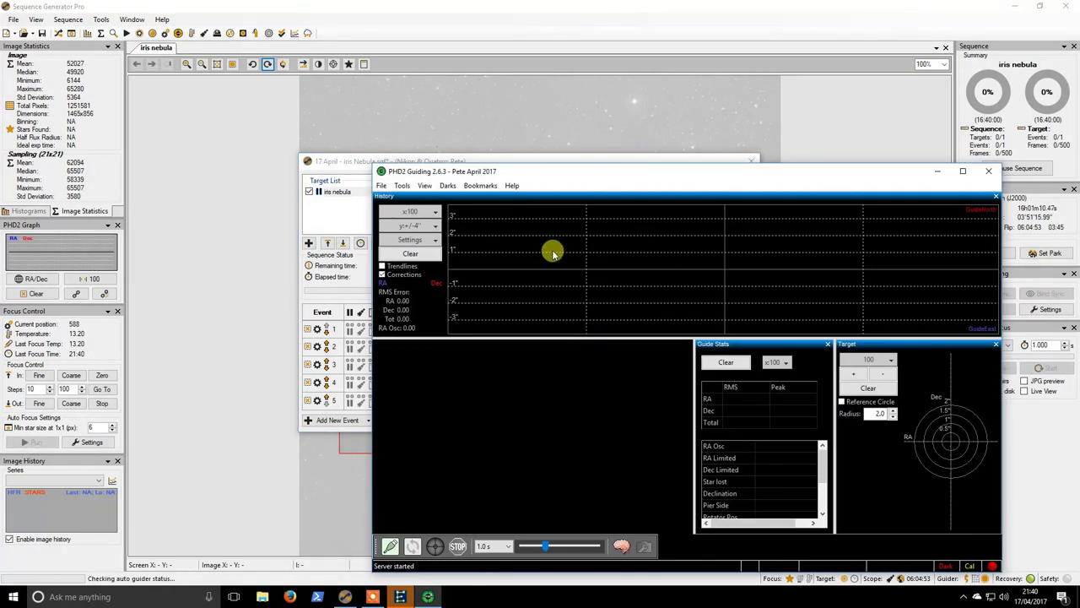
# - Move the PHD2 Guiding window higher and start looping guide camera exposures
pyautogui.moveTo(560, 169); pyautogui.dragTo(479, 92)
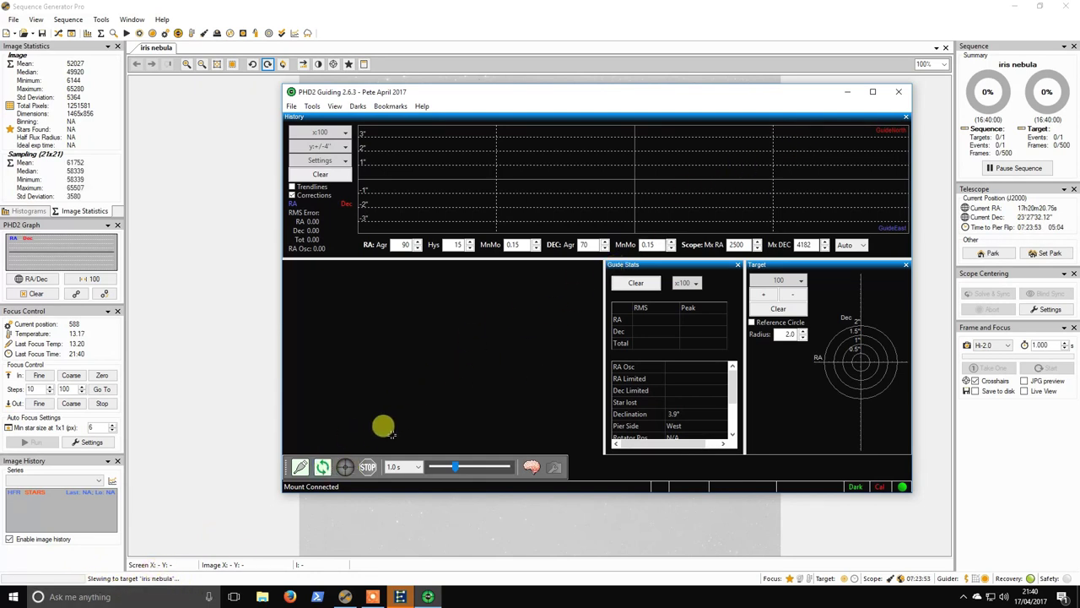
pyautogui.click(324, 469)
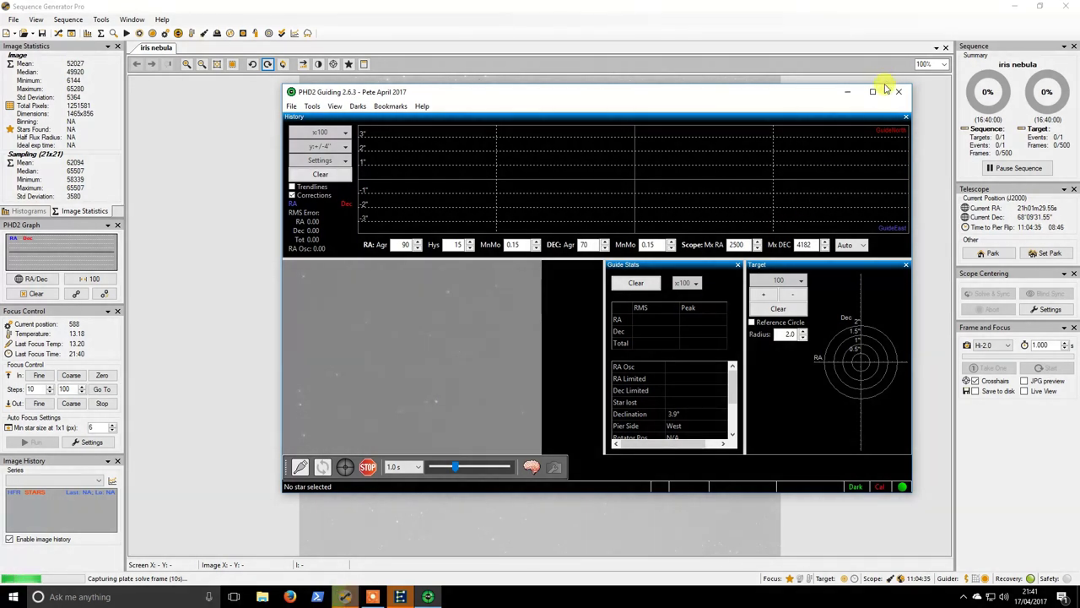
# - Minimise PHD2 Guiding to reveal the Center Scope progress for the iris nebula
pyautogui.click(849, 94)
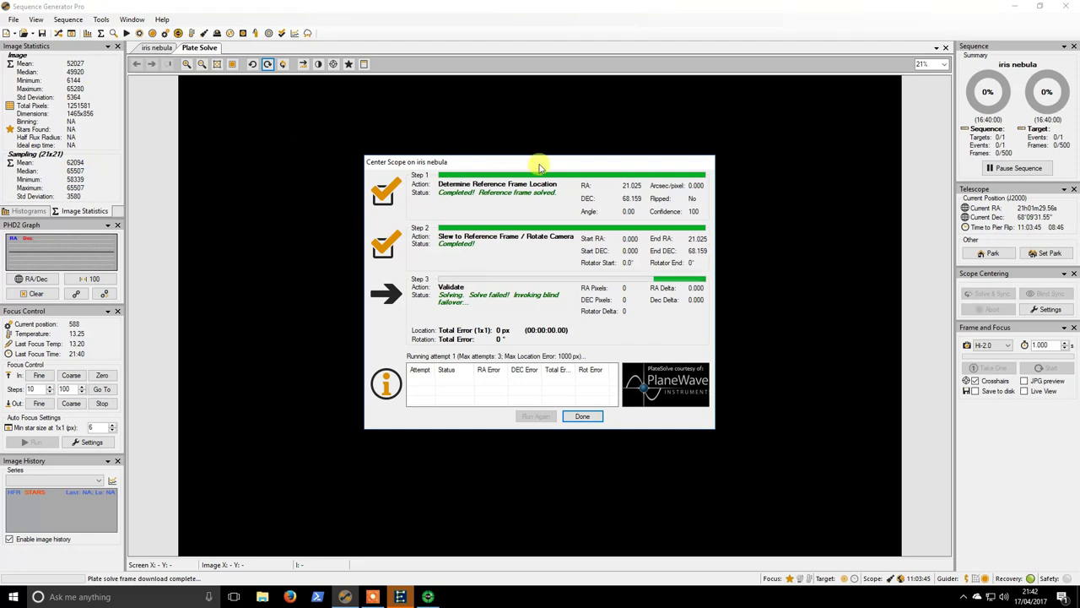
# - Move the Center Scope progress dialog aside, back to centre, then aside again during validation
pyautogui.moveTo(540, 167); pyautogui.dragTo(876, 288)
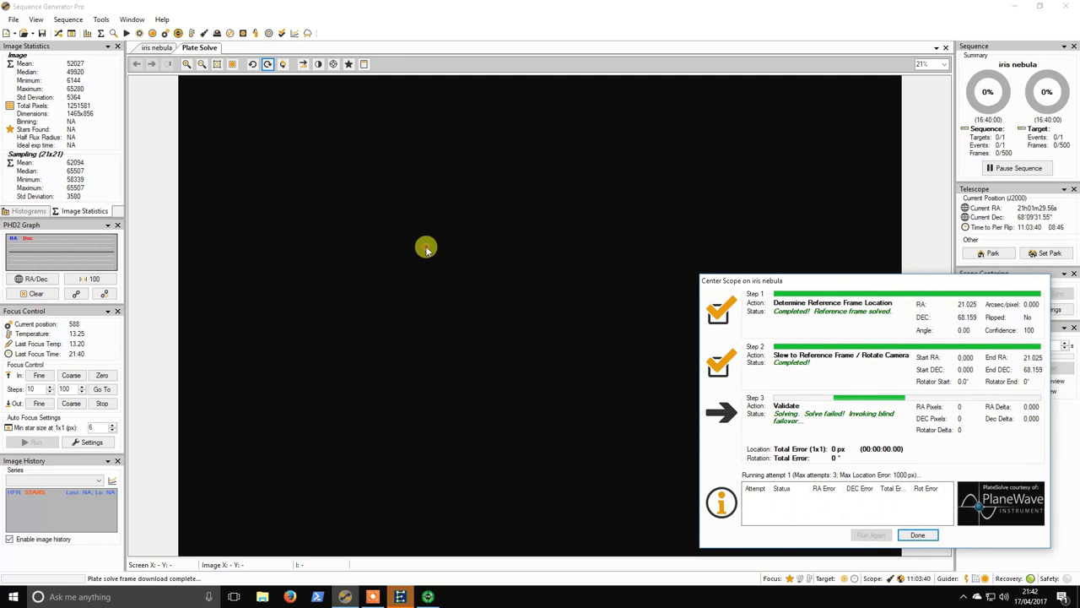
pyautogui.moveTo(840, 284); pyautogui.dragTo(487, 184)
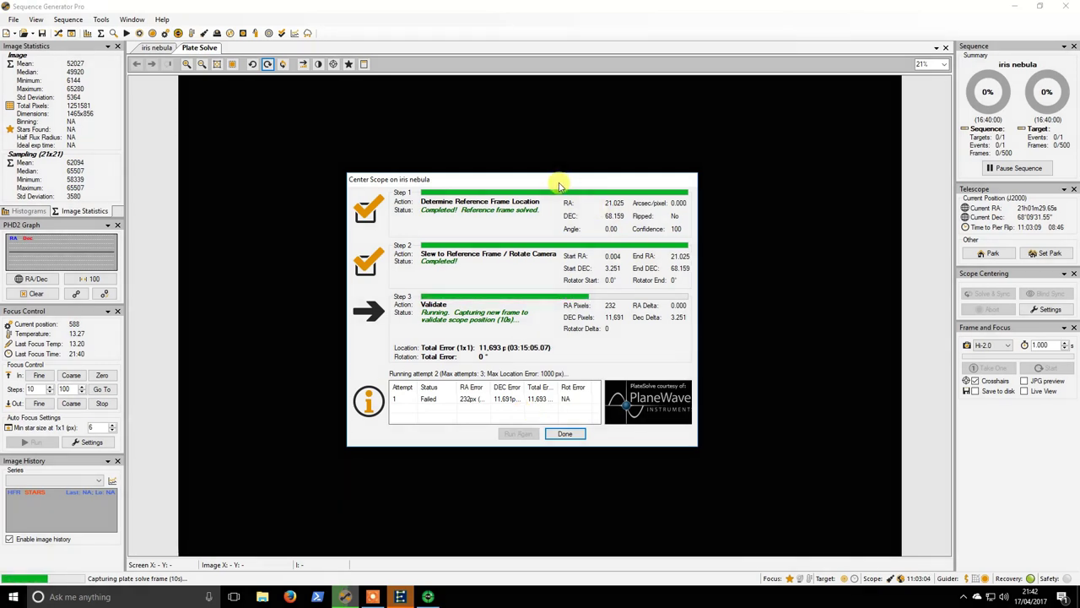
pyautogui.moveTo(560, 180); pyautogui.dragTo(926, 285)
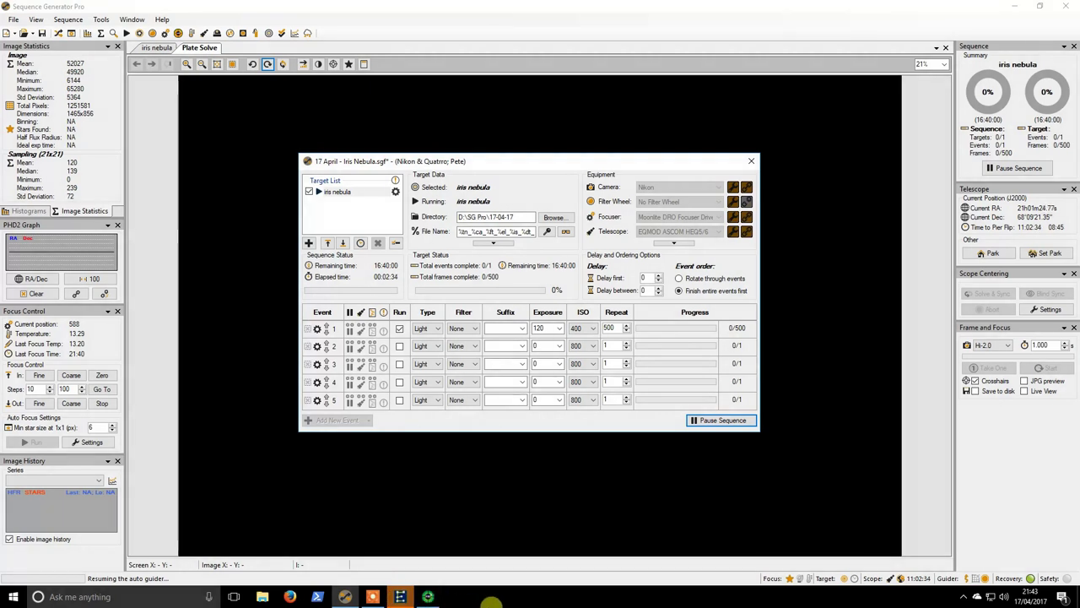
# - Bring PHD2 Guiding to the front to check guiding, showing total RMS 0.67 (1.31")
pyautogui.click(435, 596)
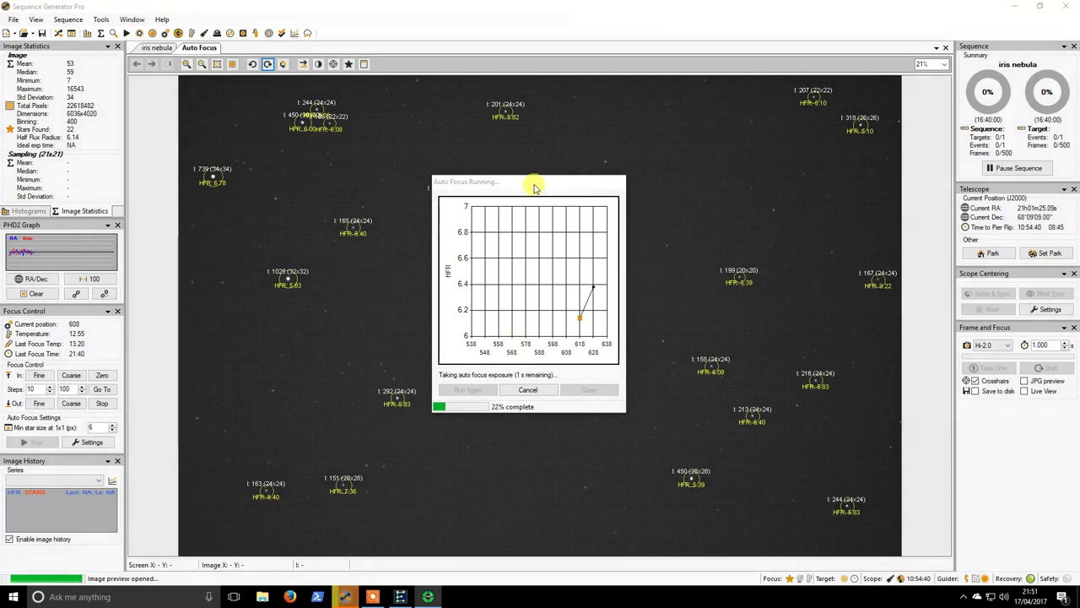
# - Move the Auto Focus Running dialog down to watch the HFR curve fall toward 3.5
pyautogui.moveTo(535, 186); pyautogui.dragTo(534, 255)
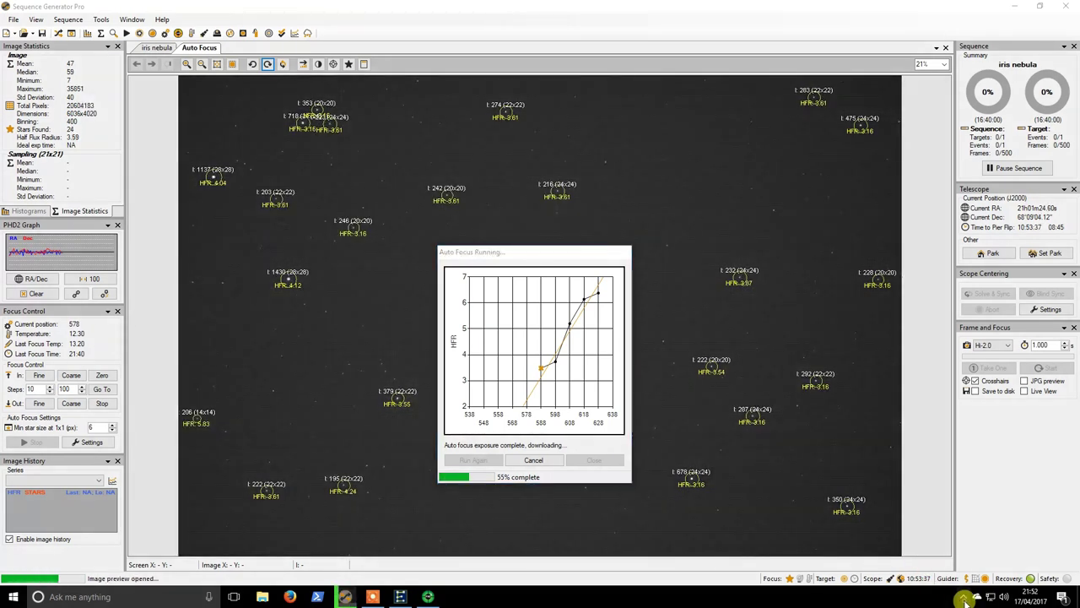
# - Show and dismiss the hidden system tray icons while autofocus finishes at position 568
pyautogui.click(963, 596)
pyautogui.click(886, 597)
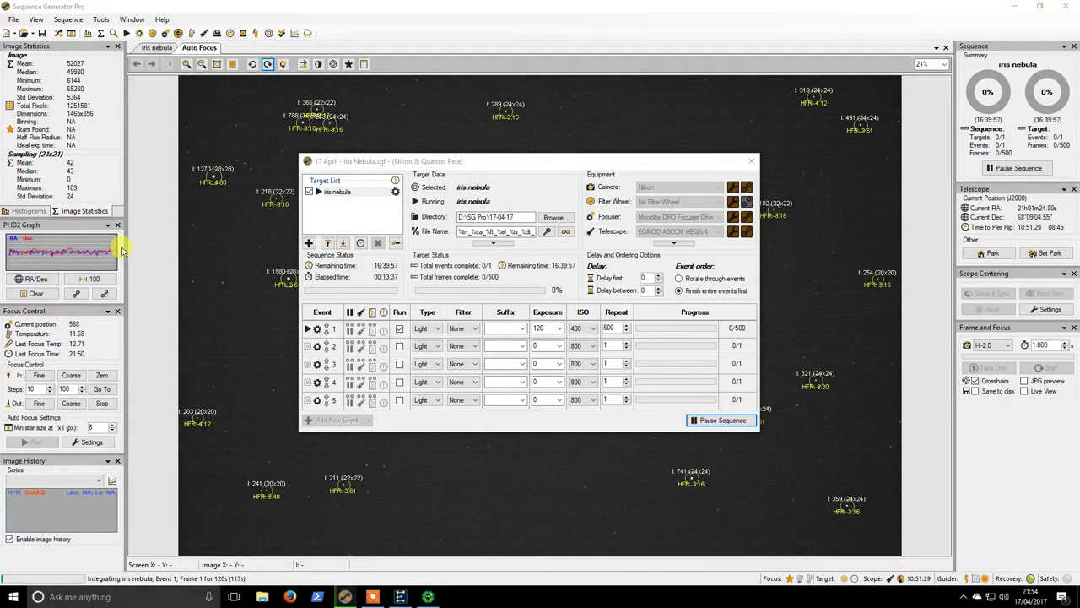
# - Check PHD2 Guiding, minimise it, and close the sequence window to view the first light frame
pyautogui.click(419, 599)
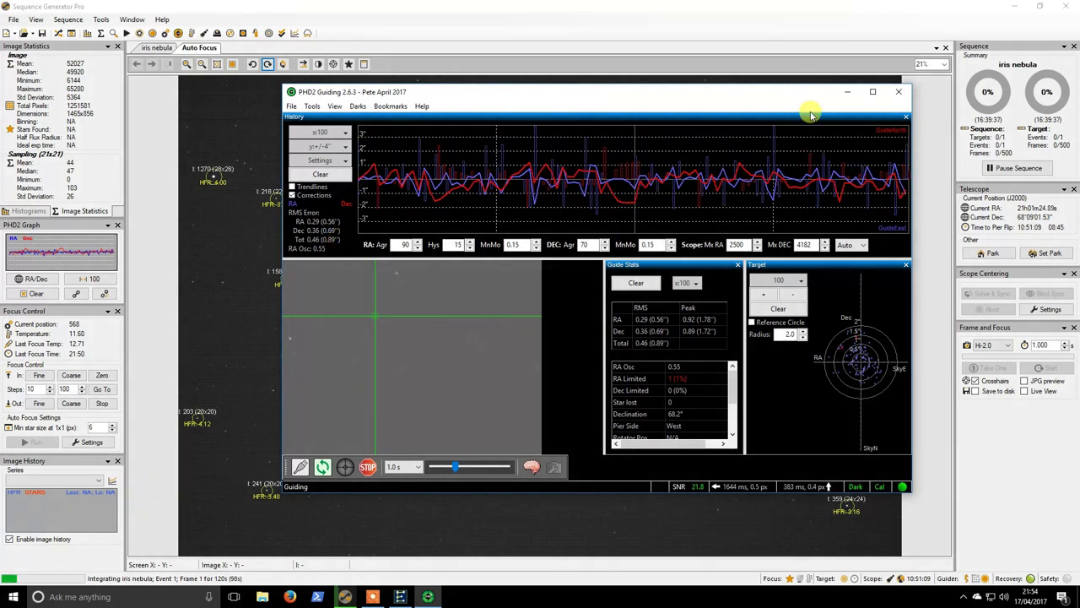
pyautogui.click(848, 92)
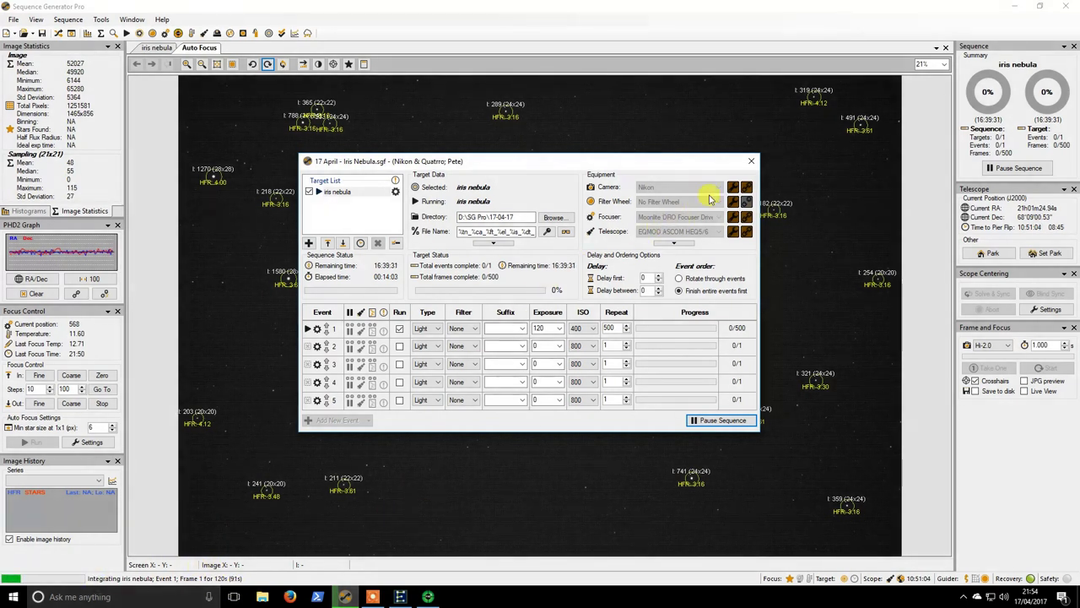
pyautogui.click(752, 161)
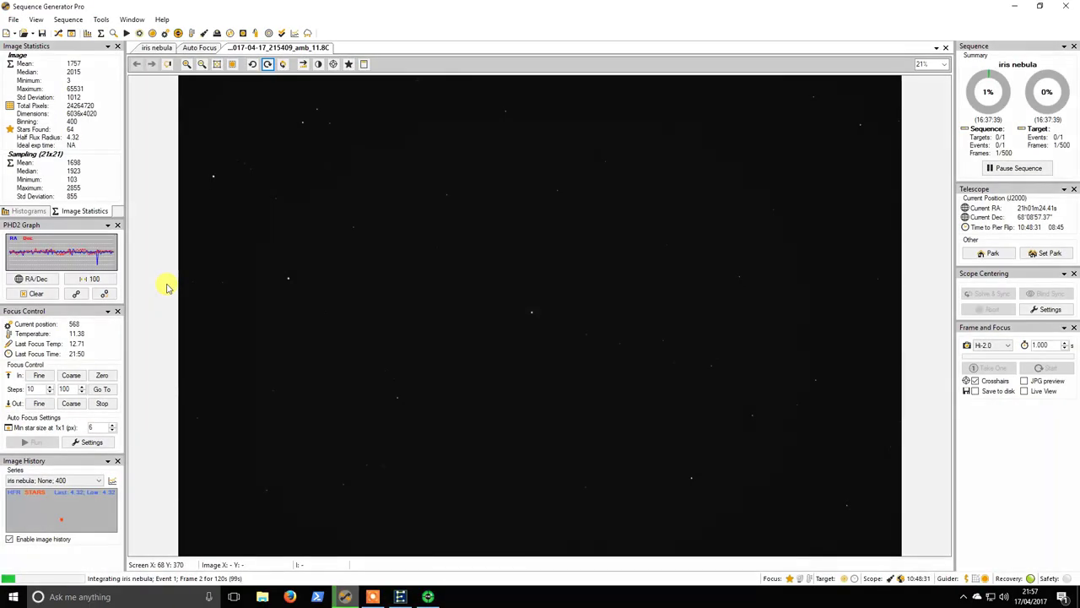
# - Apply a low auto stretch to the star image, then remove the stretch again
pyautogui.rightClick(515, 291)
pyautogui.click(560, 343)
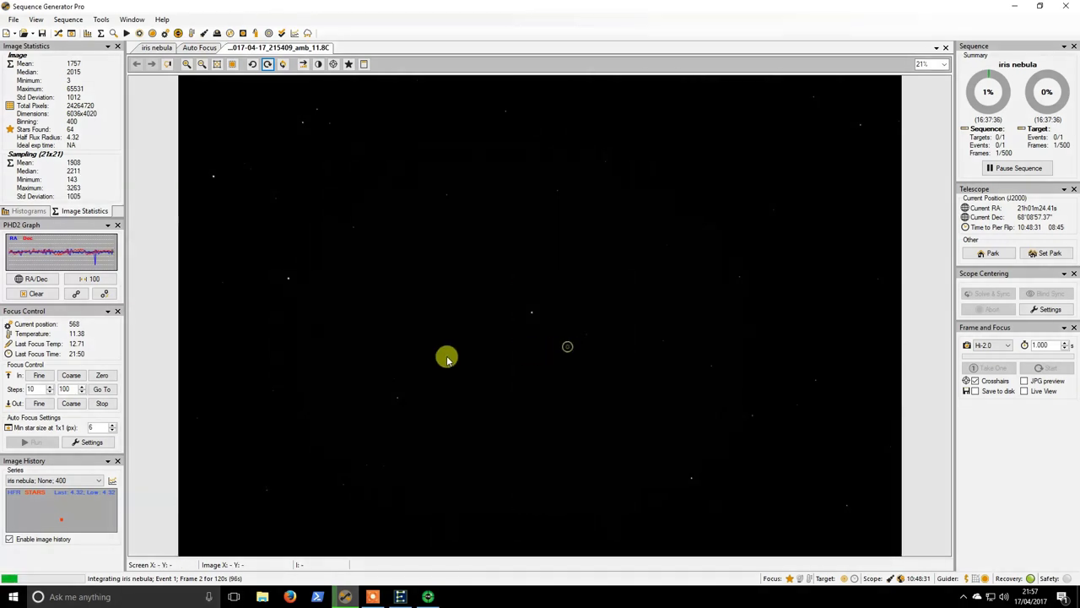
pyautogui.rightClick(543, 265)
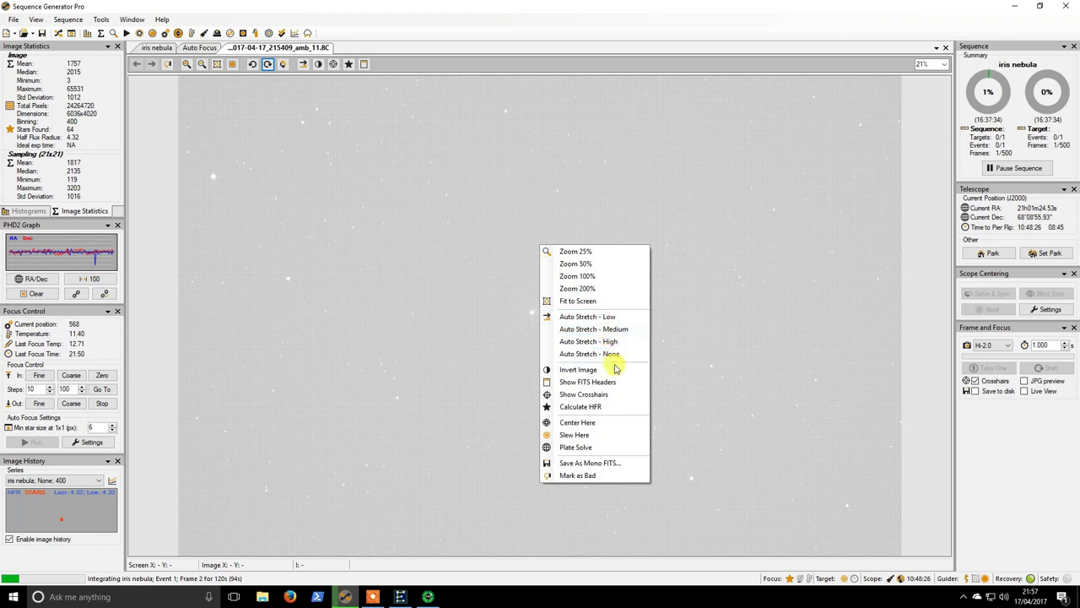
pyautogui.click(617, 354)
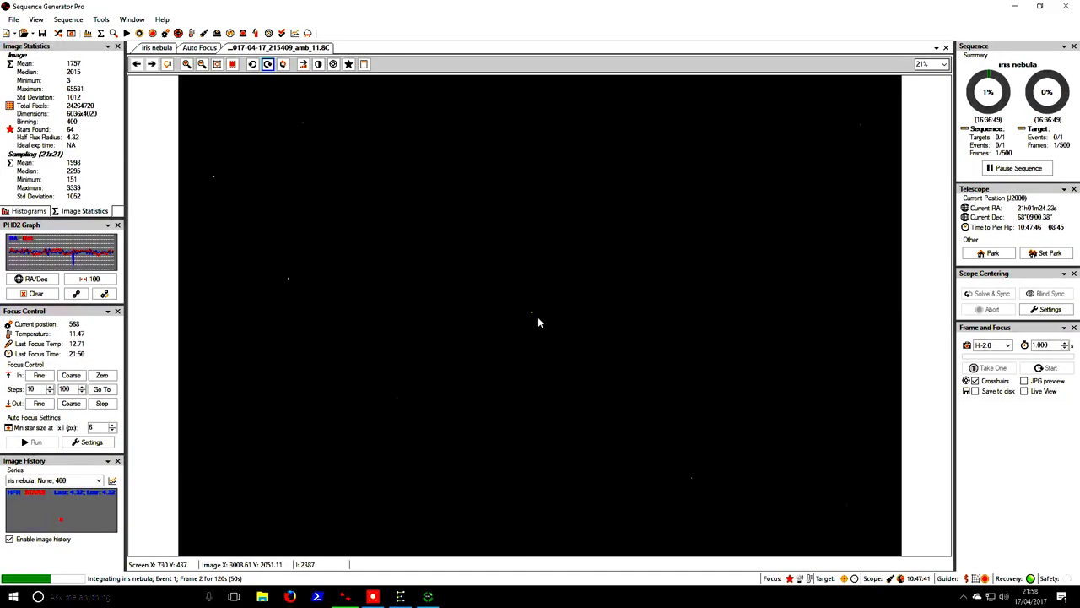
# - Brighten the star frame, switch between iris nebula and latest-frame views, and zoom in twice
pyautogui.click(532, 313)
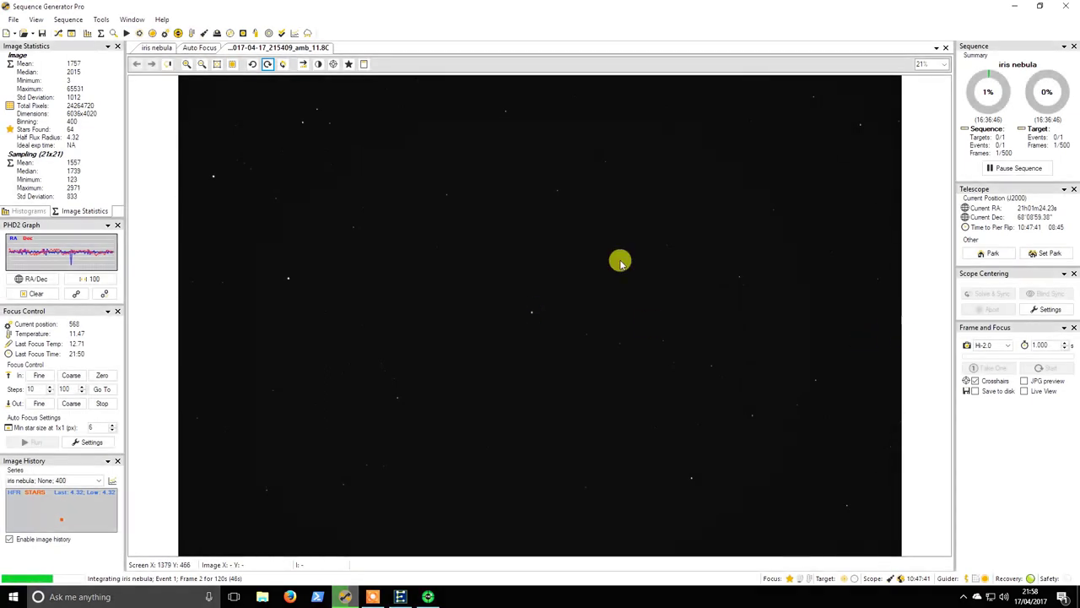
pyautogui.click(152, 47)
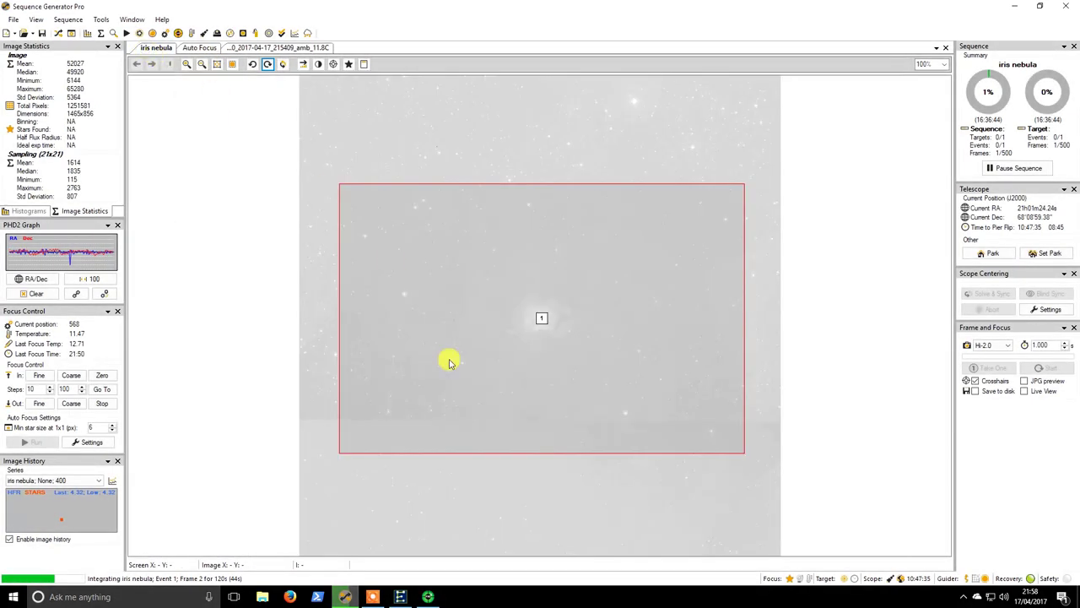
pyautogui.click(299, 48)
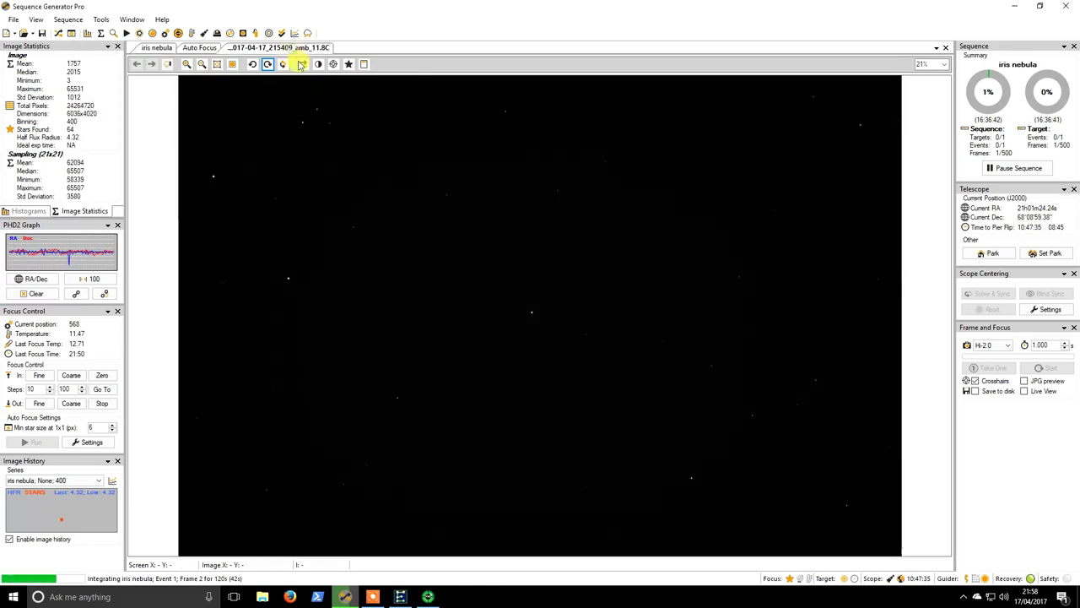
pyautogui.click(187, 65)
pyautogui.click(187, 65)
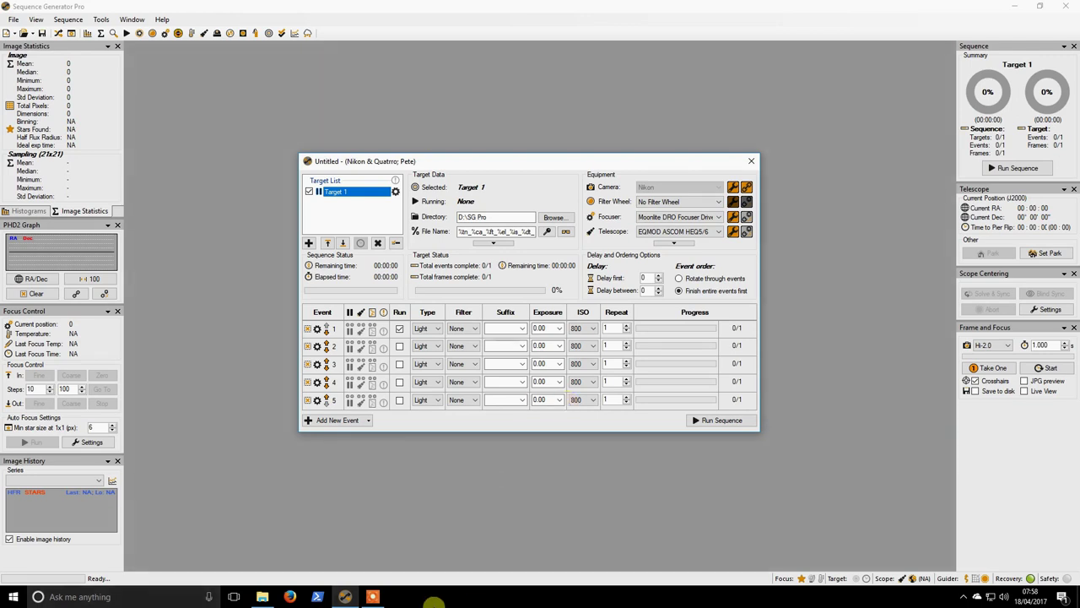
# - Open File Explorer at This PC > Storage (D:) > SG Pro > 17-04-17
pyautogui.click(262, 597)
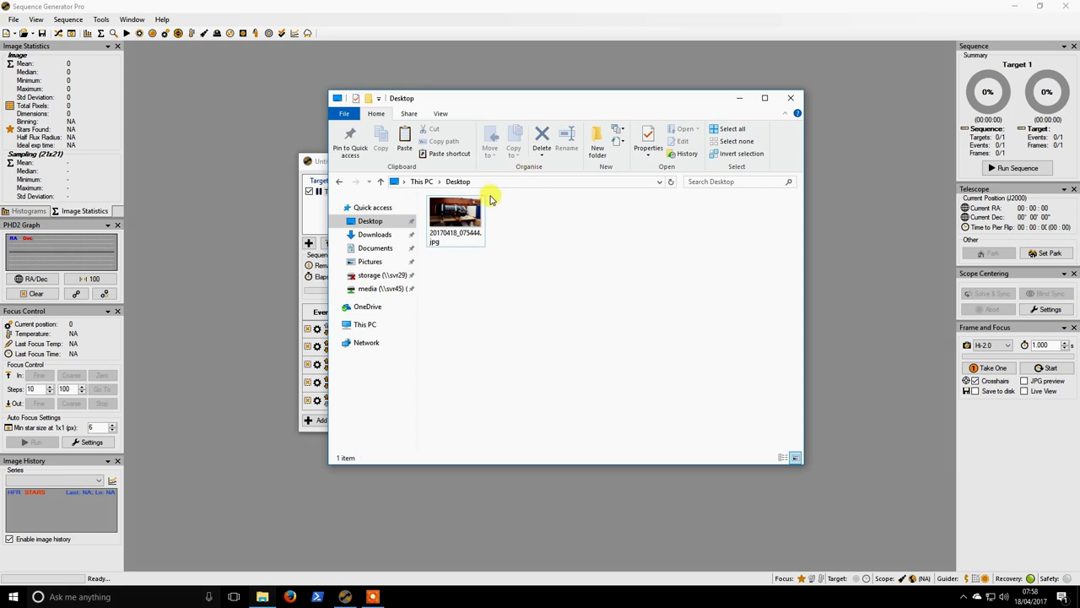
pyautogui.click(370, 326)
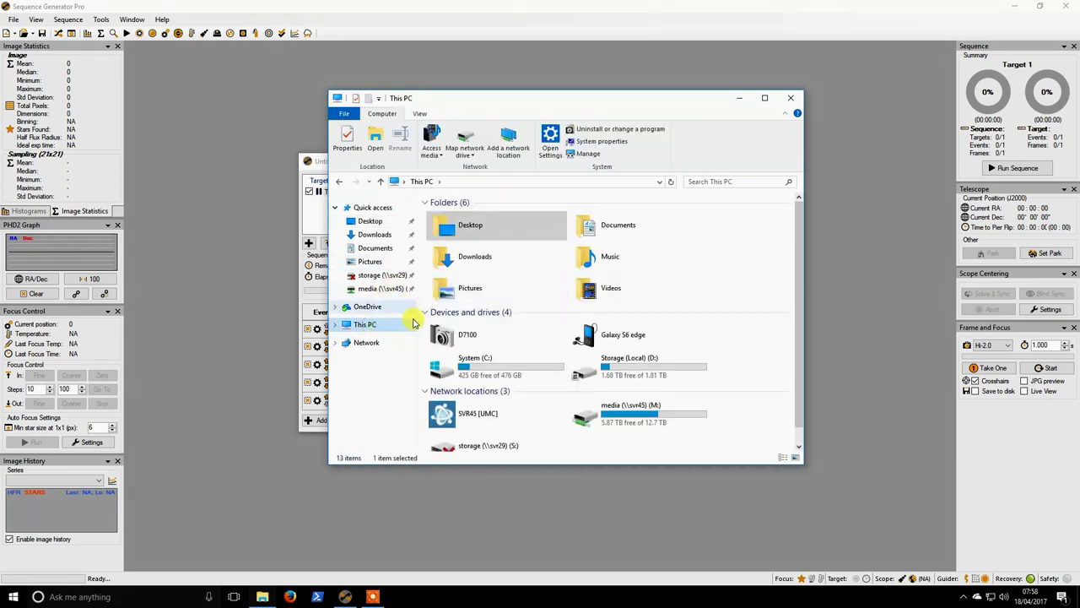
pyautogui.doubleClick(627, 368)
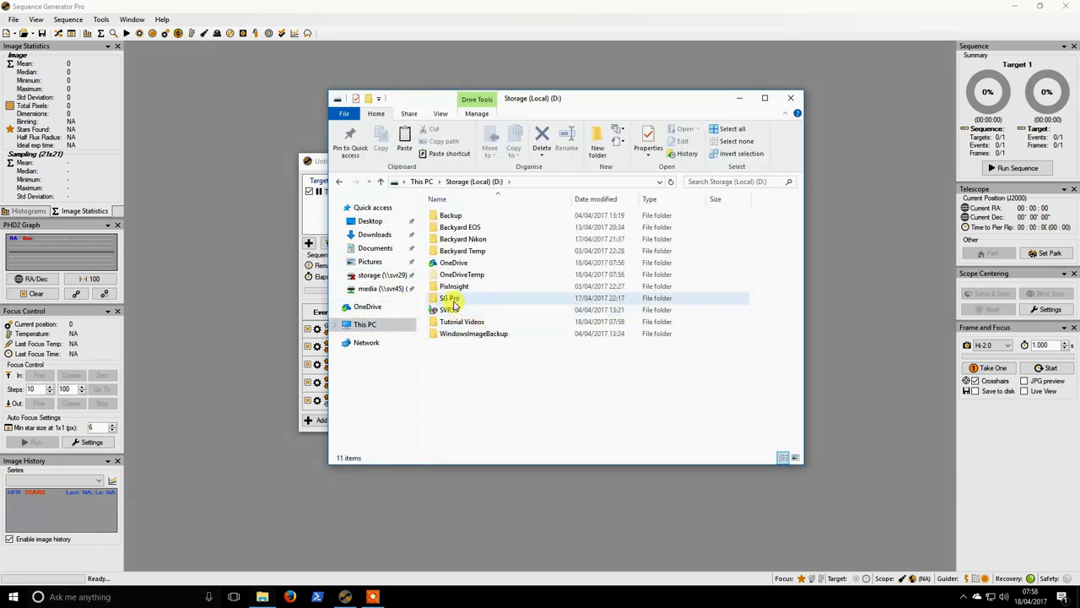
pyautogui.doubleClick(449, 299)
pyautogui.doubleClick(450, 215)
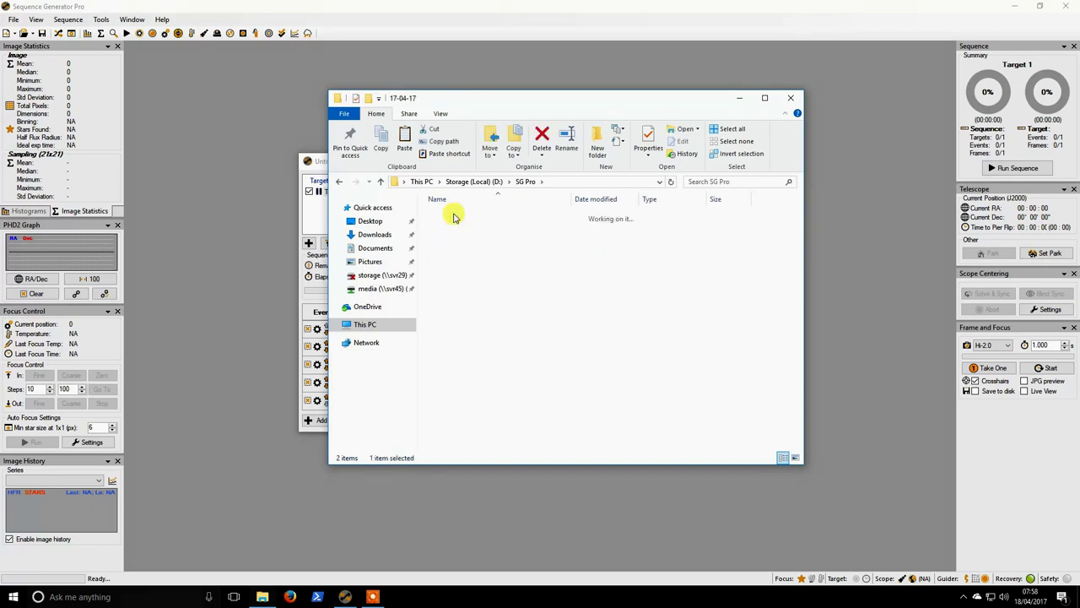
# - Browse the 240 and 120 frame folders, return to 17-04-17, and minimise File Explorer
pyautogui.doubleClick(447, 242)
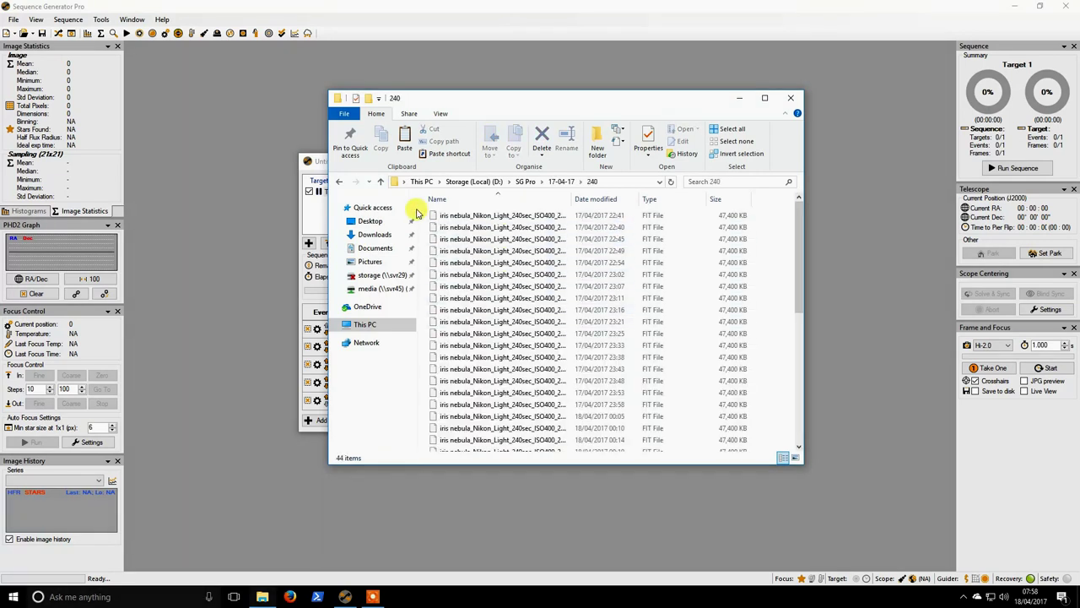
pyautogui.click(340, 182)
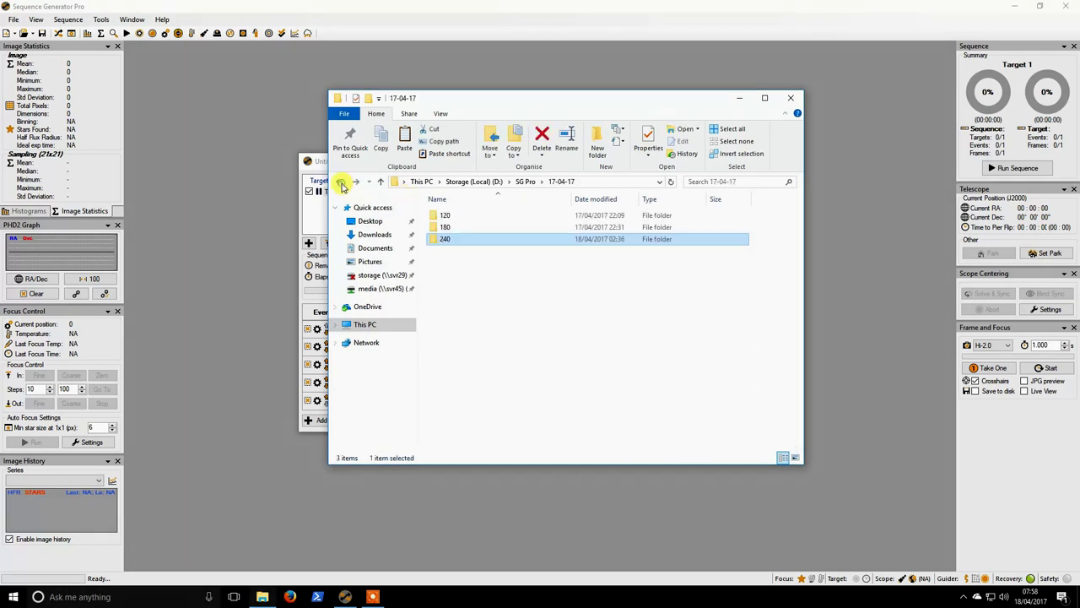
pyautogui.doubleClick(452, 217)
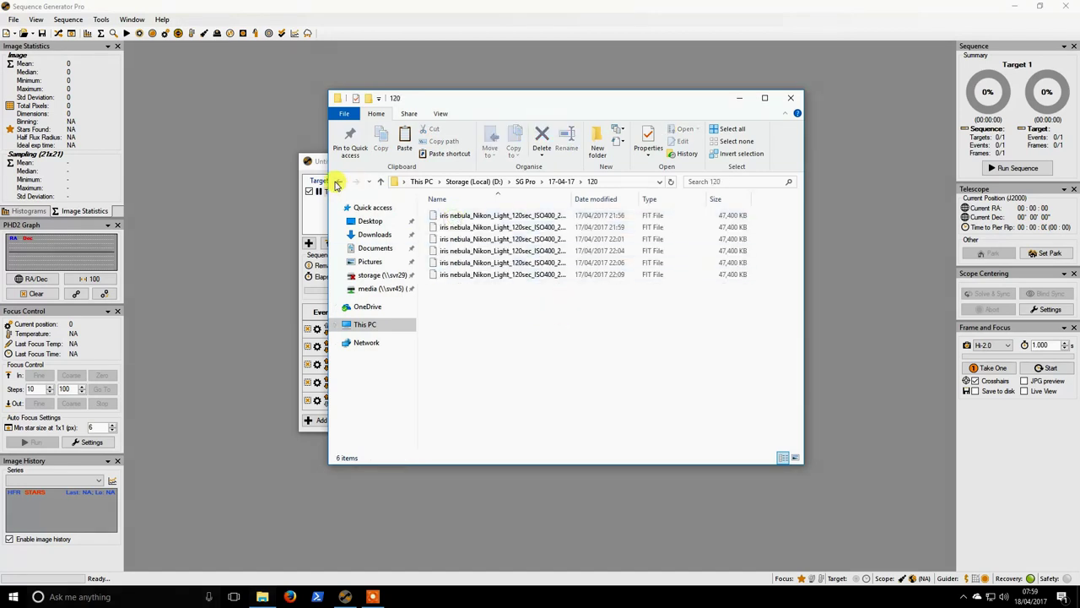
pyautogui.click(338, 182)
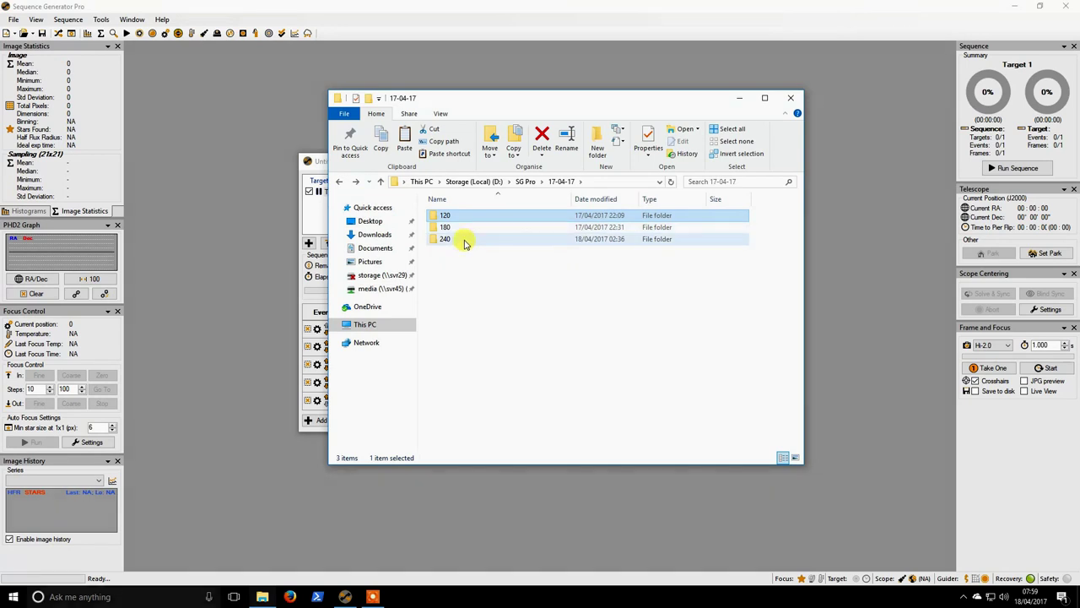
pyautogui.doubleClick(465, 242)
pyautogui.scroll(-3, 603, 349)
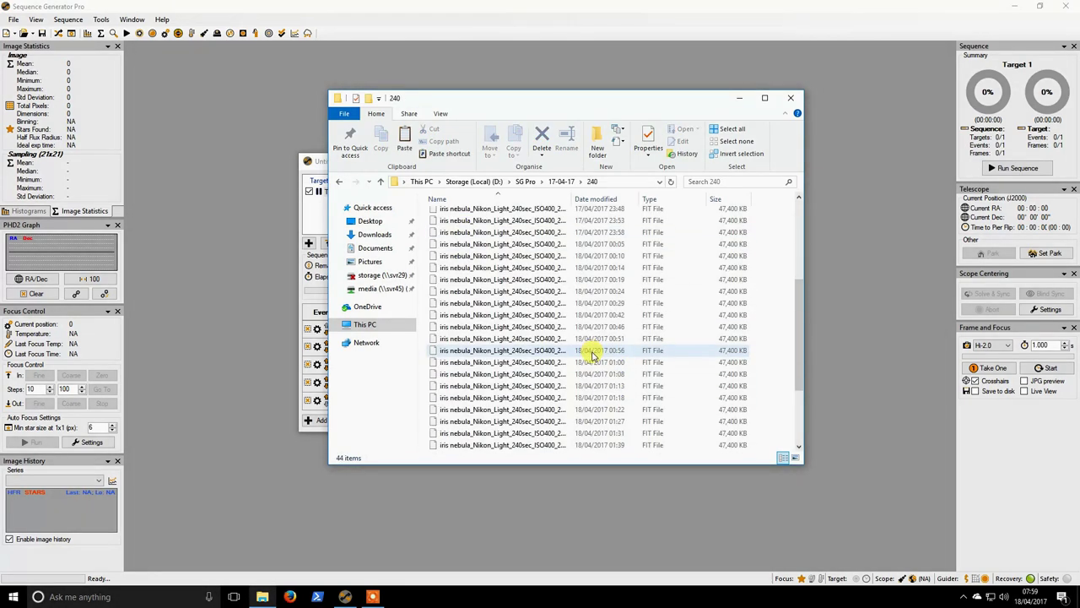
pyautogui.click(339, 181)
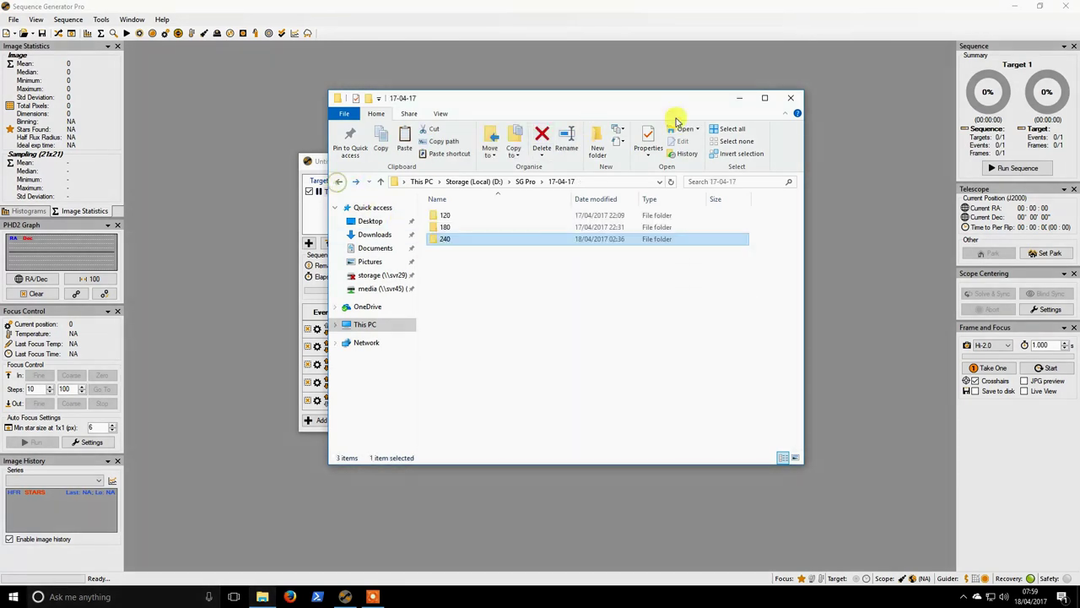
pyautogui.click(534, 185)
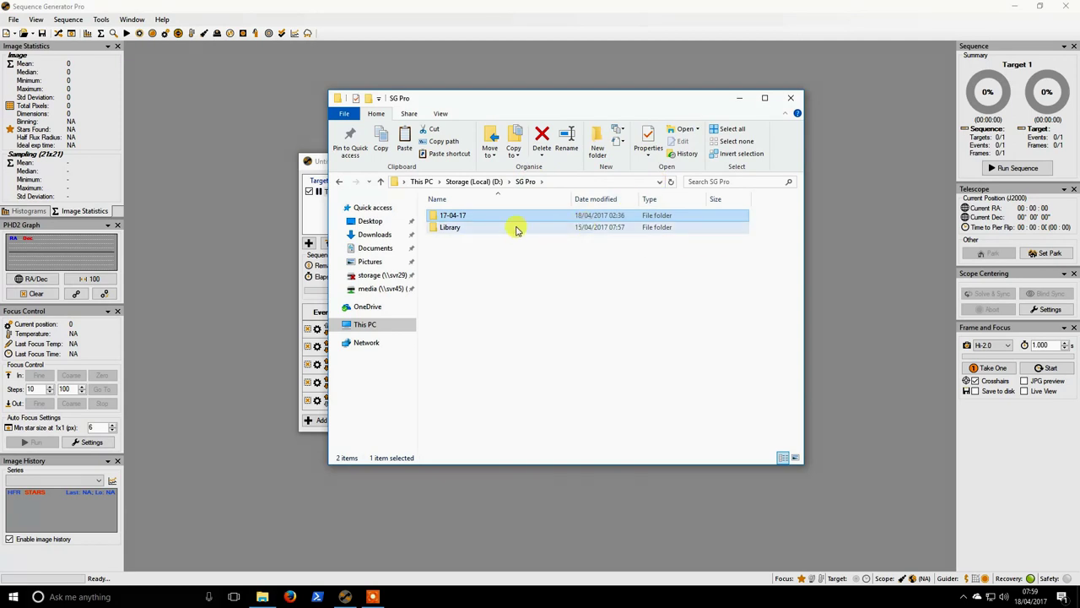
pyautogui.doubleClick(482, 217)
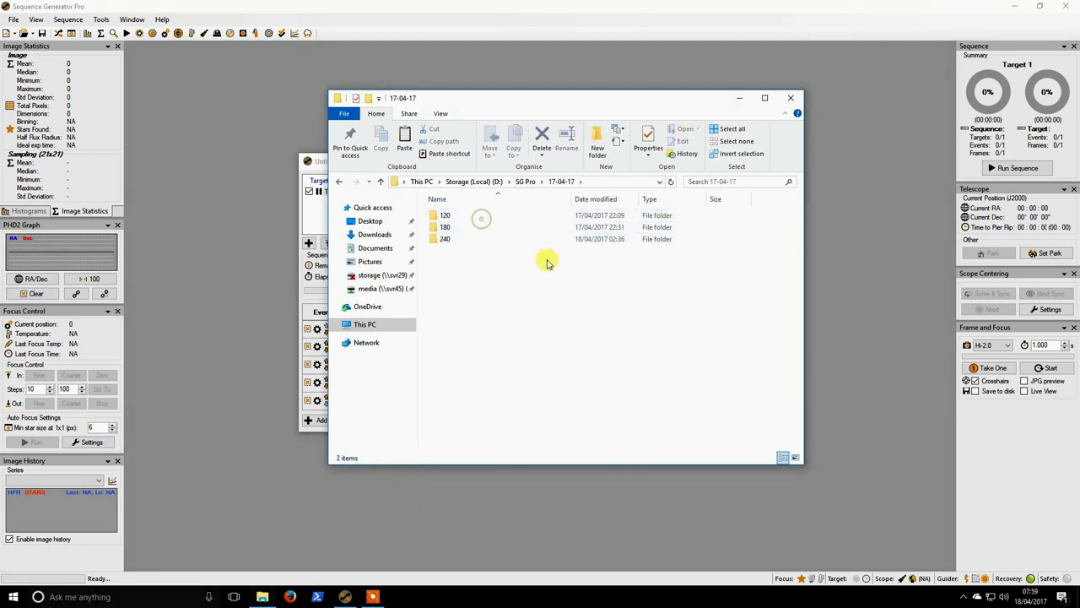
pyautogui.click(739, 98)
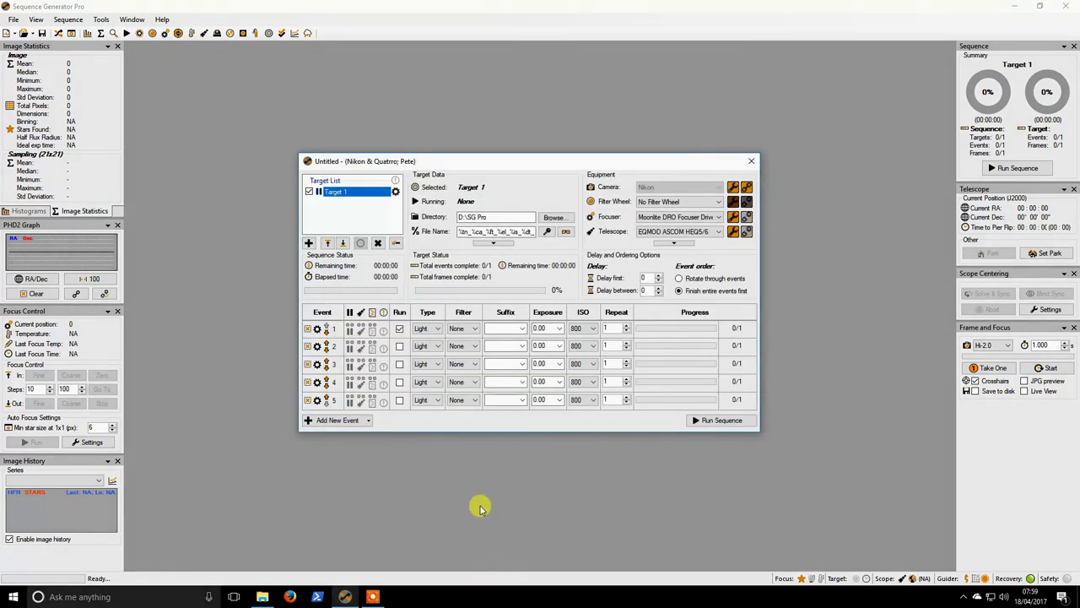
# - Show the Desktop folder and open 20170418_075444.jpg in Paint, then close Paint
pyautogui.click(262, 597)
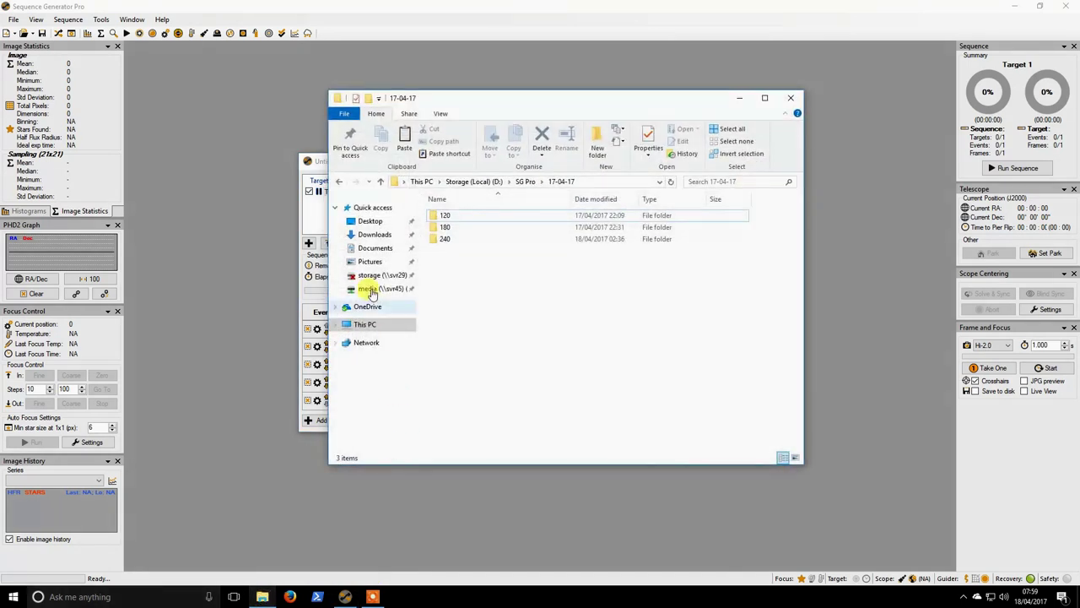
pyautogui.click(370, 221)
pyautogui.click(460, 217)
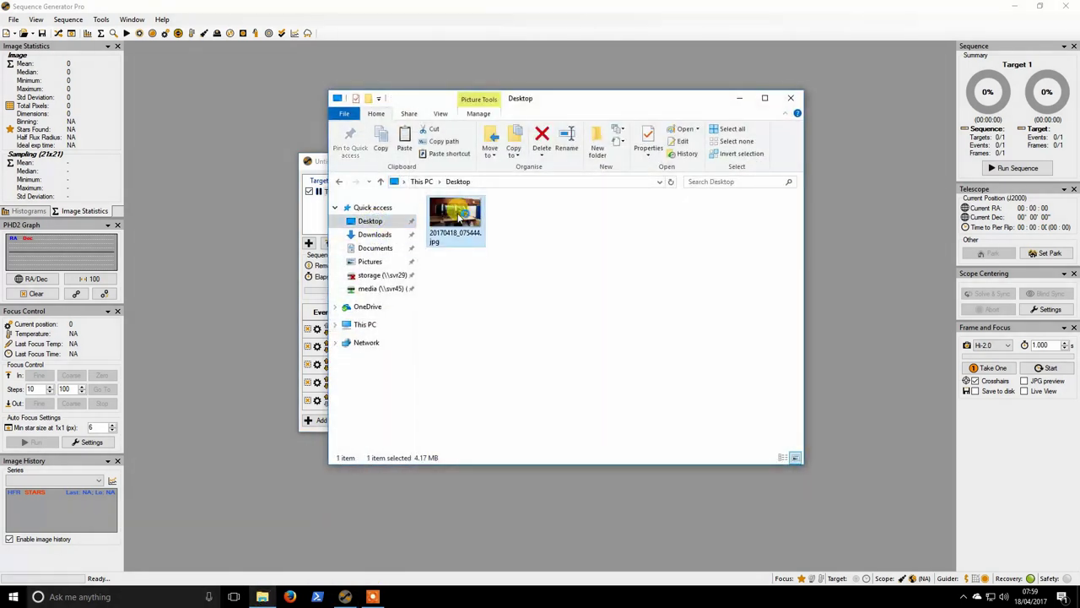
pyautogui.doubleClick(601, 41)
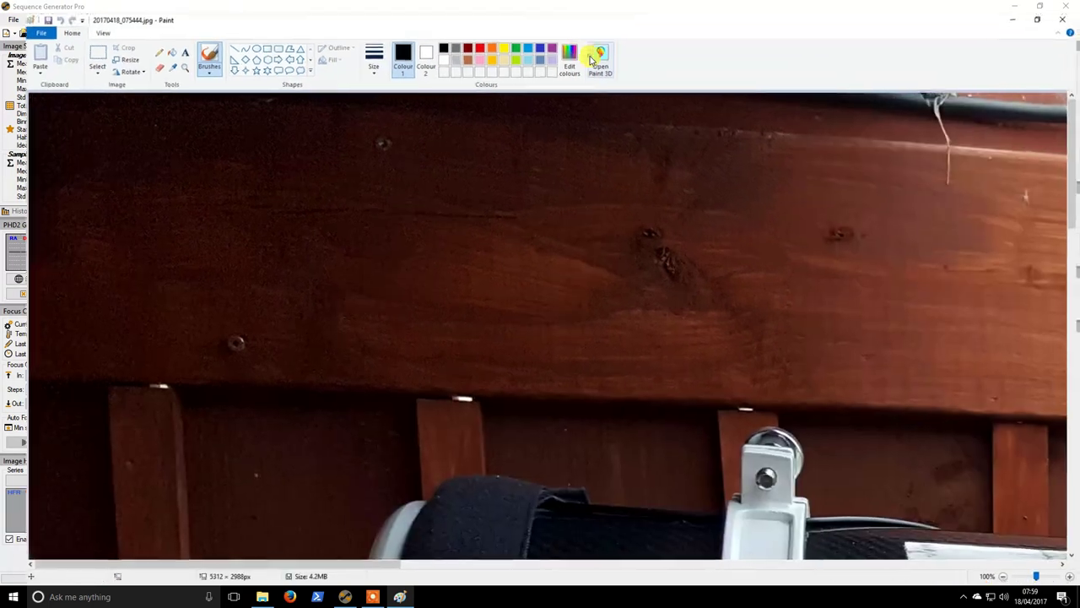
pyautogui.click(1071, 7)
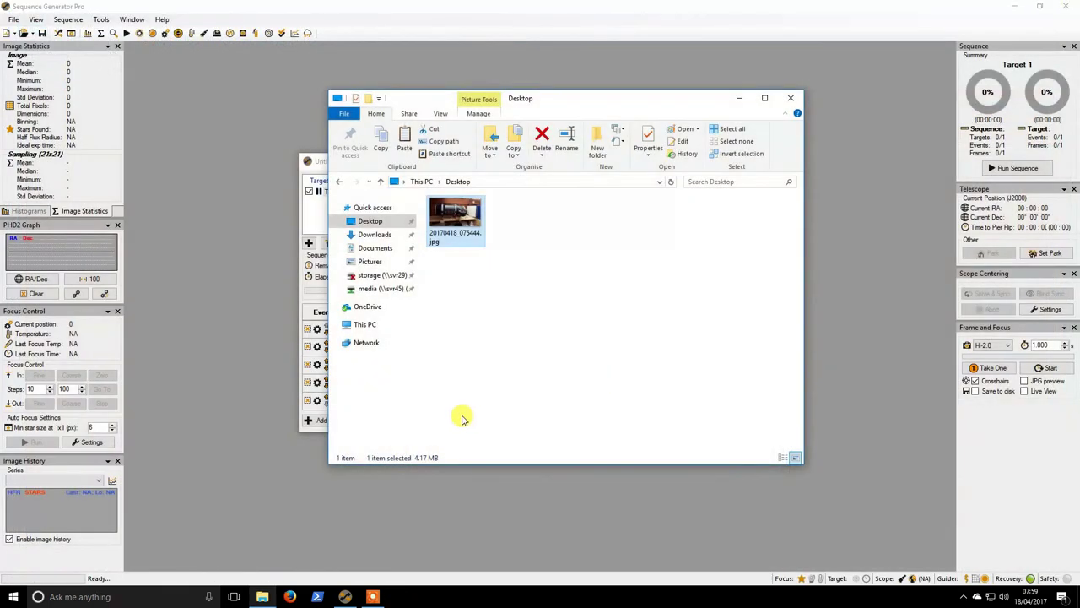
# - Open 20170418_075444.jpg with the Photos app
pyautogui.rightClick(454, 216)
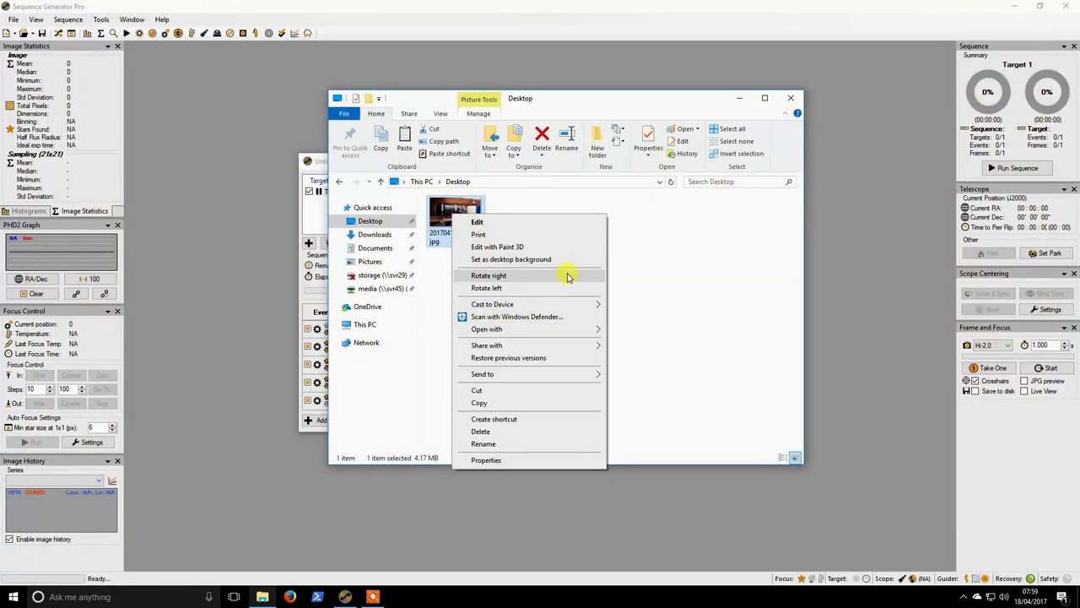
pyautogui.moveTo(568, 332)
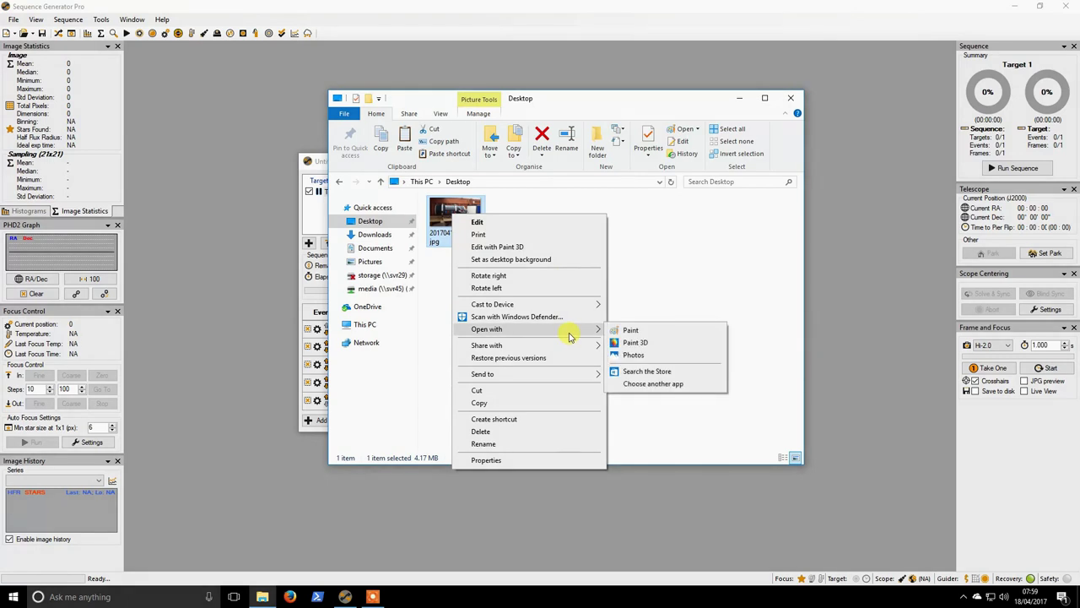
pyautogui.click(662, 355)
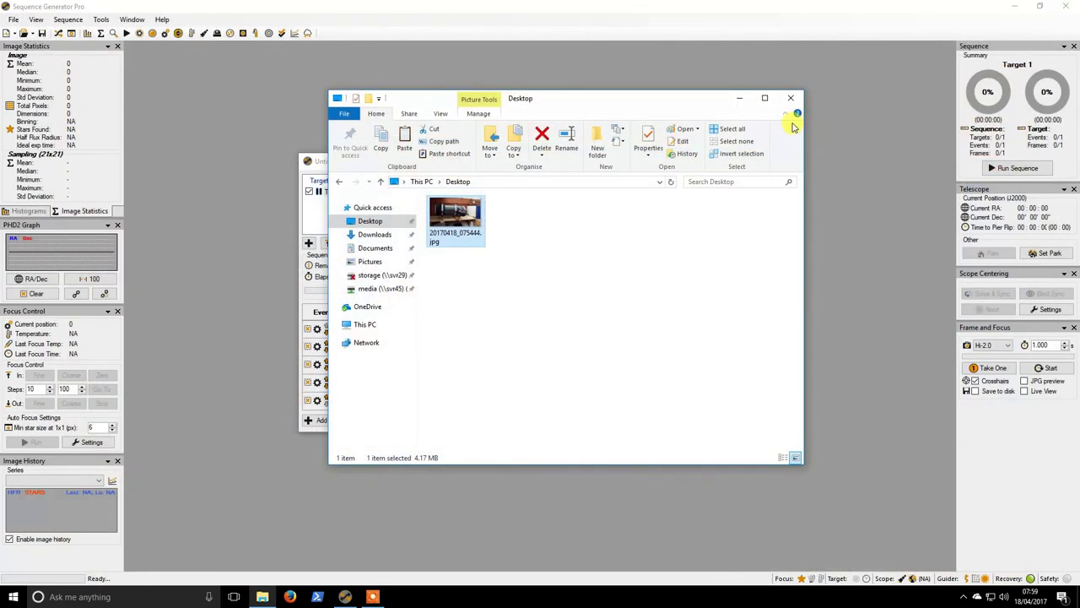
# - Rename Target 1 to Flat and set its save folder to D:\SG Pro\17-04-17
pyautogui.click(739, 98)
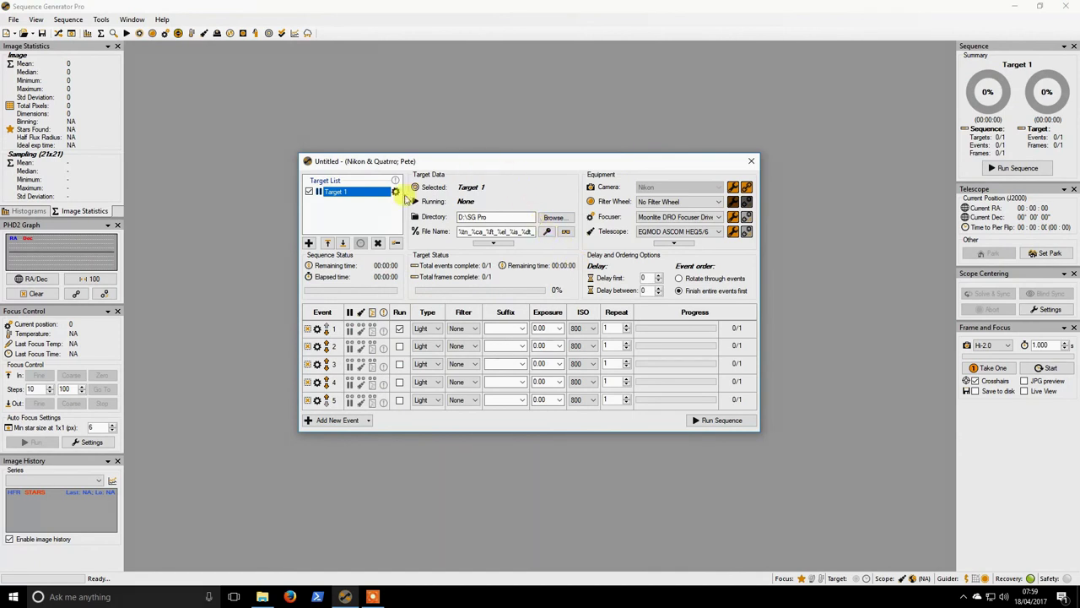
pyautogui.click(396, 193)
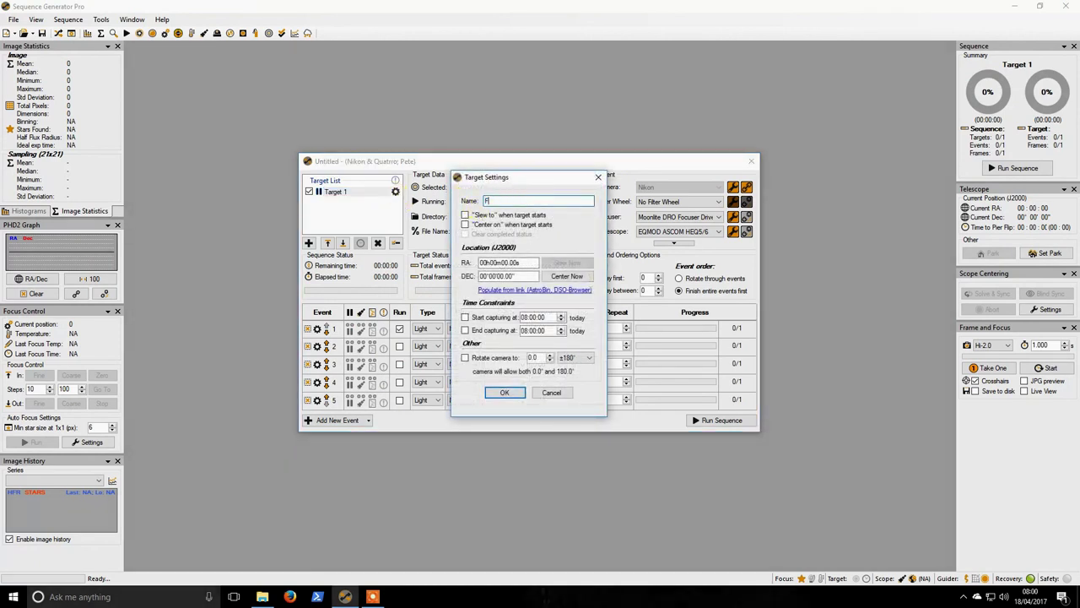
pyautogui.click(505, 392)
pyautogui.click(547, 226)
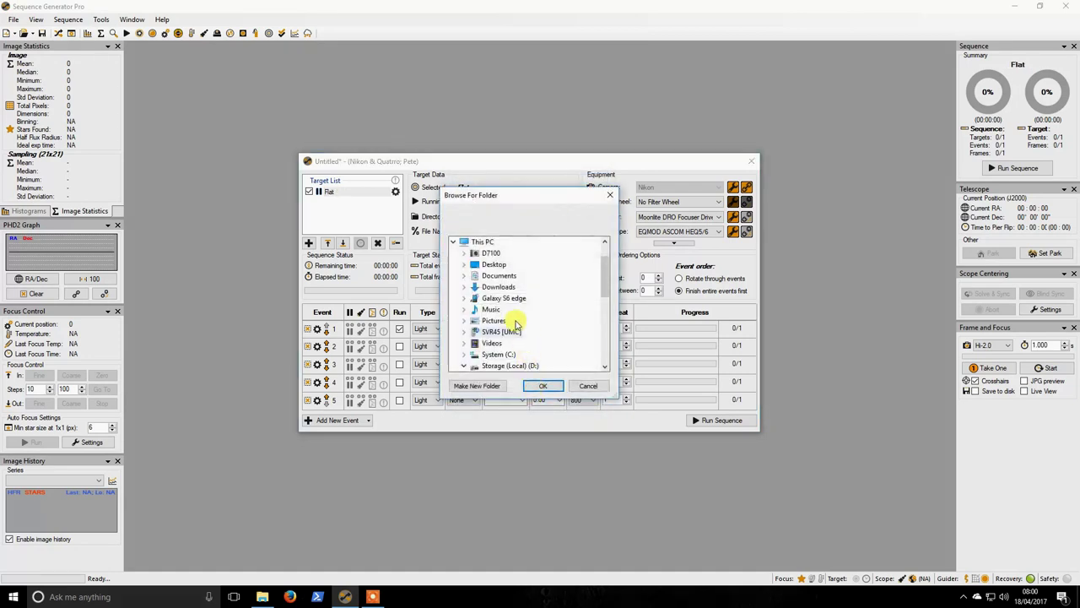
pyautogui.moveTo(601, 280); pyautogui.dragTo(611, 320)
pyautogui.click(515, 309)
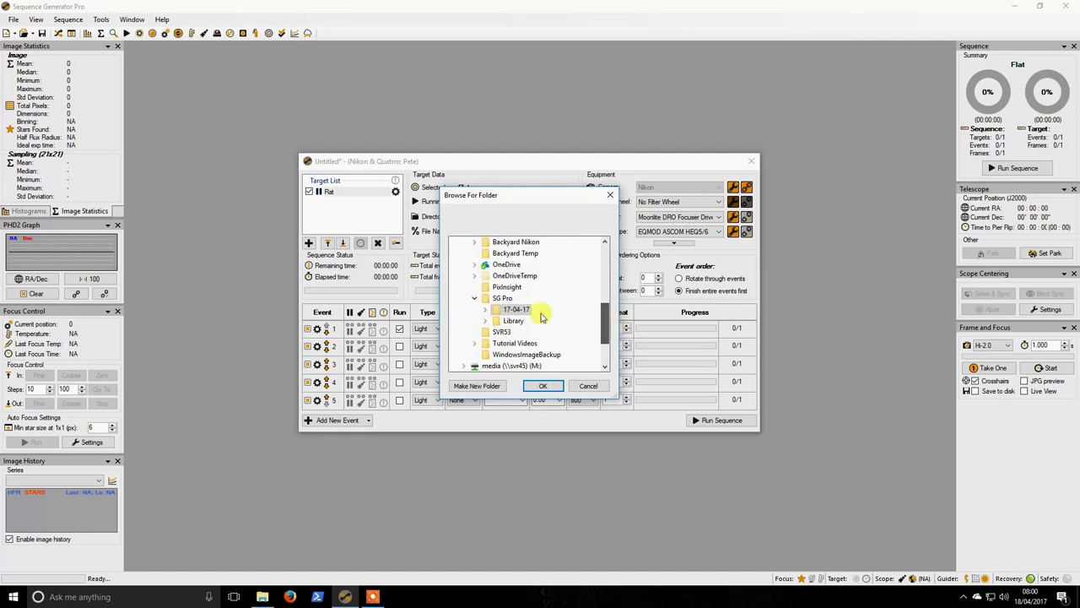
pyautogui.click(536, 386)
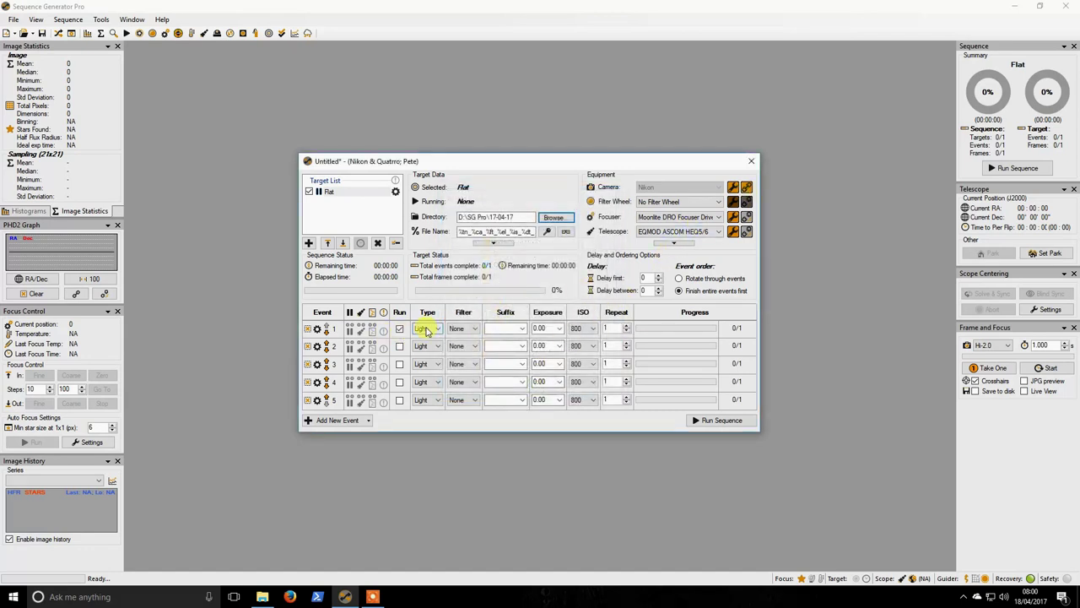
# - Make event 1 a Flat frame at 0.01 s exposure and ISO 400
pyautogui.click(427, 329)
pyautogui.click(429, 356)
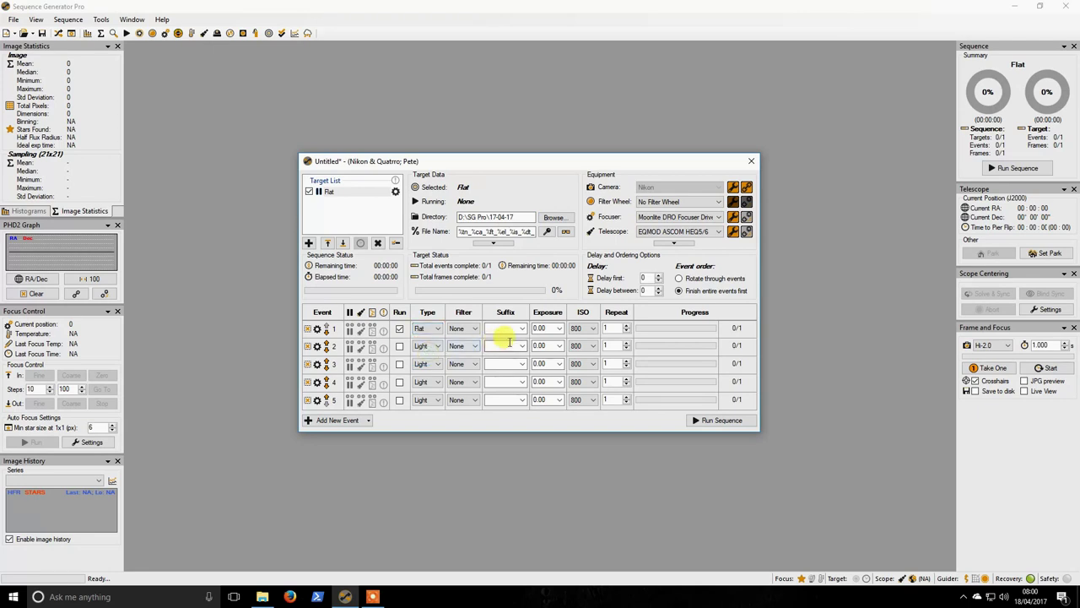
pyautogui.click(545, 327)
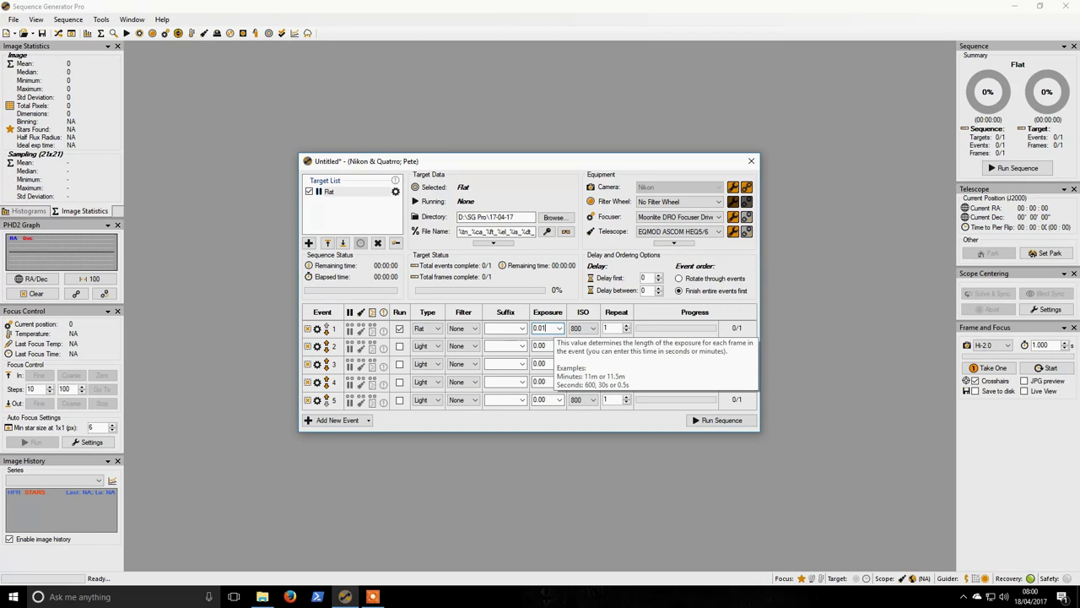
pyautogui.click(591, 328)
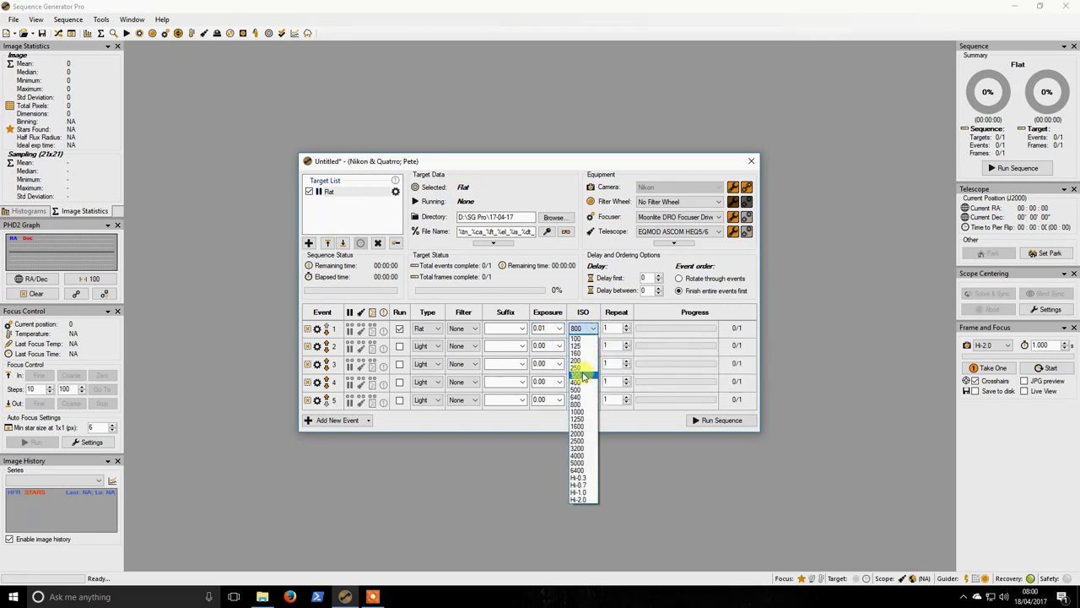
pyautogui.click(580, 383)
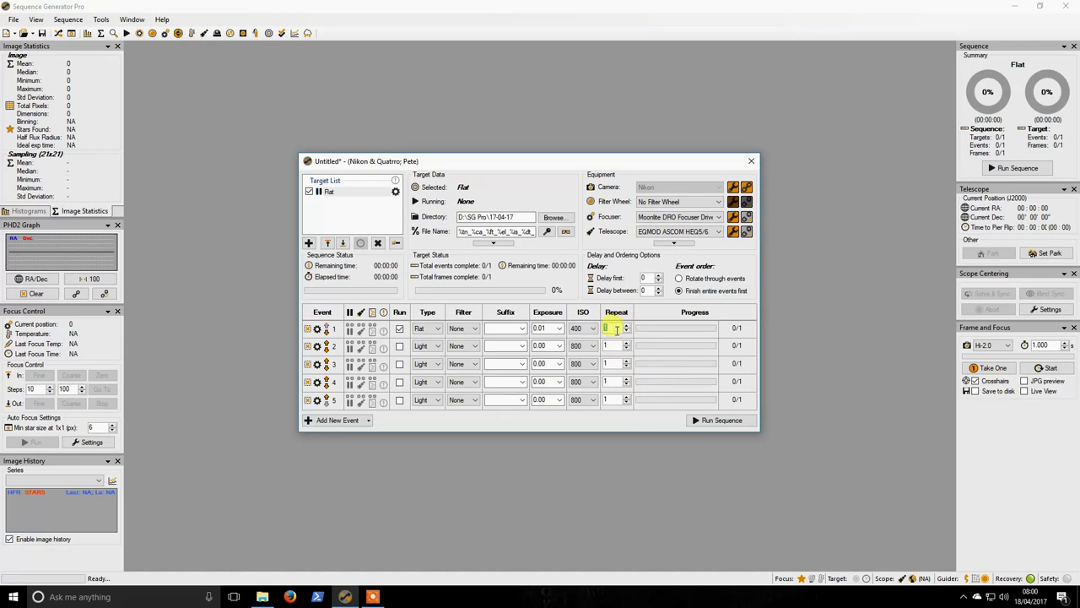
# - Set event 1 to repeat 100 times, start the flat run, then pause it and check the histogram
pyautogui.write('100')
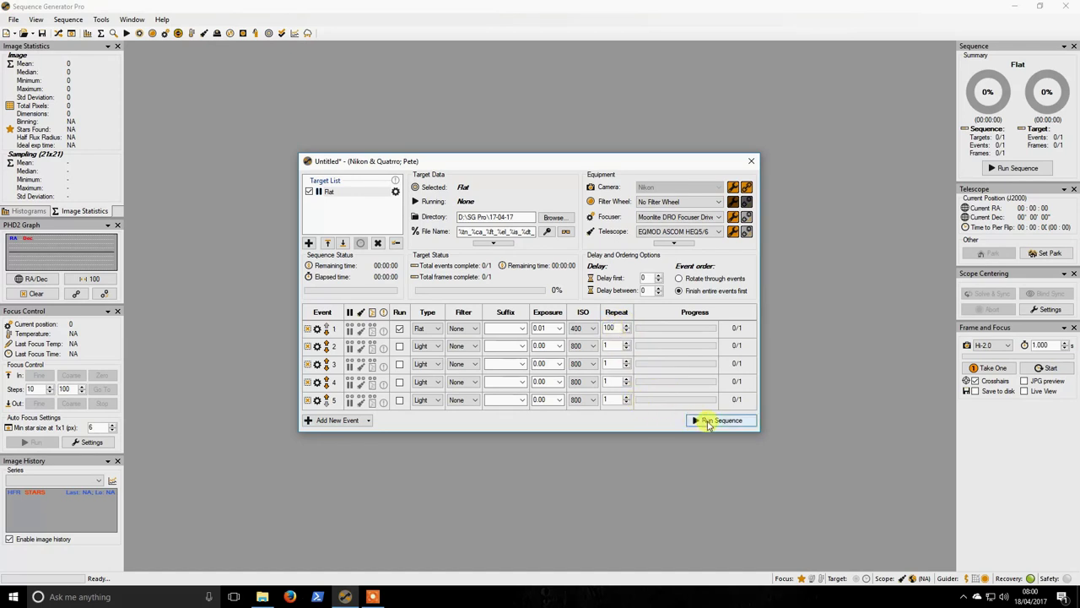
pyautogui.click(714, 419)
pyautogui.click(716, 420)
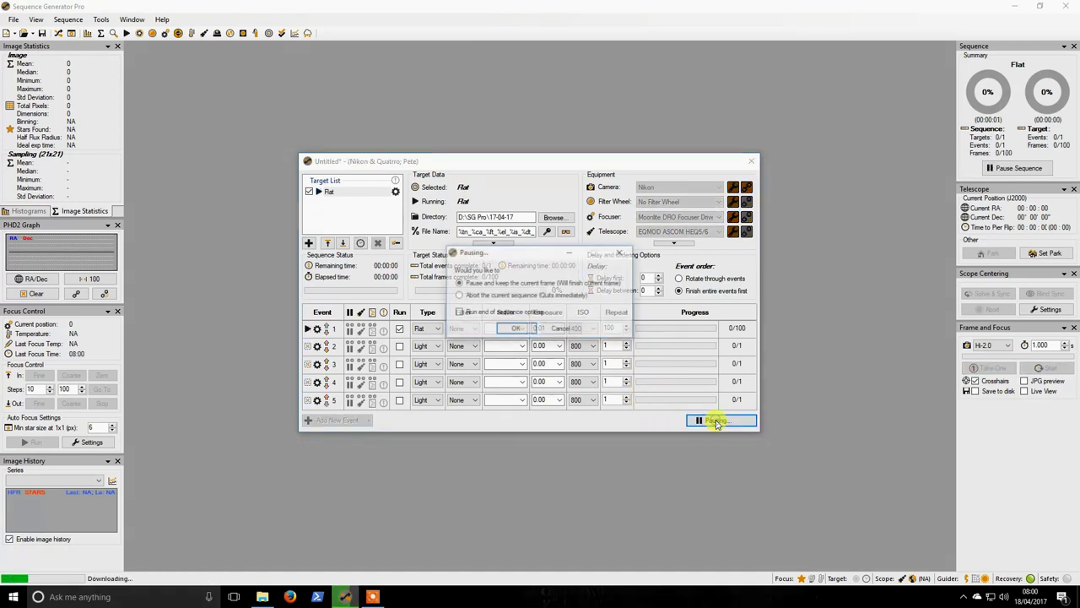
pyautogui.click(518, 330)
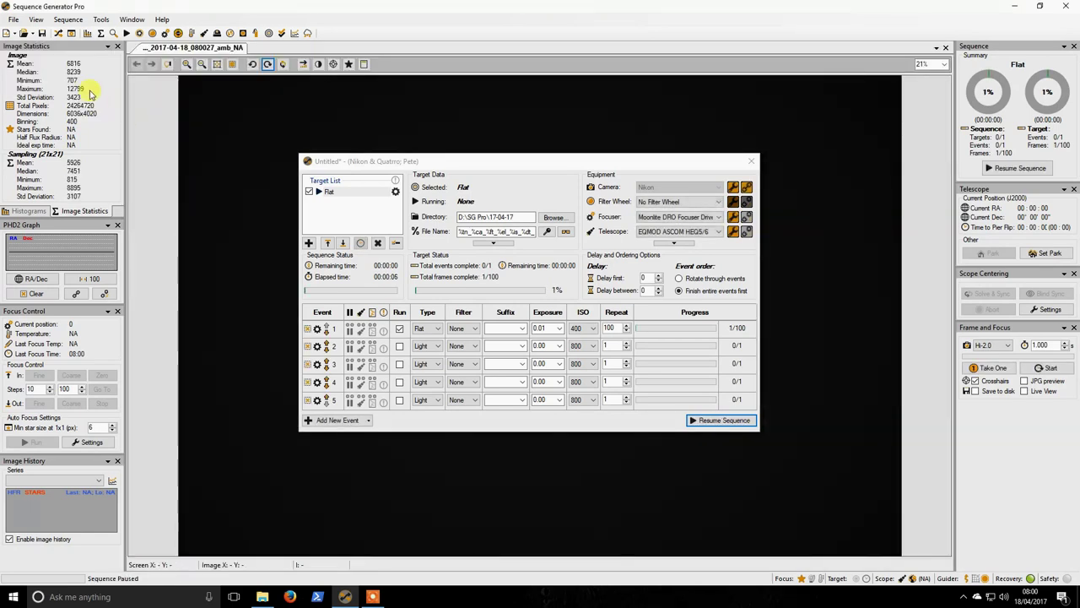
pyautogui.click(32, 212)
pyautogui.click(80, 211)
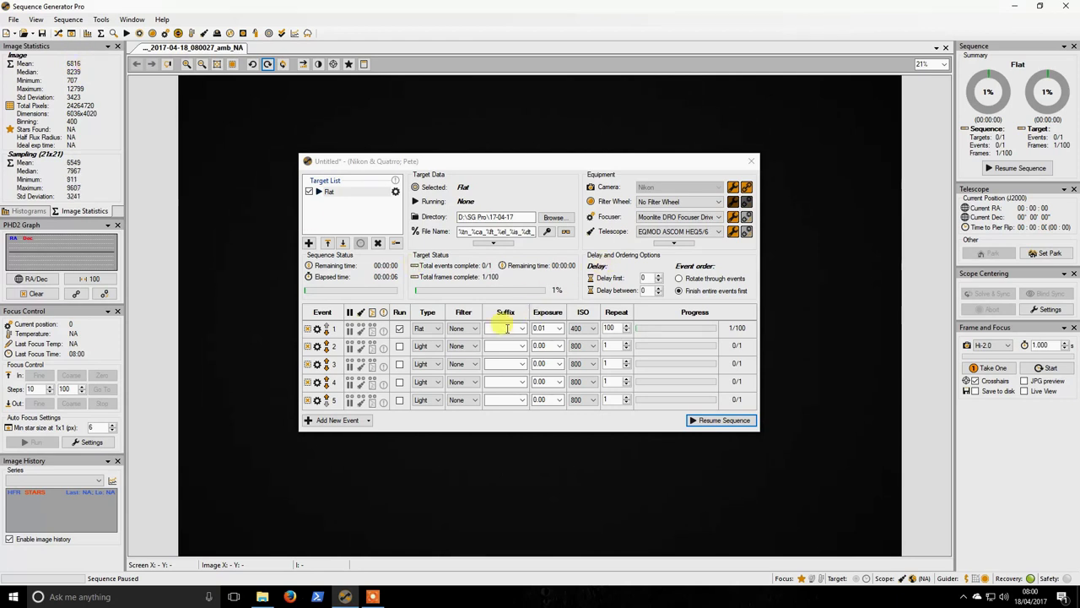
# - Raise event 1's exposure to 0.03 s, resume, then pause again and check the new histogram
pyautogui.click(545, 328)
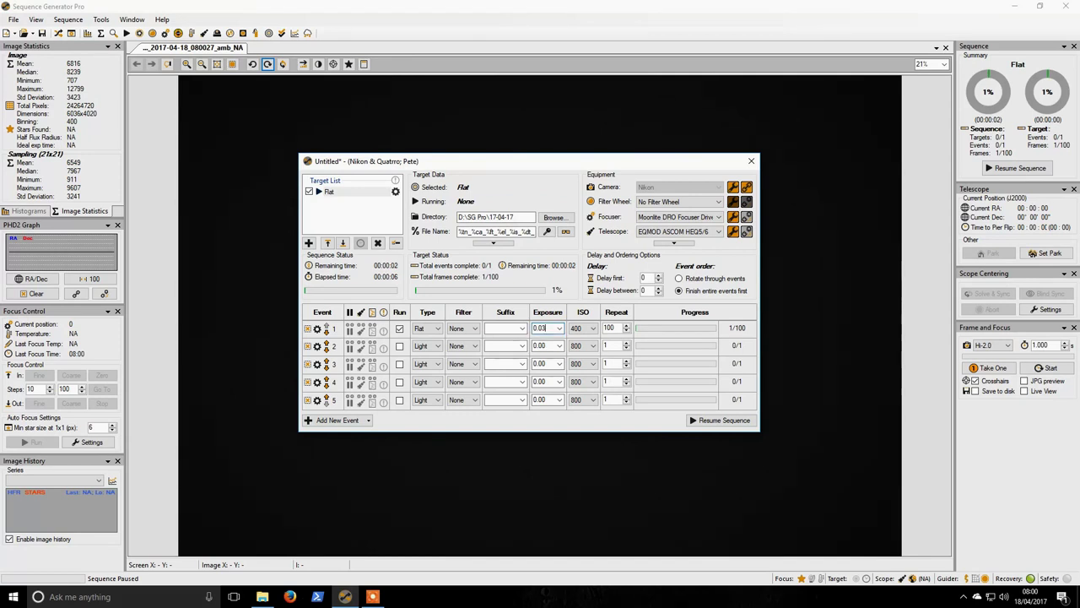
pyautogui.click(717, 419)
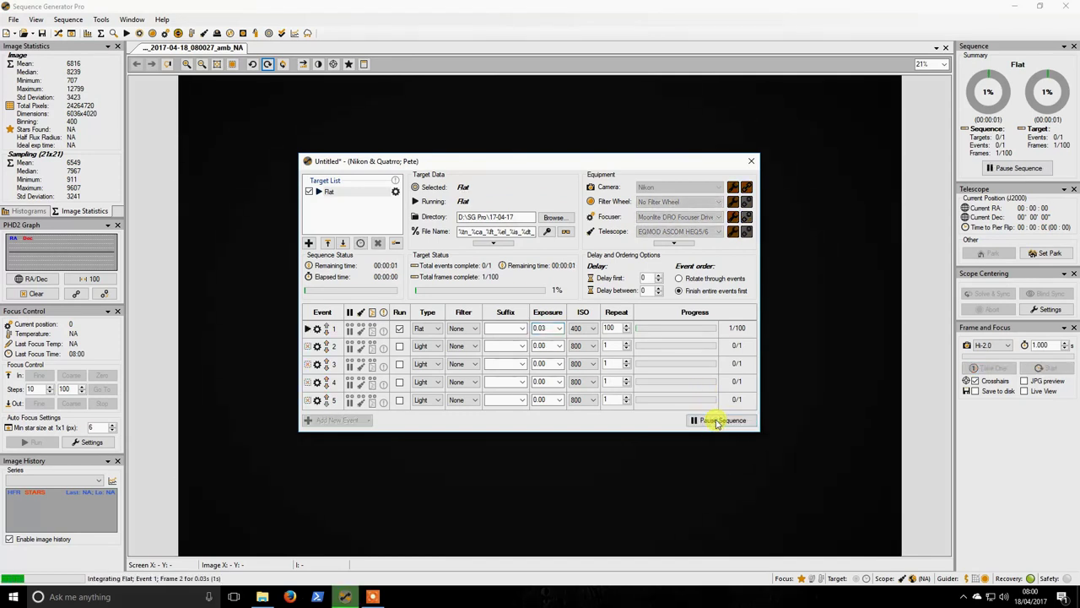
pyautogui.click(716, 420)
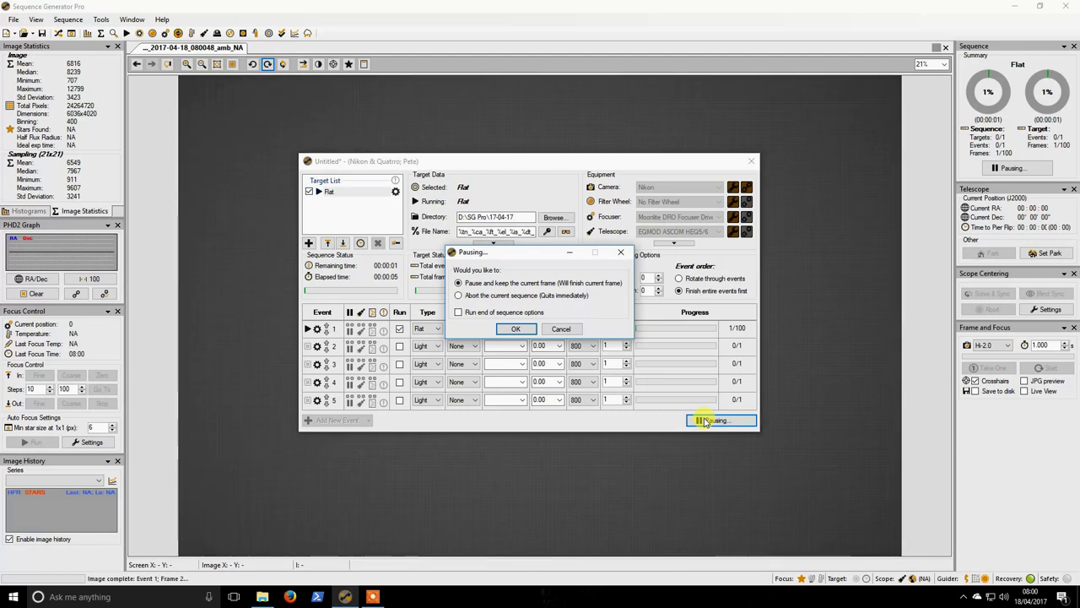
pyautogui.click(529, 329)
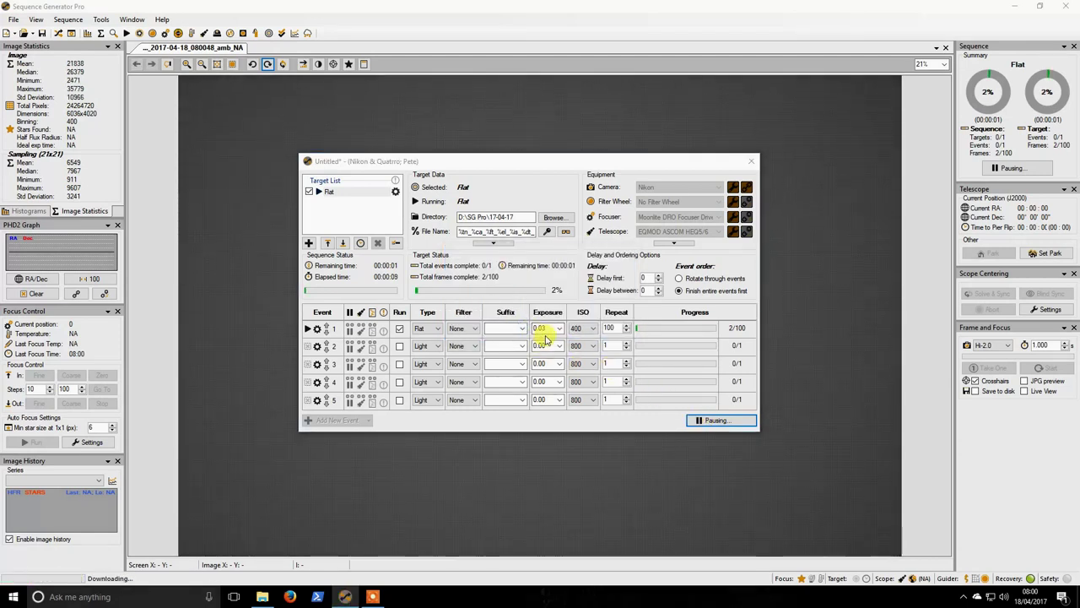
pyautogui.click(32, 211)
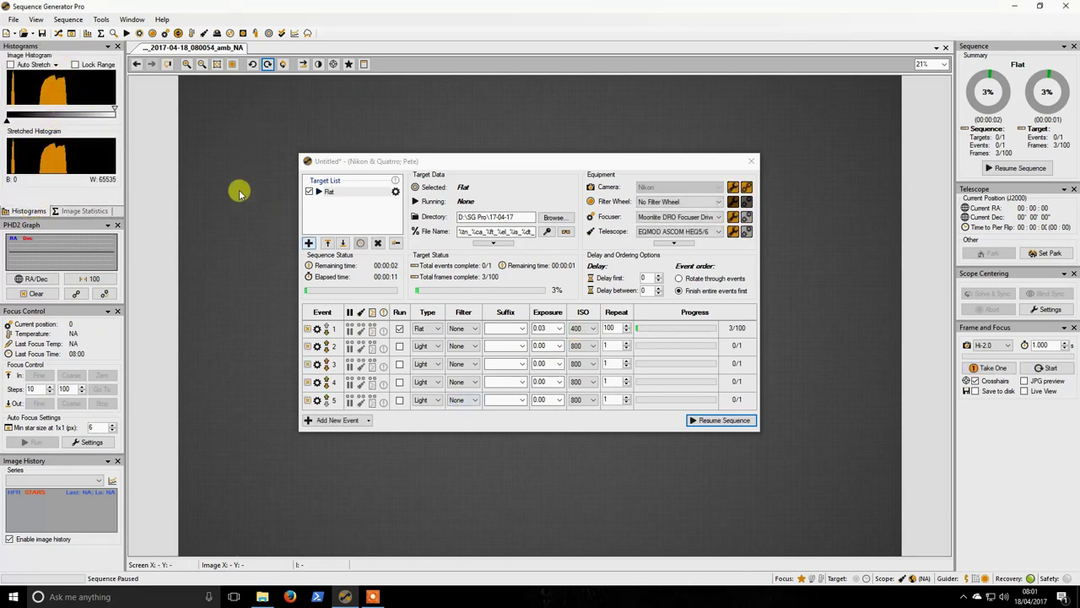
# - Raise the repeat count to 101, let all 101 flats finish, then bring up File Explorer
pyautogui.click(627, 326)
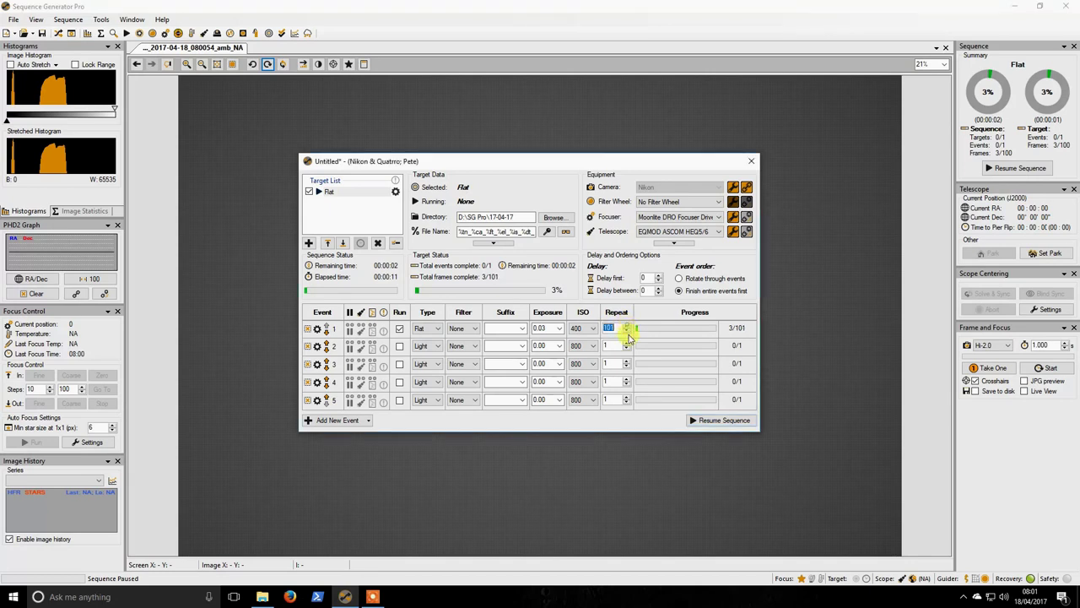
pyautogui.click(720, 422)
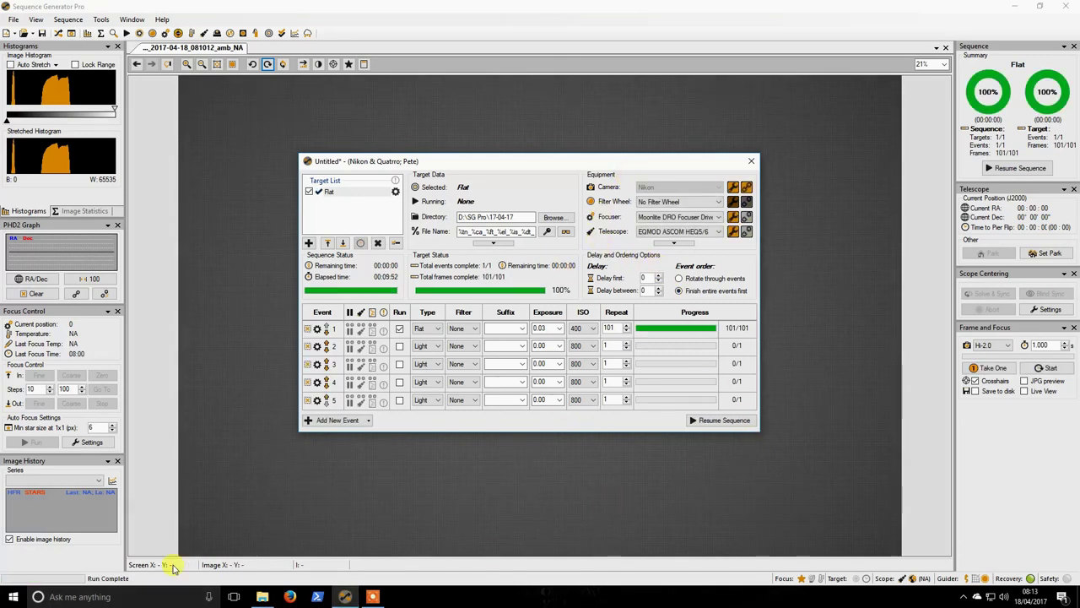
pyautogui.click(262, 596)
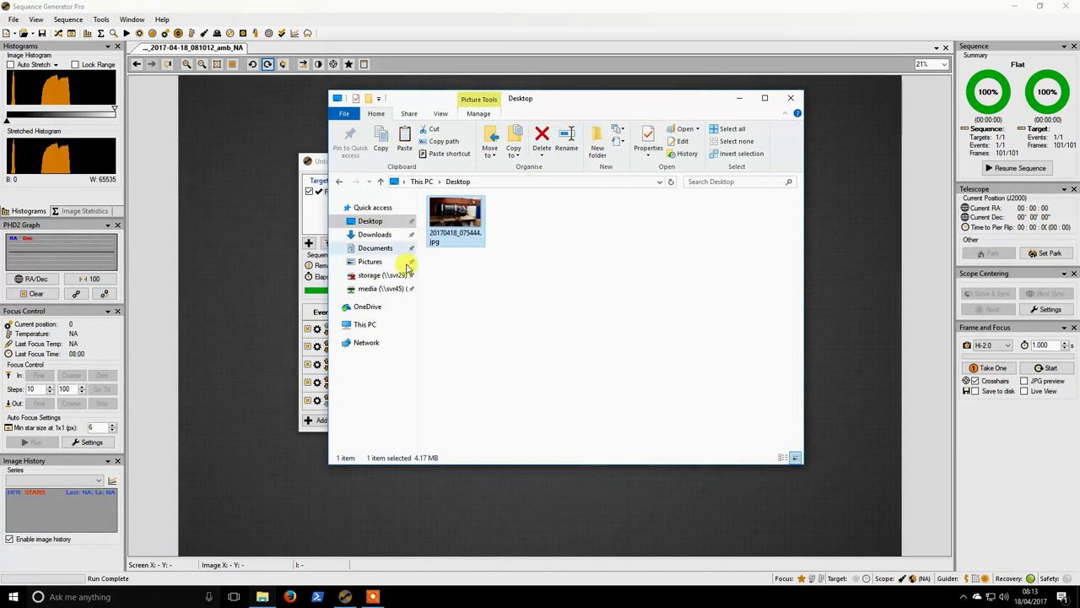
# - Navigate File Explorer to D:\SG Pro\17-04-17
pyautogui.click(368, 325)
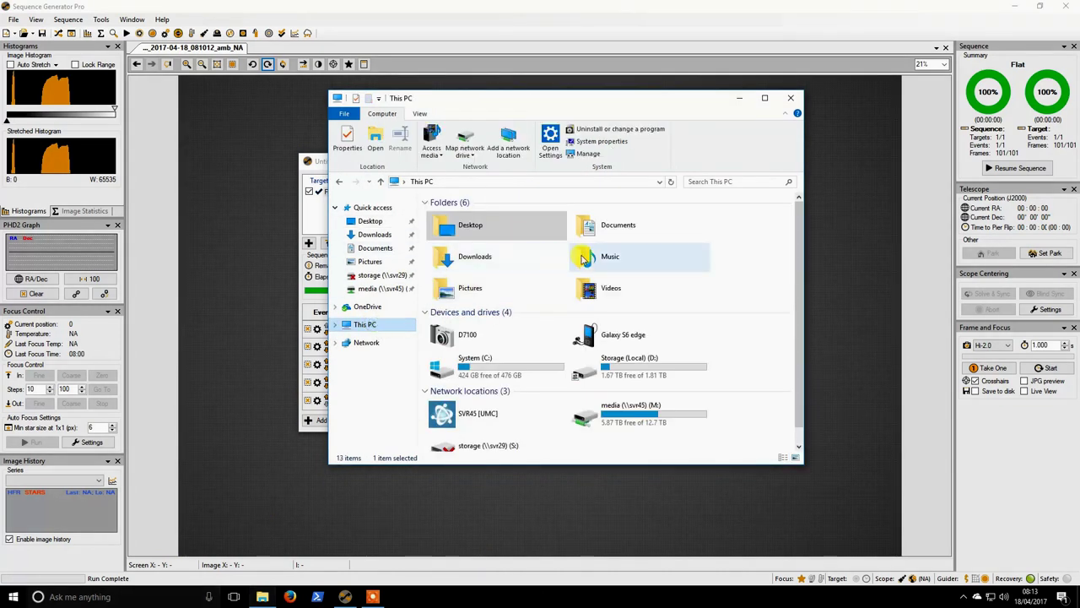
pyautogui.doubleClick(620, 374)
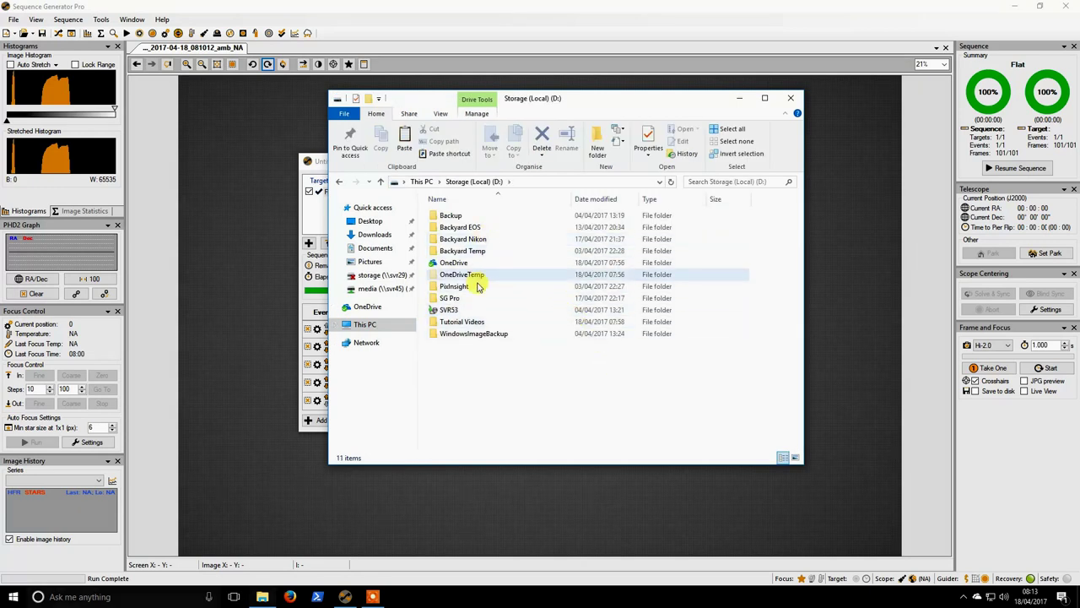
pyautogui.doubleClick(473, 297)
pyautogui.doubleClick(469, 217)
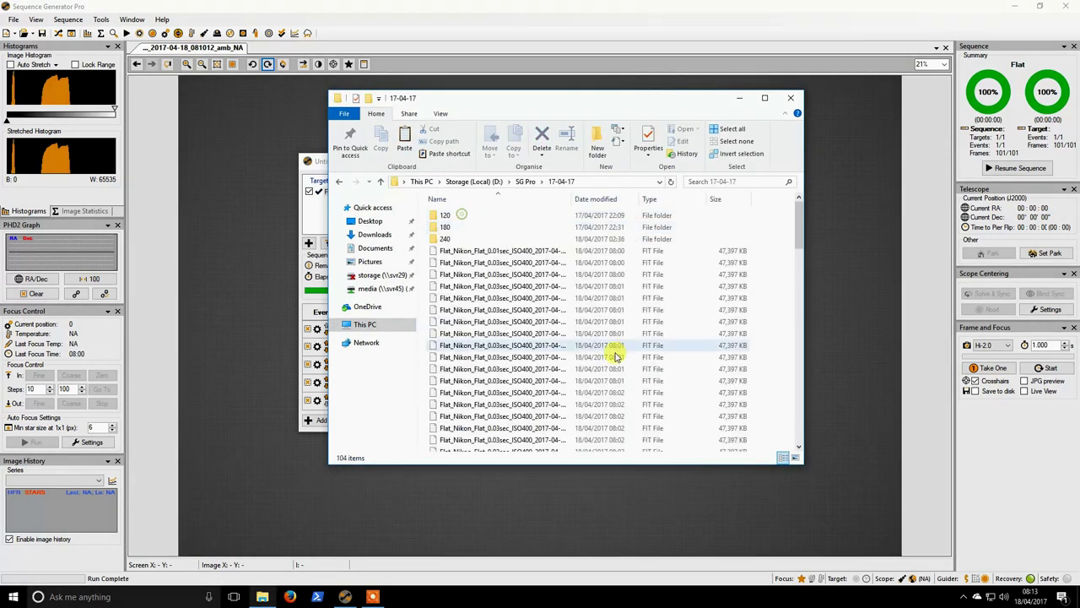
pyautogui.rightClick(768, 260)
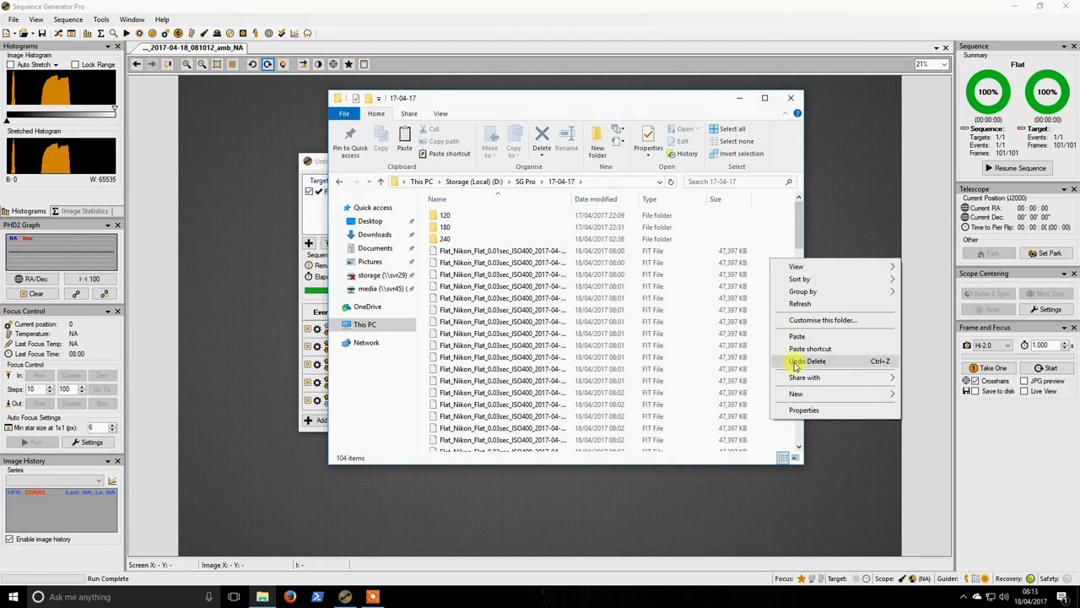
pyautogui.click(784, 213)
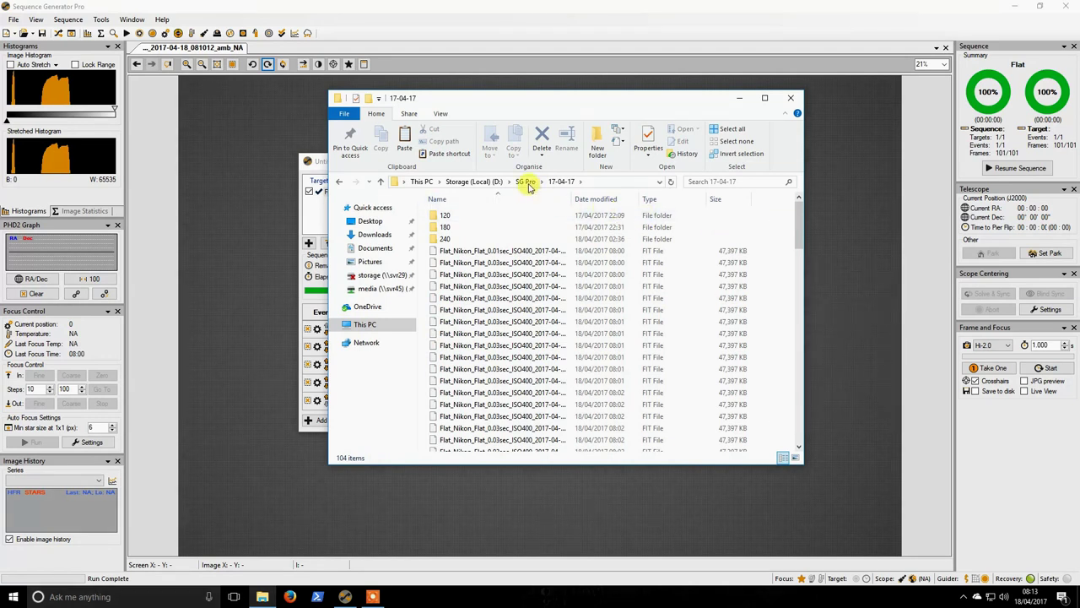
pyautogui.click(527, 182)
pyautogui.doubleClick(454, 216)
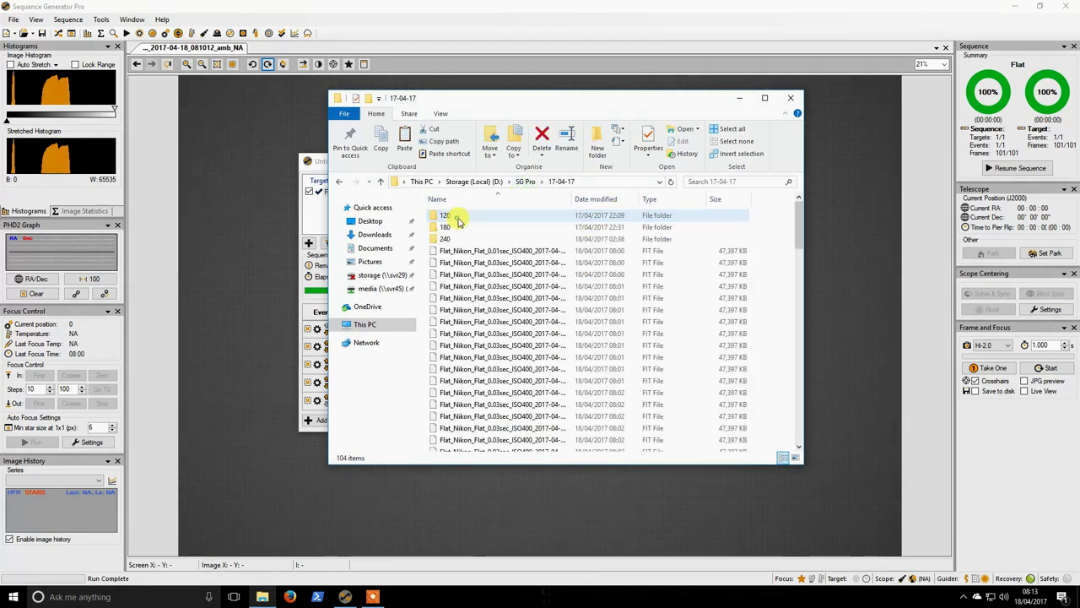
# - Create a new folder named Flats in 17-04-17
pyautogui.rightClick(777, 270)
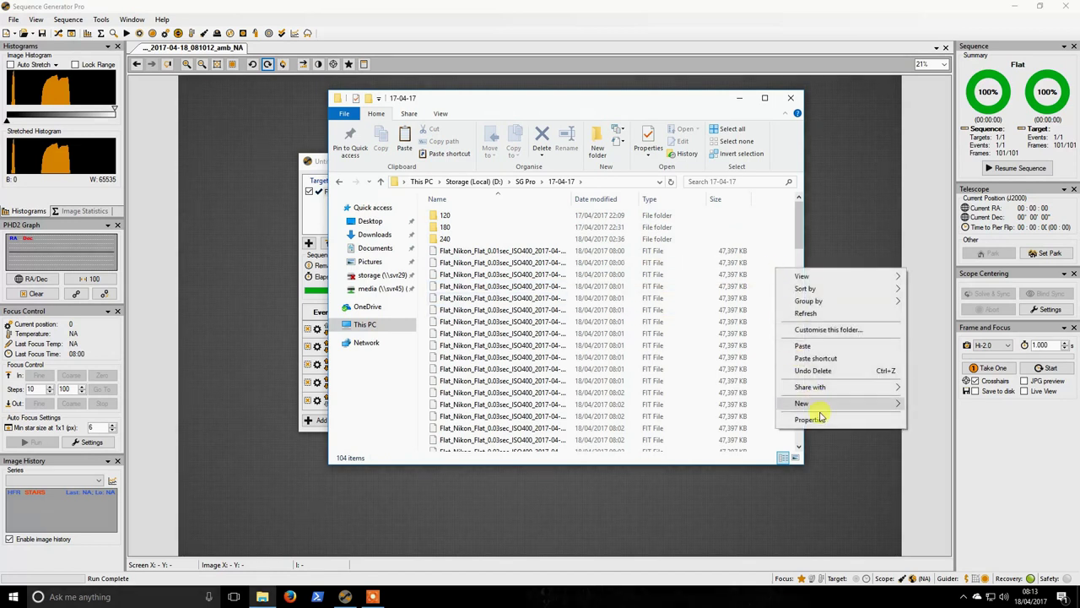
pyautogui.moveTo(810, 403)
pyautogui.click(935, 406)
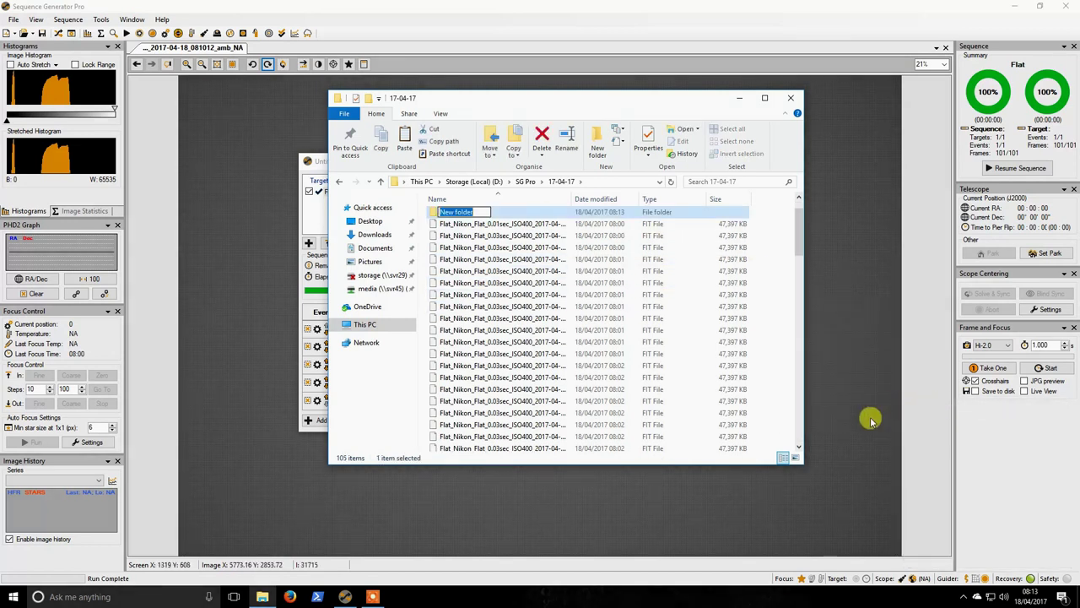
pyautogui.write('Flats')
pyautogui.press('Return')
# - Select all 101 Flat_Nikon frame files and move them into Flats
pyautogui.click(731, 225)
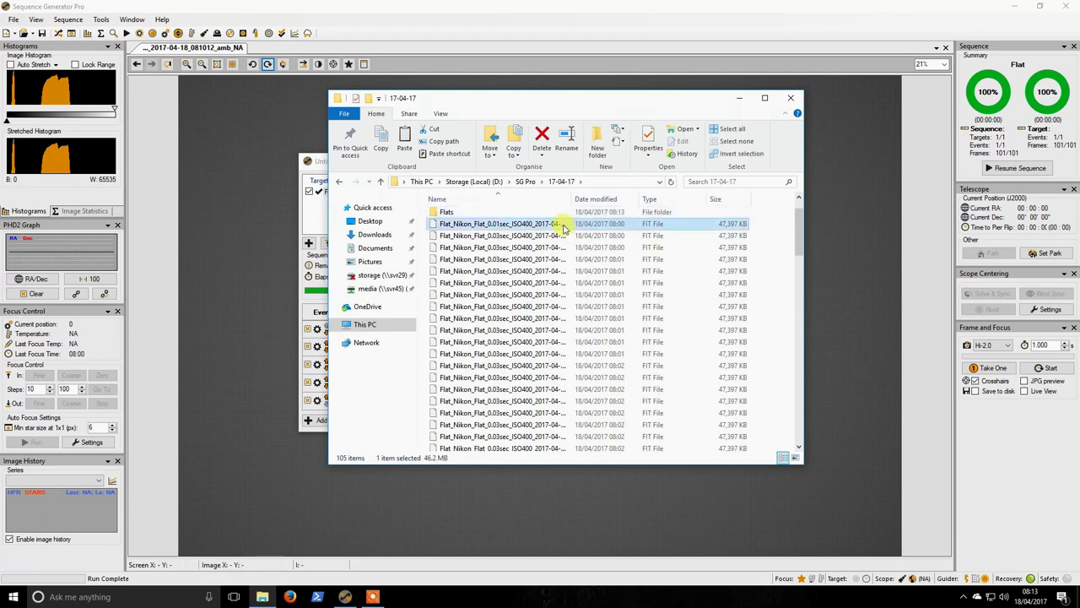
pyautogui.moveTo(799, 232); pyautogui.dragTo(883, 429)
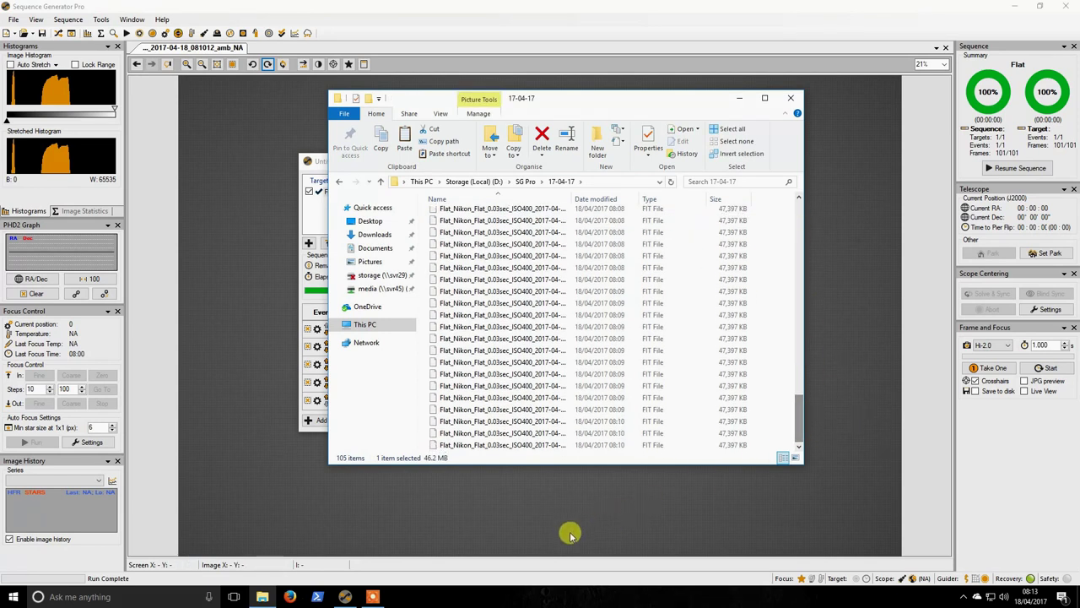
pyautogui.keyDown('shift'); pyautogui.click(518, 445); pyautogui.keyUp('shift')
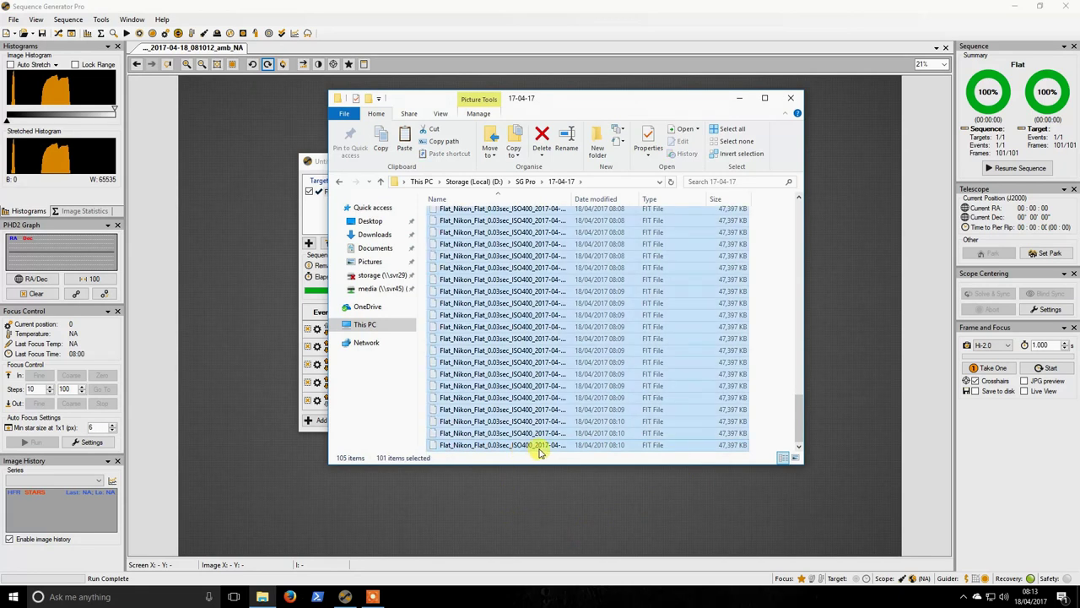
pyautogui.scroll(5, 557, 421)
pyautogui.scroll(20, 557, 405)
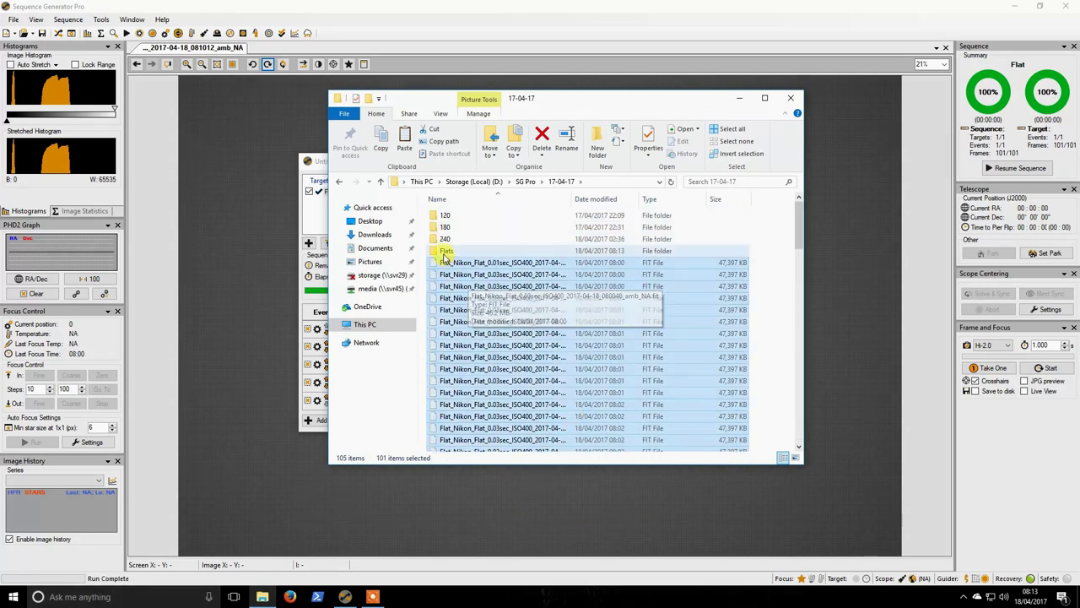
pyautogui.moveTo(450, 267); pyautogui.dragTo(446, 250)
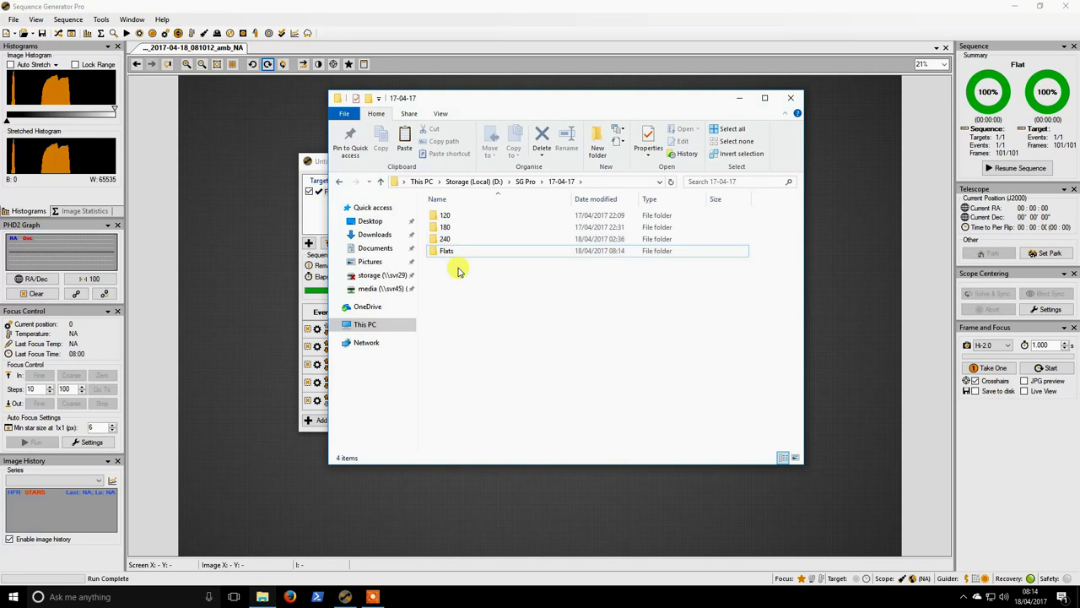
# - Create a Light folder and move folders 120, 180 and 240 into it
pyautogui.rightClick(459, 287)
pyautogui.moveTo(550, 422)
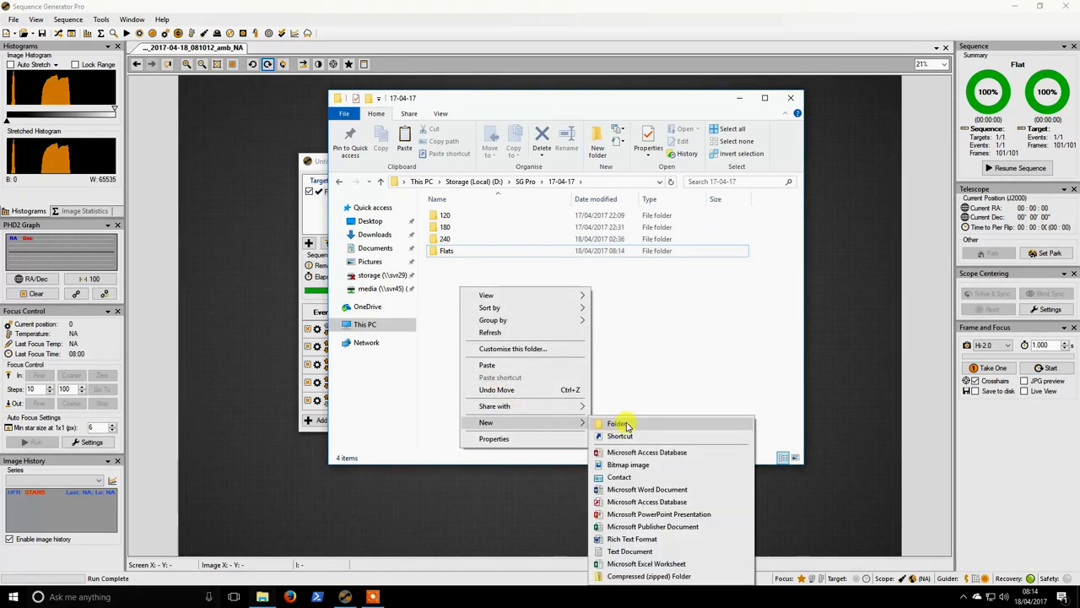
pyautogui.click(629, 422)
pyautogui.write('Ligh')
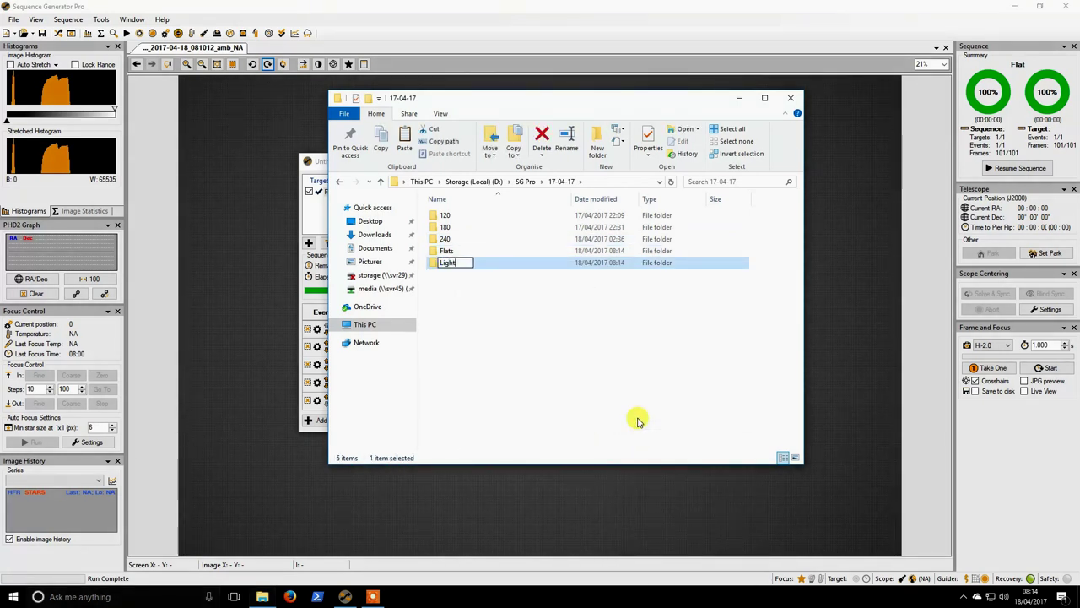
pyautogui.write('t')
pyautogui.press('Return')
pyautogui.click(468, 217)
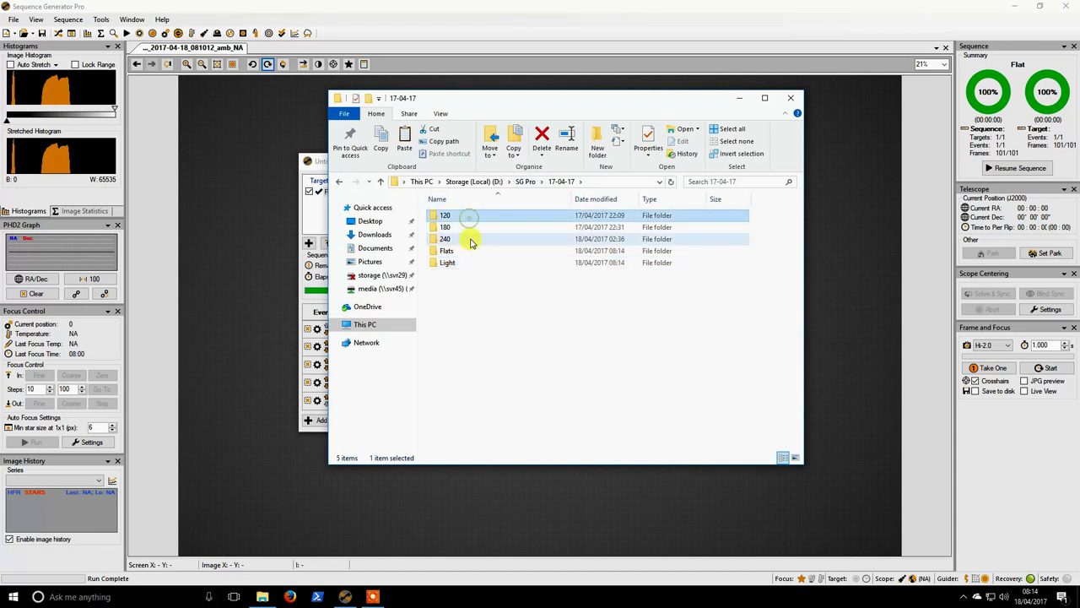
pyautogui.keyDown('ctrl'); pyautogui.click(464, 227); pyautogui.keyUp('ctrl')
pyautogui.moveTo(460, 245); pyautogui.dragTo(464, 264)
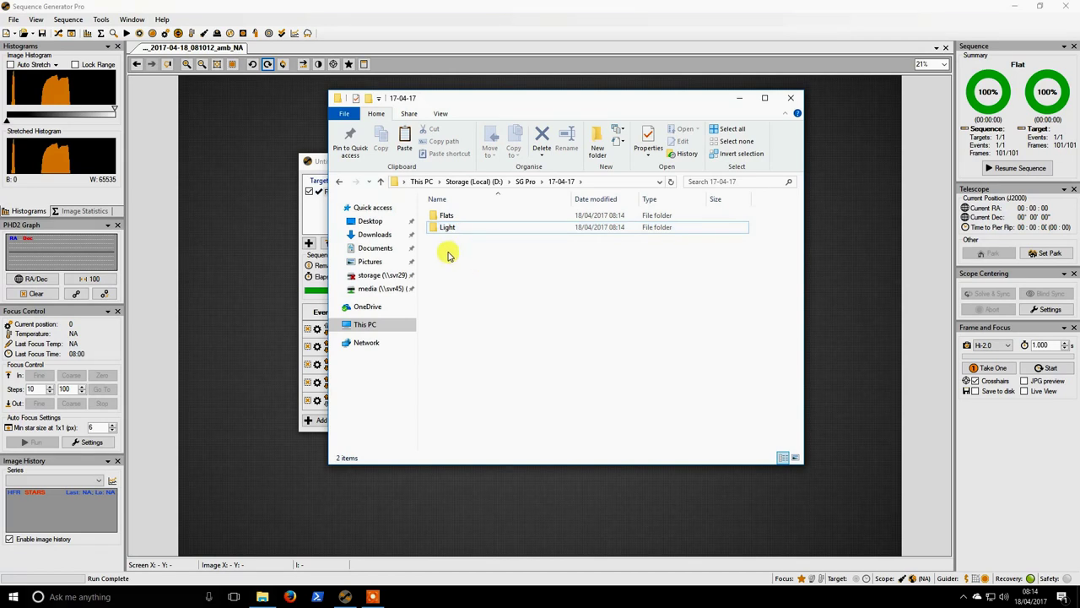
# - Create a Master folder, then go up to the SG Pro folder
pyautogui.rightClick(448, 253)
pyautogui.moveTo(541, 391)
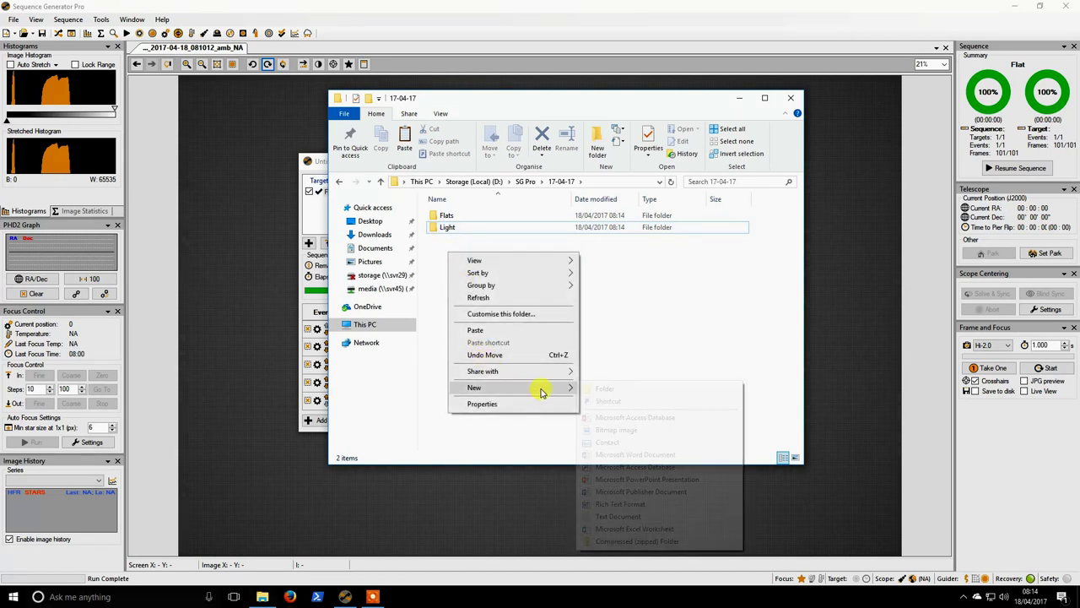
pyautogui.click(615, 390)
pyautogui.write('Master')
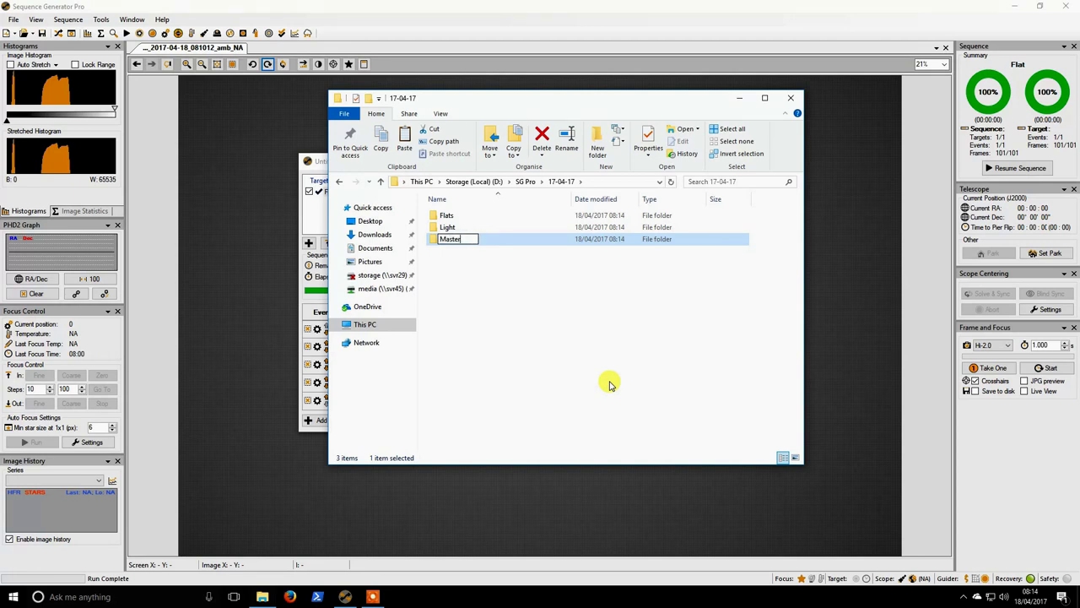
pyautogui.press('Return')
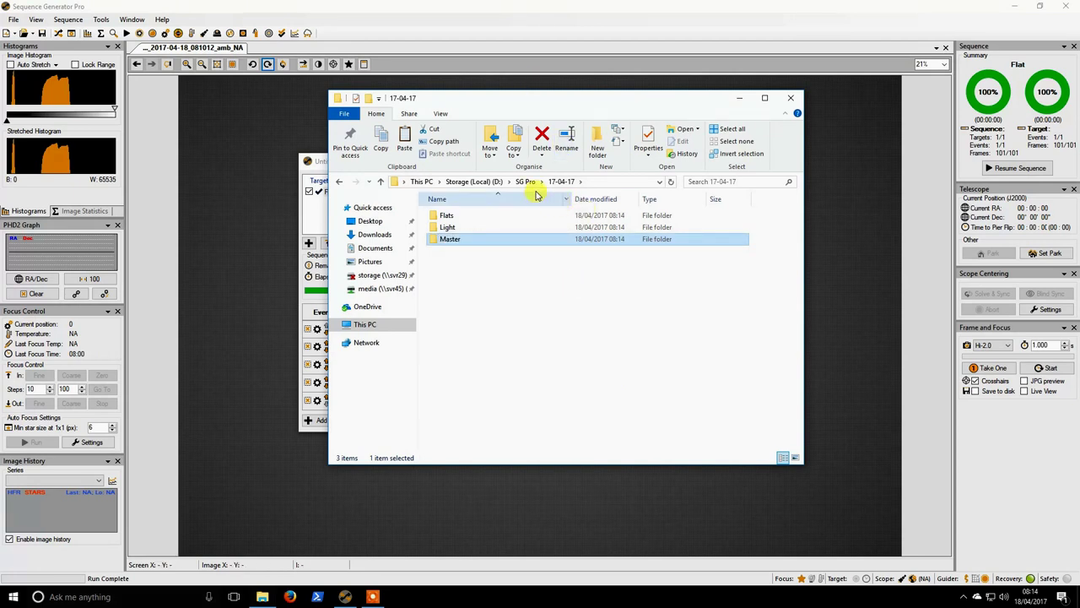
pyautogui.click(525, 182)
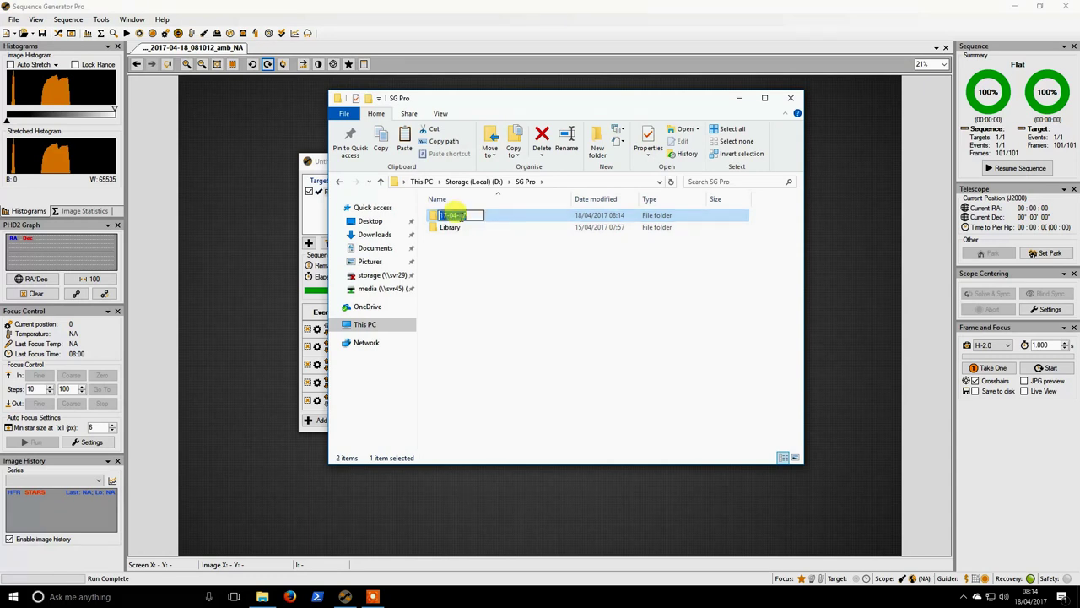
# - Rename the 17-04-17 folder to Iris Nebula and open it
pyautogui.write('Iris Nebula')
pyautogui.press('Return')
pyautogui.doubleClick(462, 216)
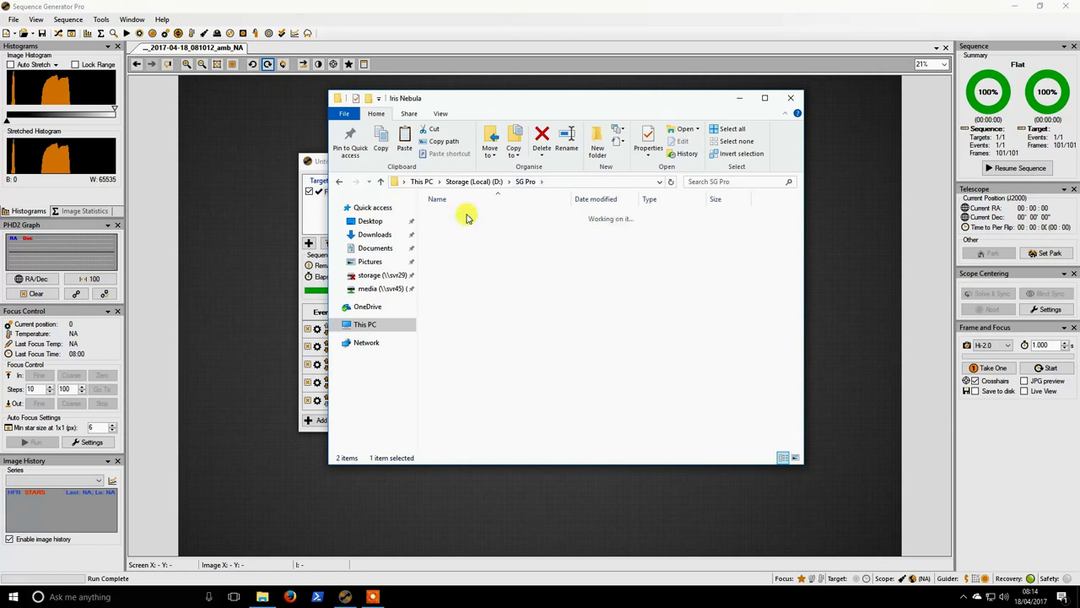
# - Create a 17-04-17 subfolder, move Flats, Light and Master into it, and close Explorer
pyautogui.rightClick(487, 304)
pyautogui.moveTo(547, 439)
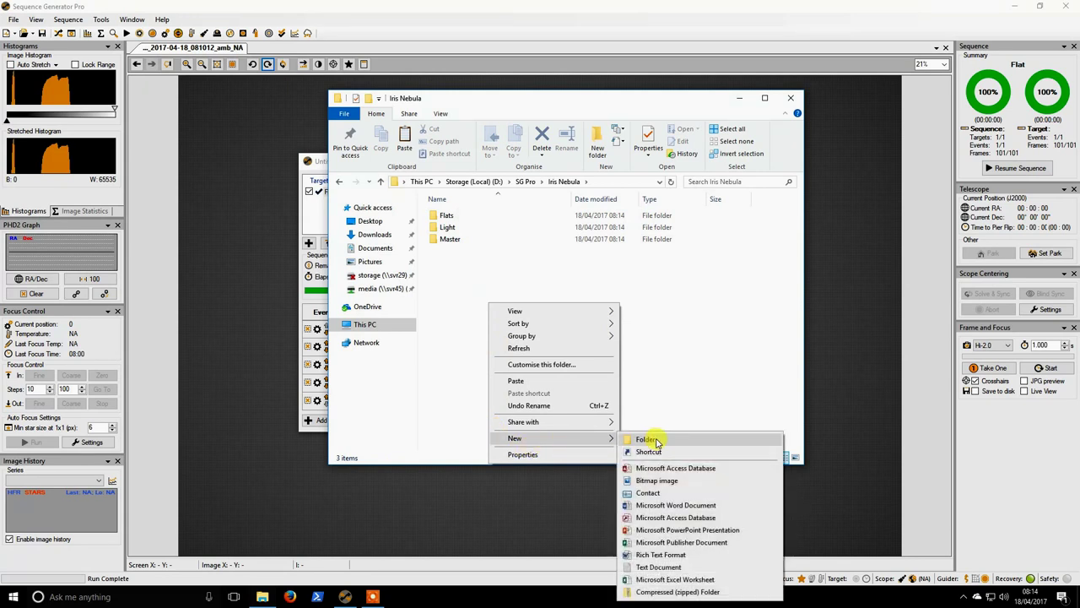
pyautogui.click(647, 439)
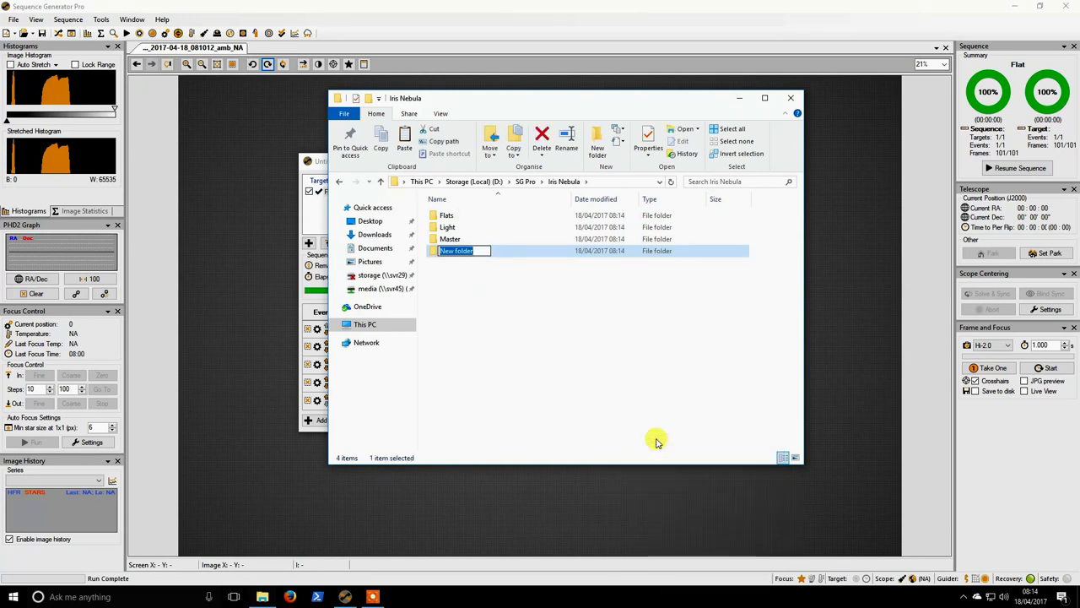
pyautogui.write('17-04-')
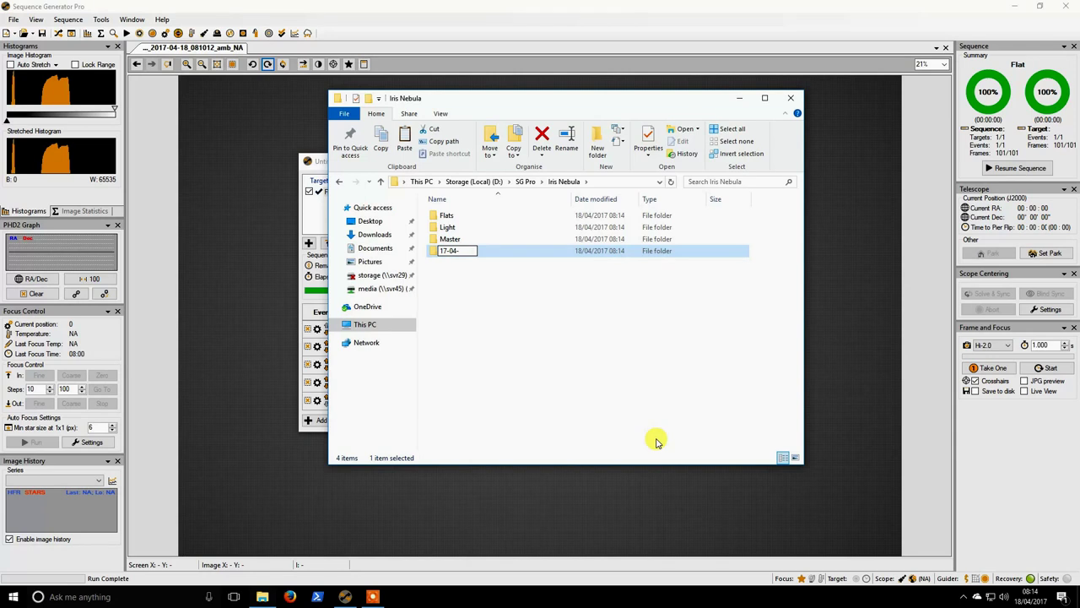
pyautogui.write('17')
pyautogui.press('Return')
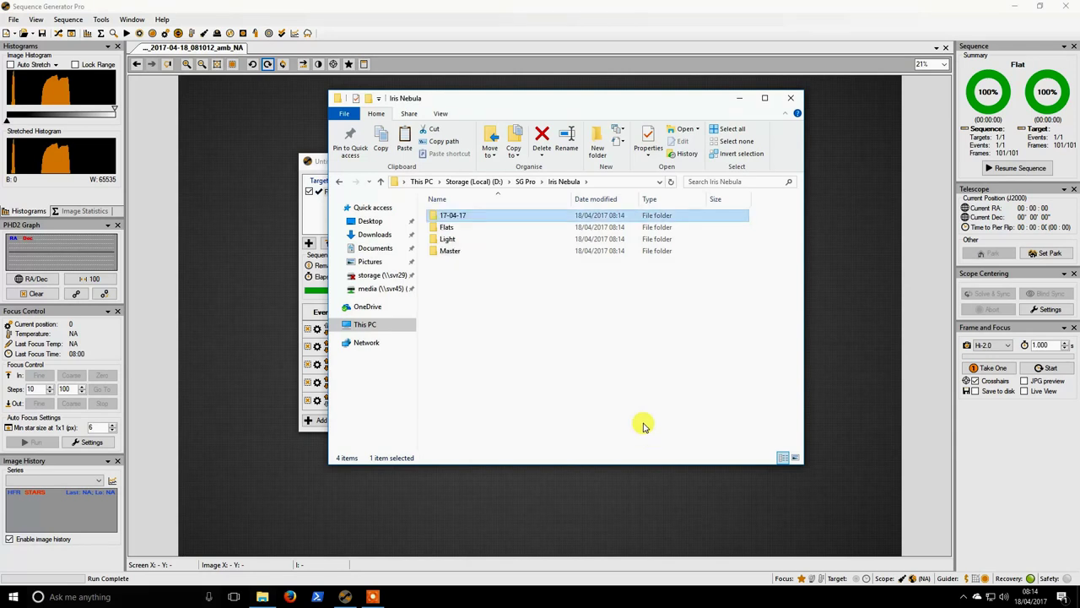
pyautogui.moveTo(463, 279); pyautogui.dragTo(460, 217)
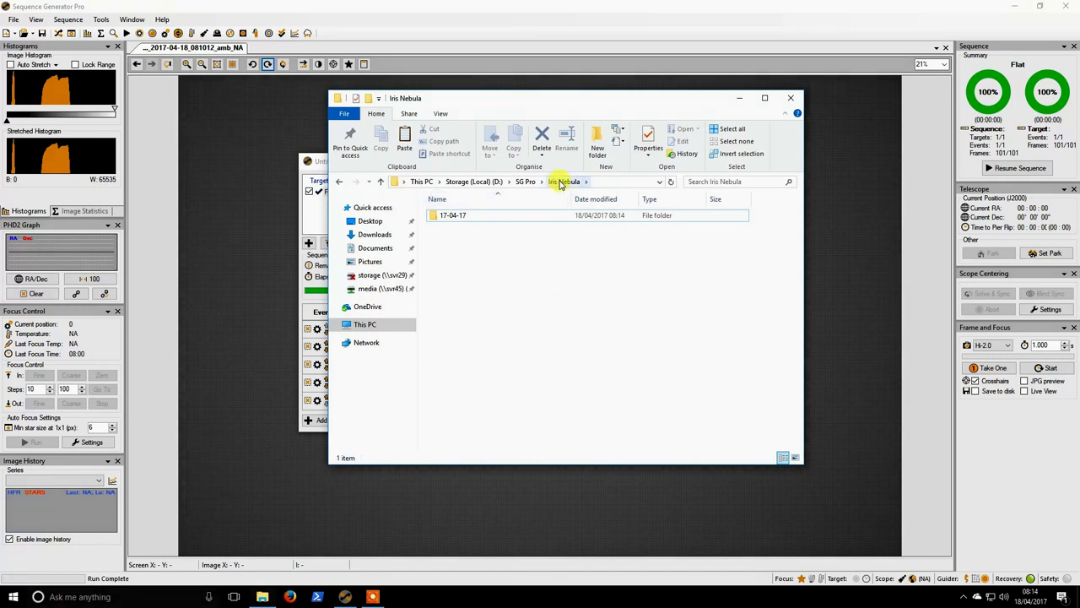
pyautogui.click(740, 98)
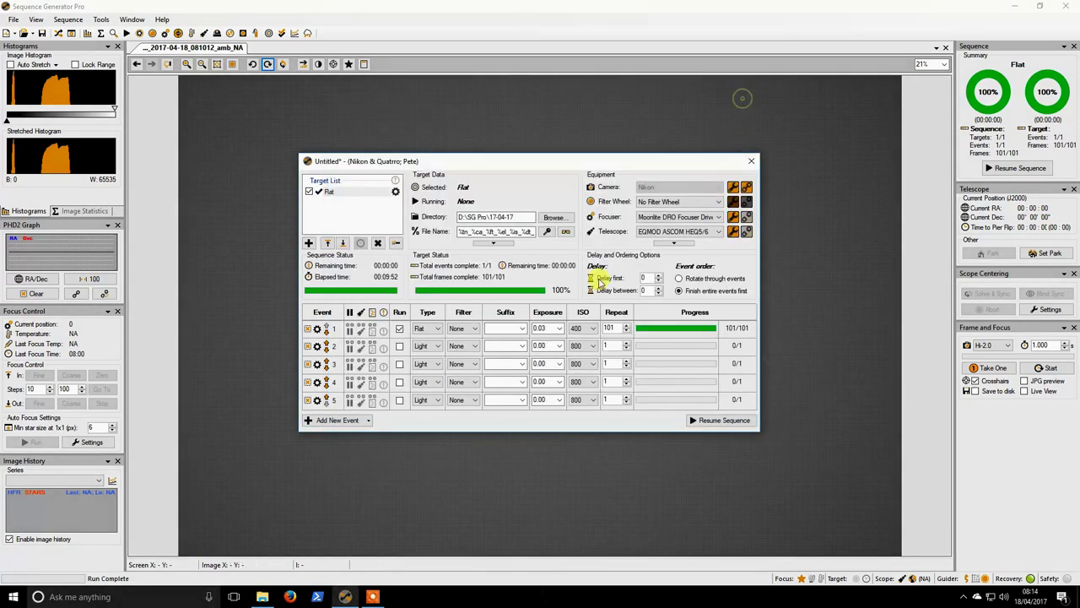
# - Close Sequence Generator Pro and save the flats sequence as _Flats.sgf in Sequences
pyautogui.click(752, 161)
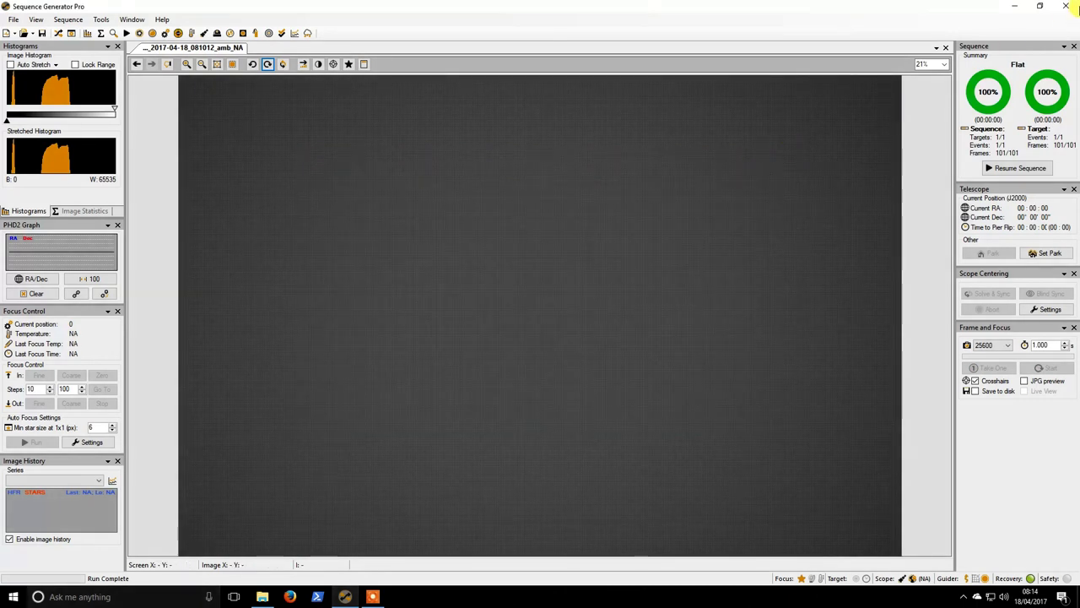
pyautogui.click(1065, 6)
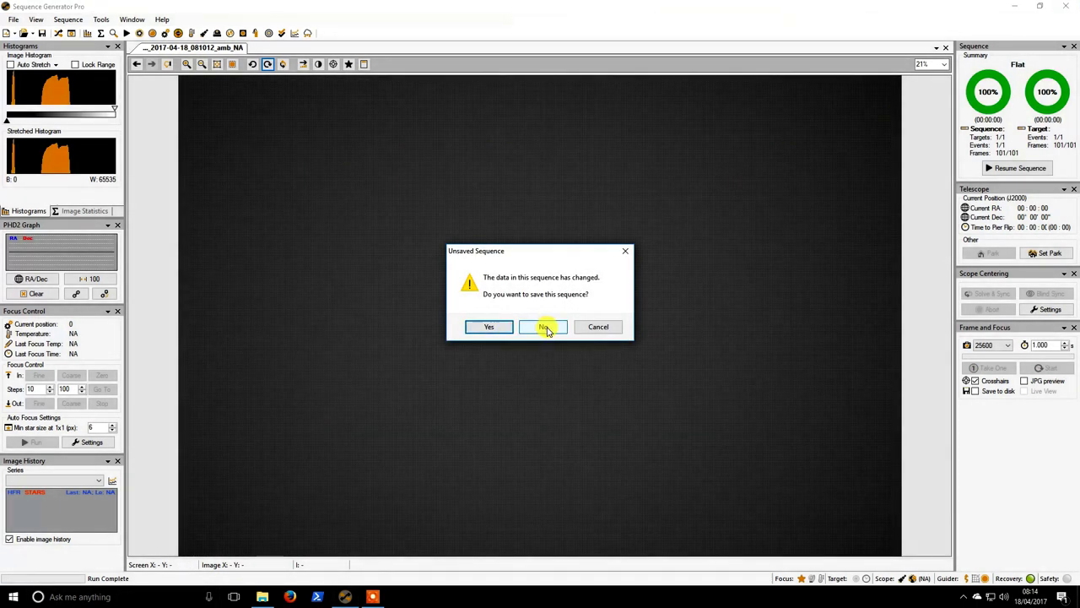
pyautogui.click(501, 326)
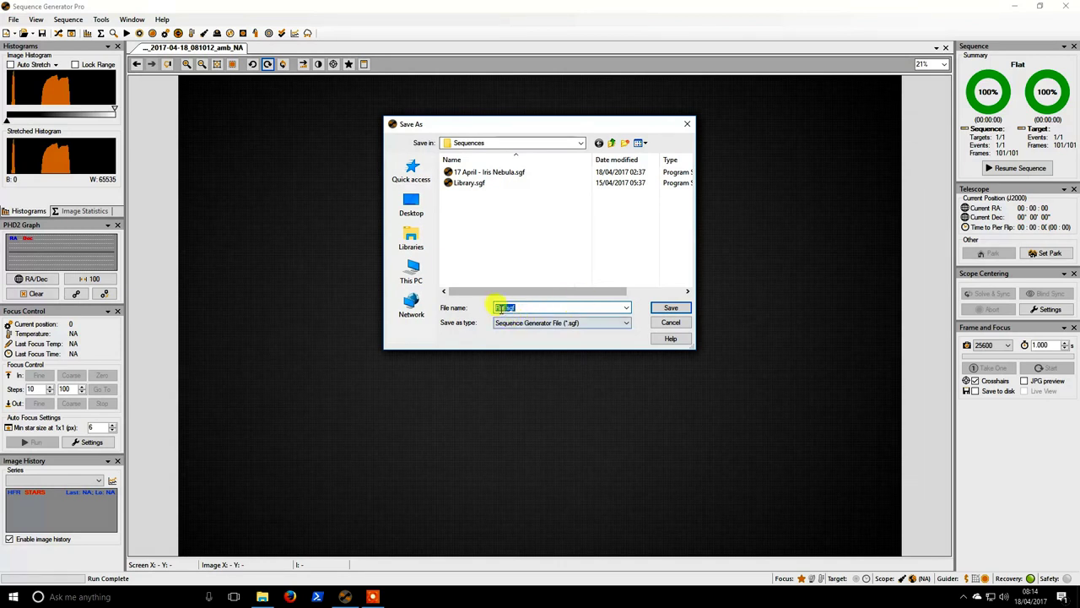
pyautogui.click(503, 312)
pyautogui.write('_')
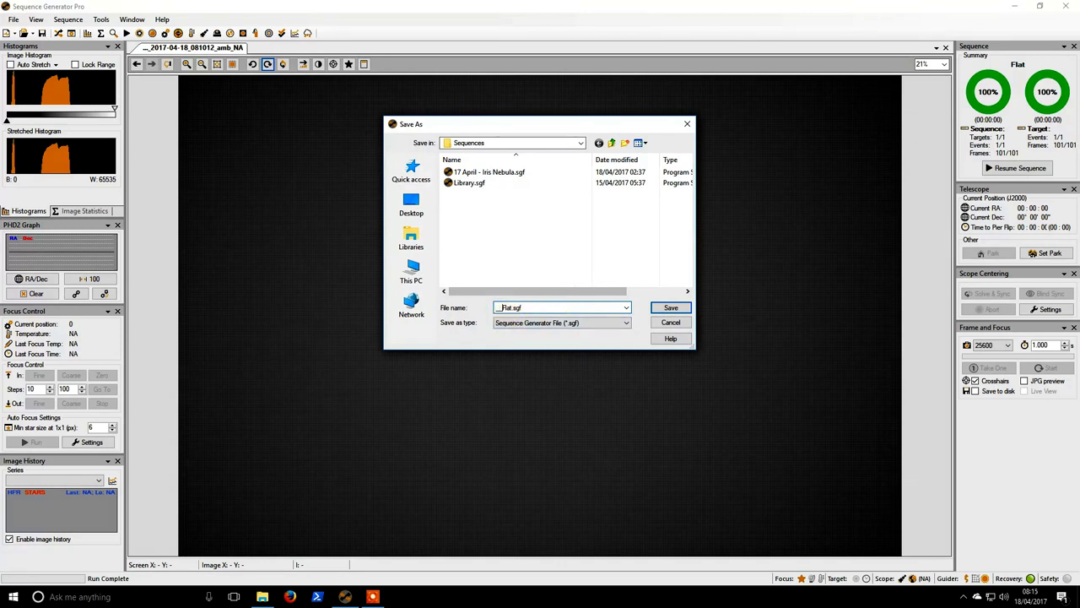
pyautogui.press('BackSpace')
pyautogui.click(671, 308)
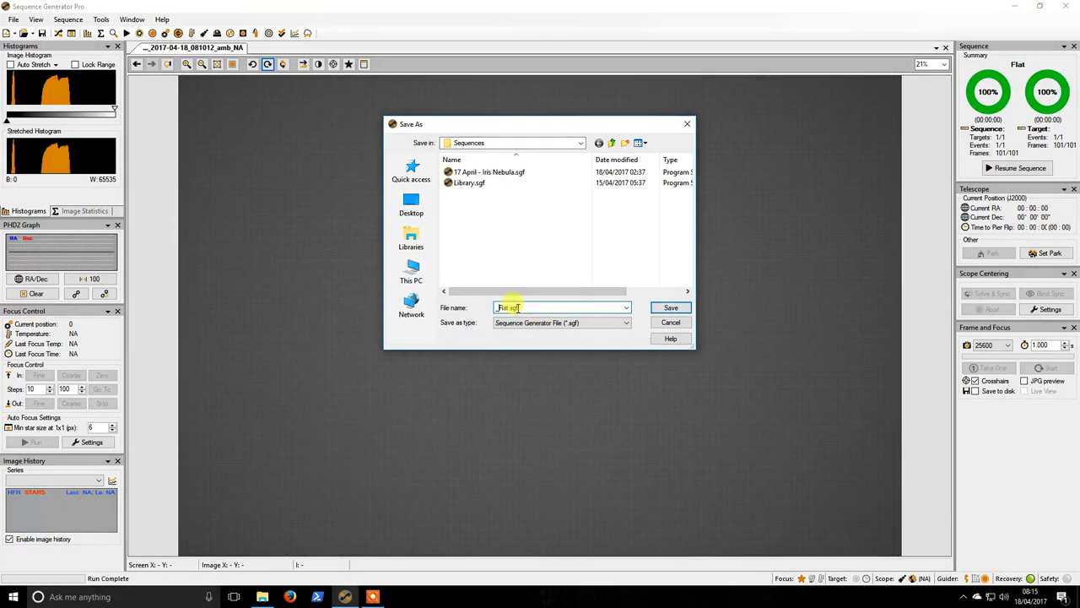
pyautogui.click(510, 307)
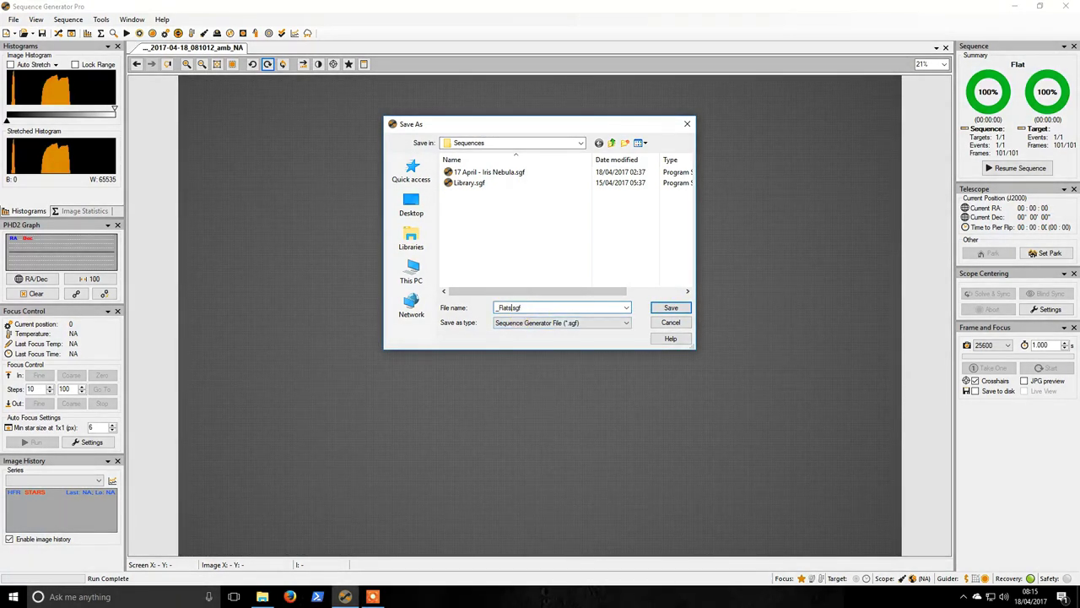
pyautogui.click(669, 308)
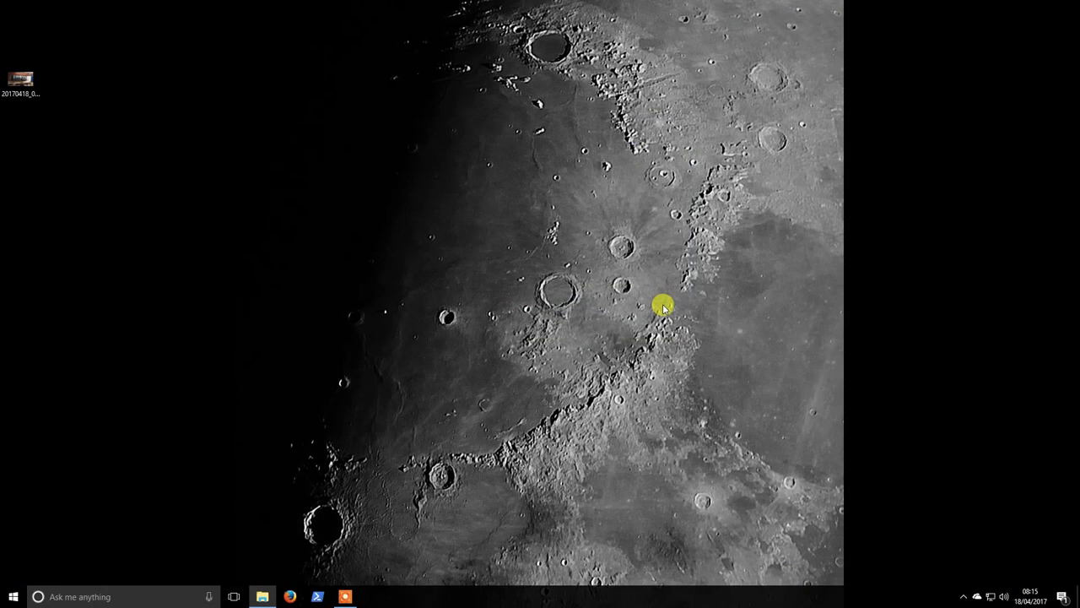